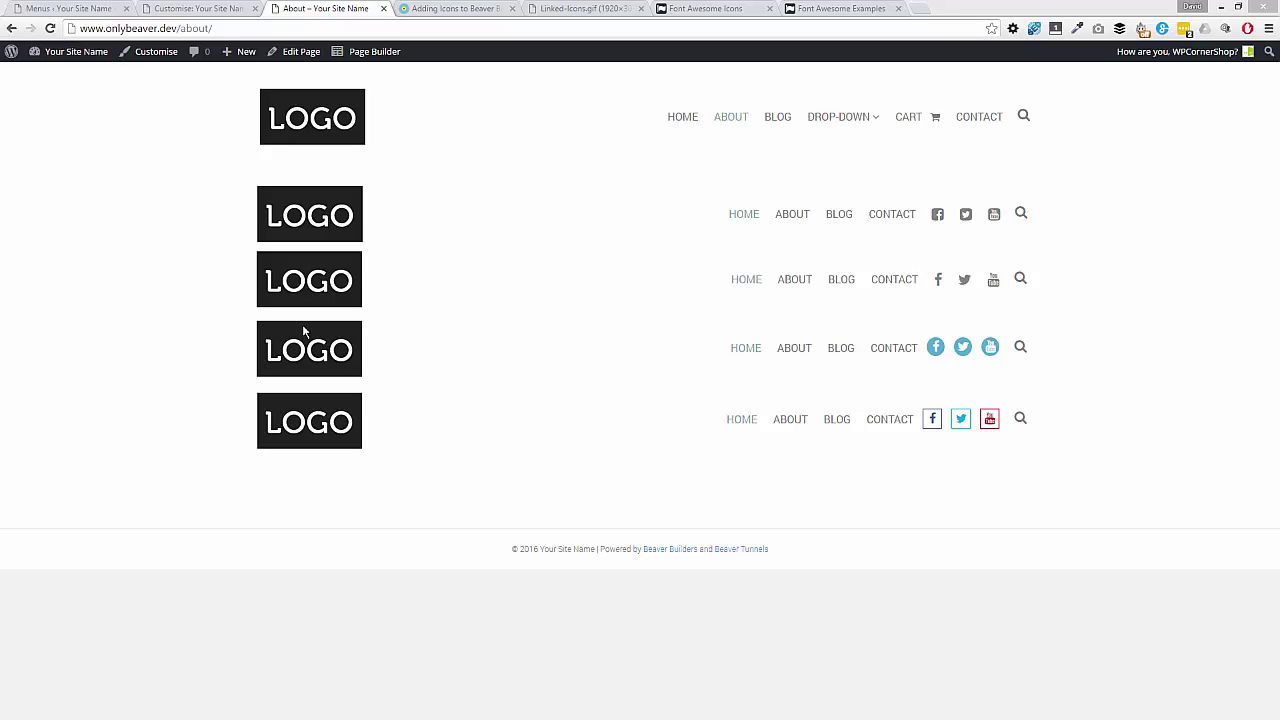
Switch to the 'Adding social icons to the Beaver Builder theme' blog post
{"action": "mouse_move", "coordinate": [846, 127]}
Read through the Beaver Builder social icons blog post, then view the Linked-Icons.gif header options image
{"action": "left_click", "coordinate": [446, 12]}
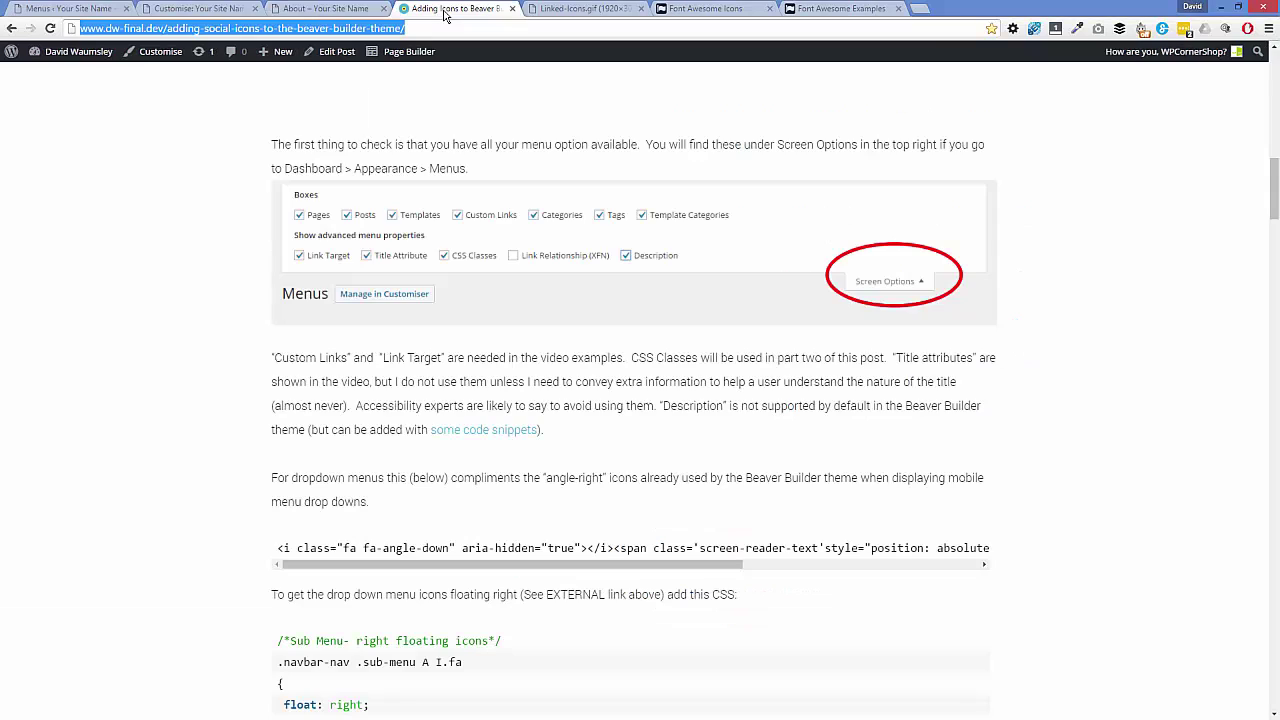
{"action": "scroll", "coordinate": [608, 388], "scroll_direction": "up", "scroll_amount": 4}
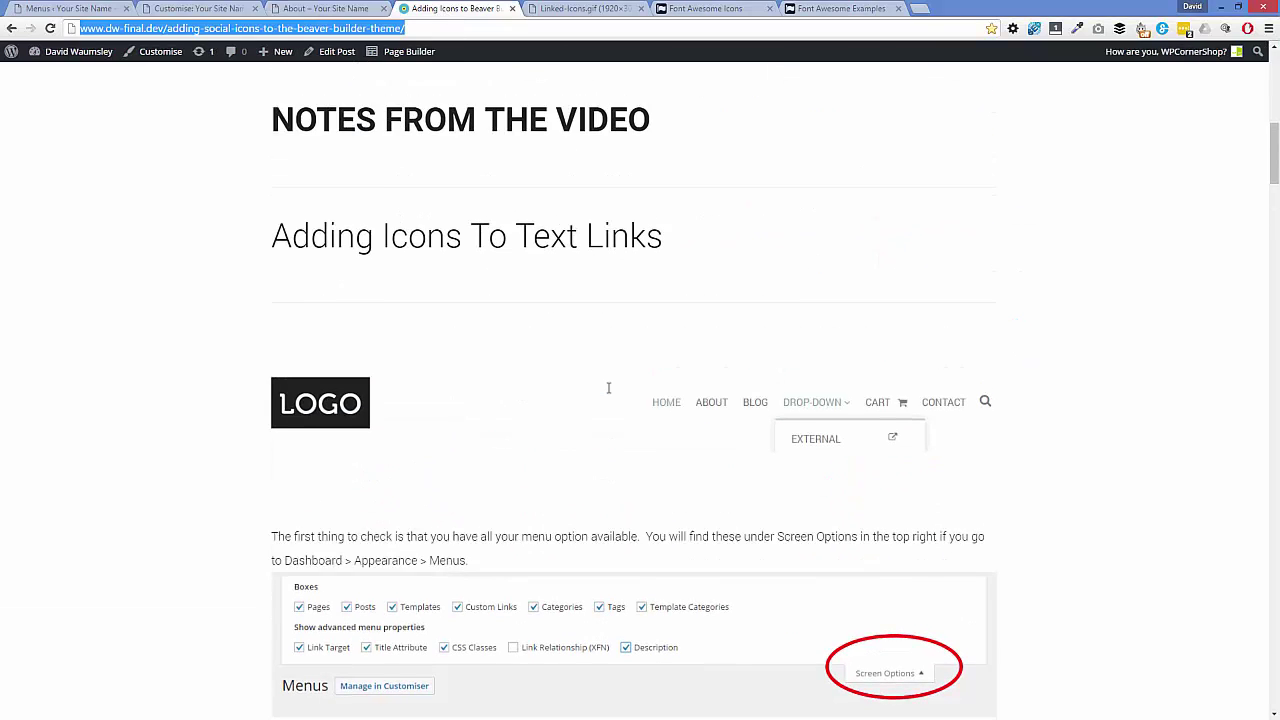
{"action": "scroll", "coordinate": [608, 388], "scroll_direction": "down", "scroll_amount": 6}
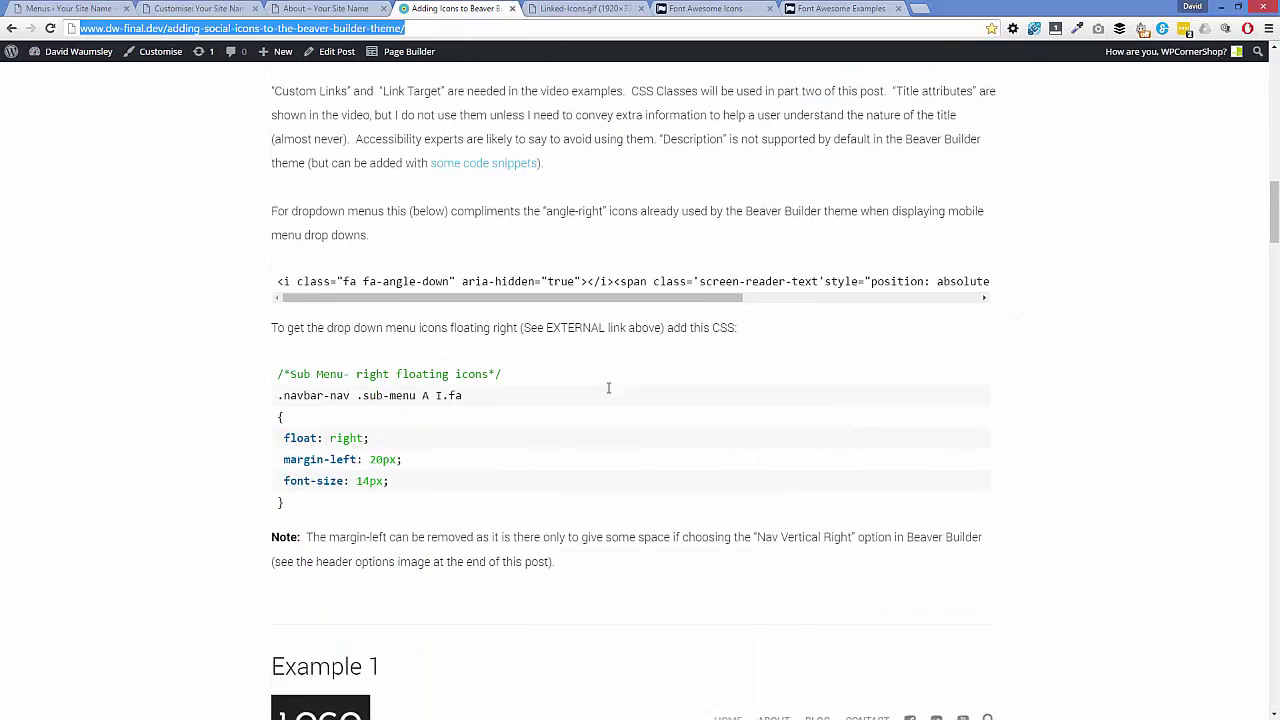
{"action": "scroll", "coordinate": [608, 388], "scroll_direction": "down", "scroll_amount": 3}
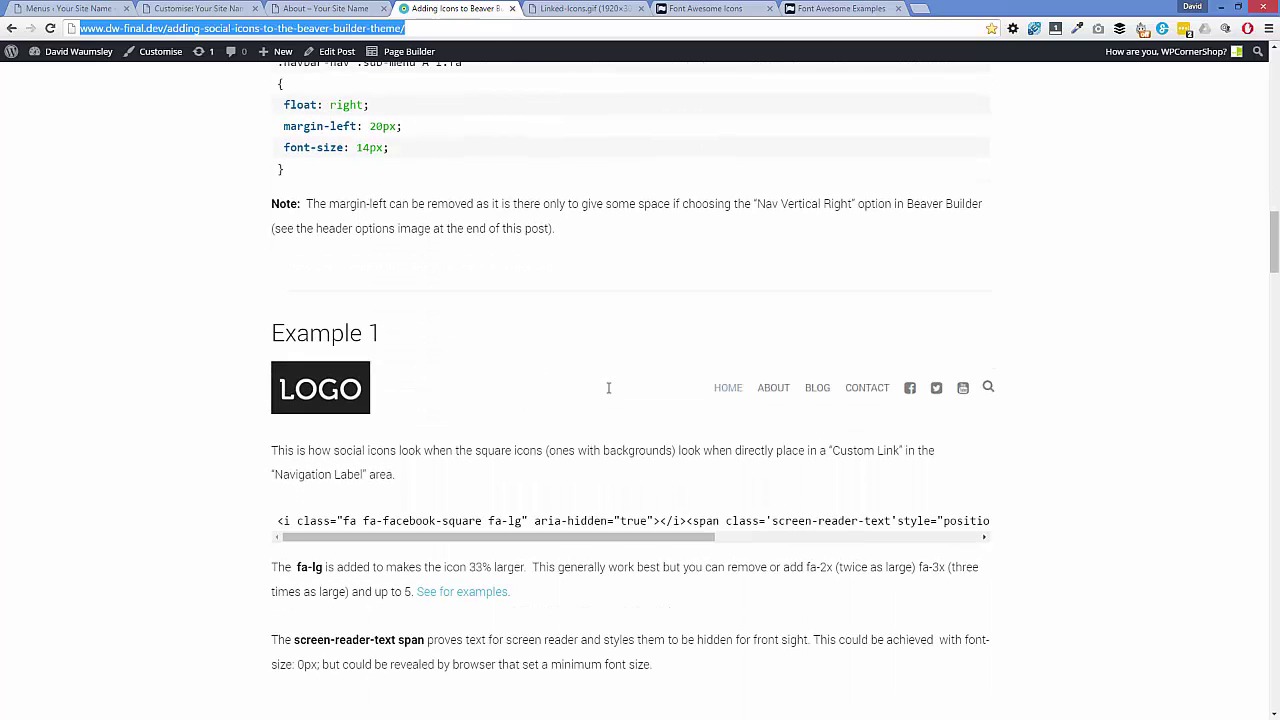
{"action": "scroll", "coordinate": [471, 349], "scroll_direction": "down", "scroll_amount": 1}
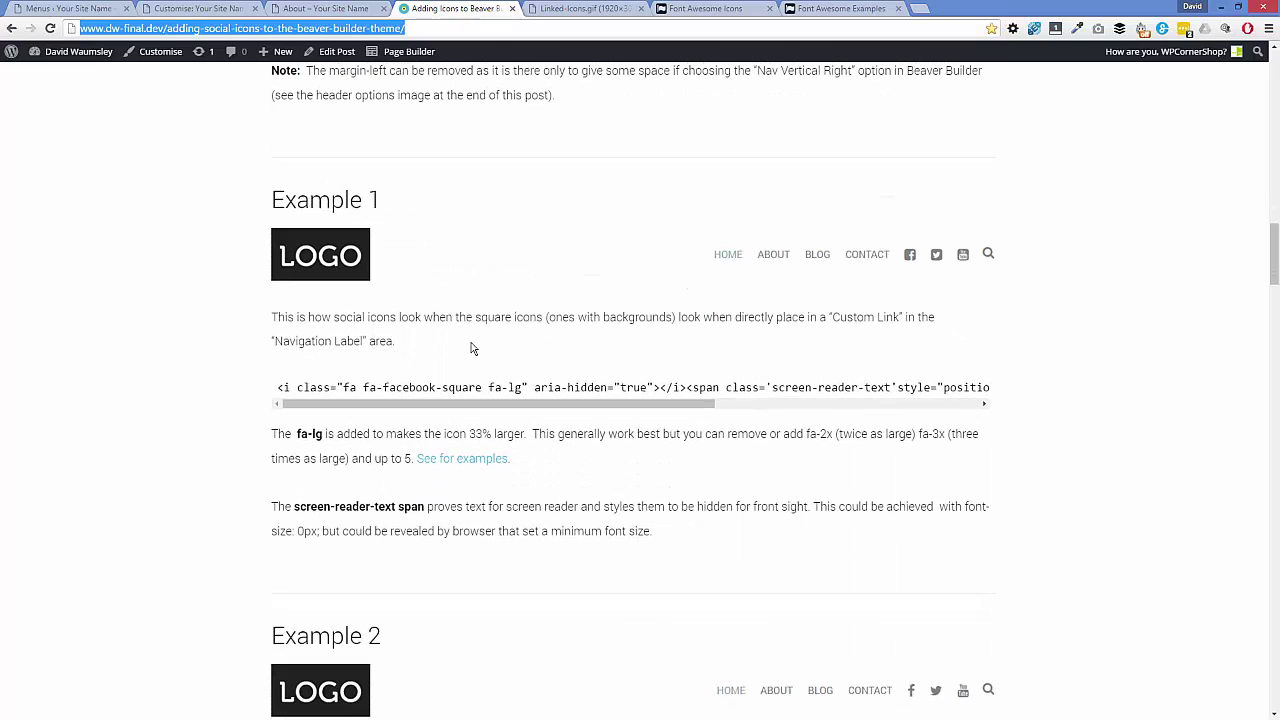
{"action": "left_click", "coordinate": [591, 12]}
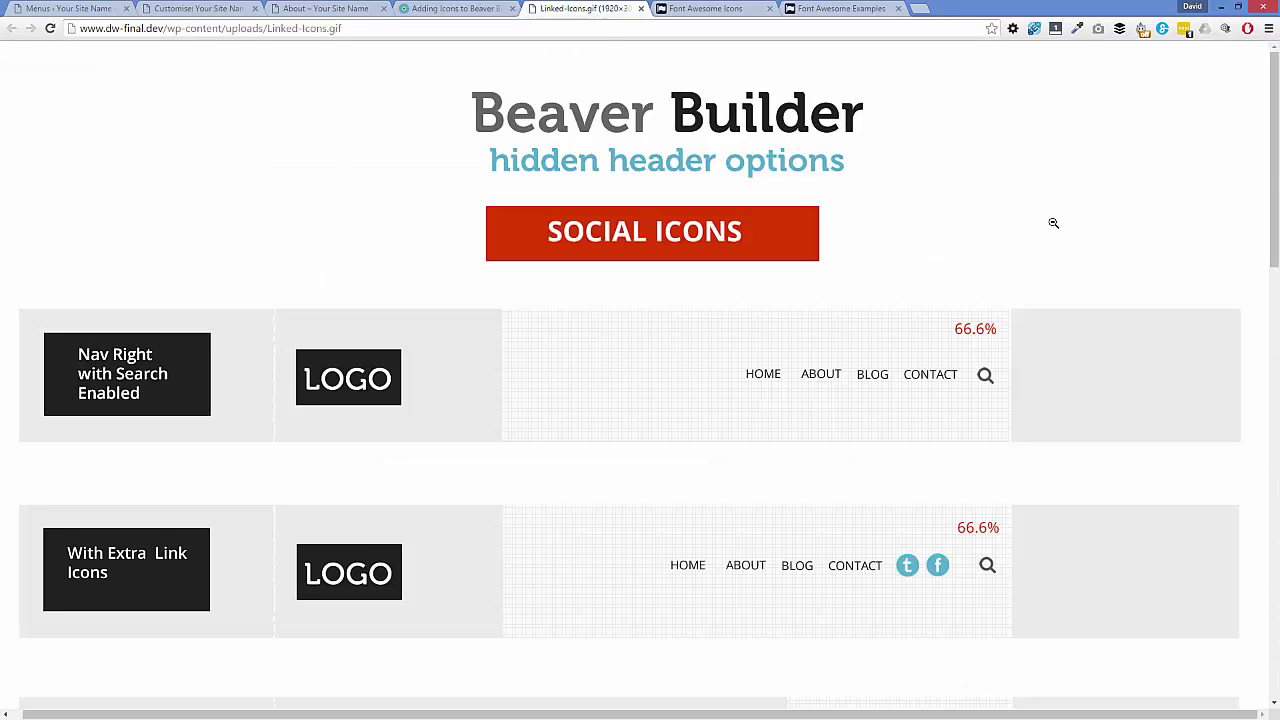
Look down the header options image, then return to the About page's four icon header menus
{"action": "left_click_drag", "start_coordinate": [1275, 176], "coordinate": [1277, 609]}
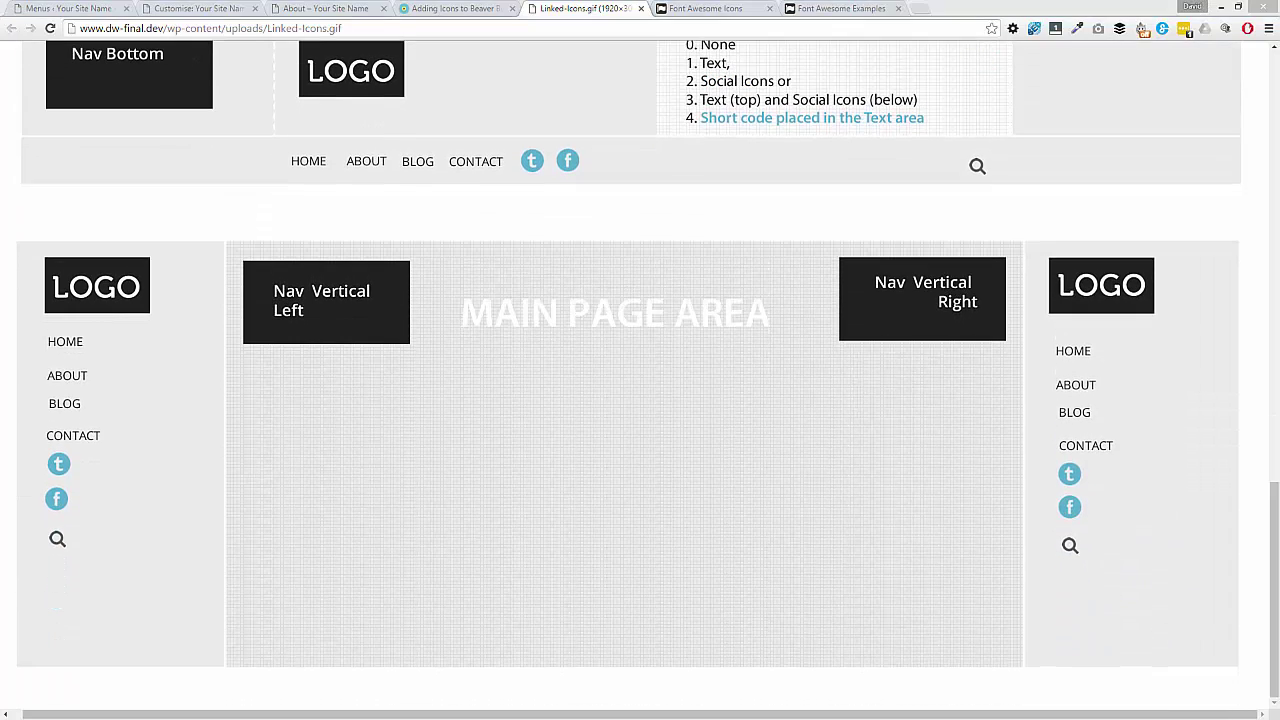
{"action": "left_click", "coordinate": [355, 9]}
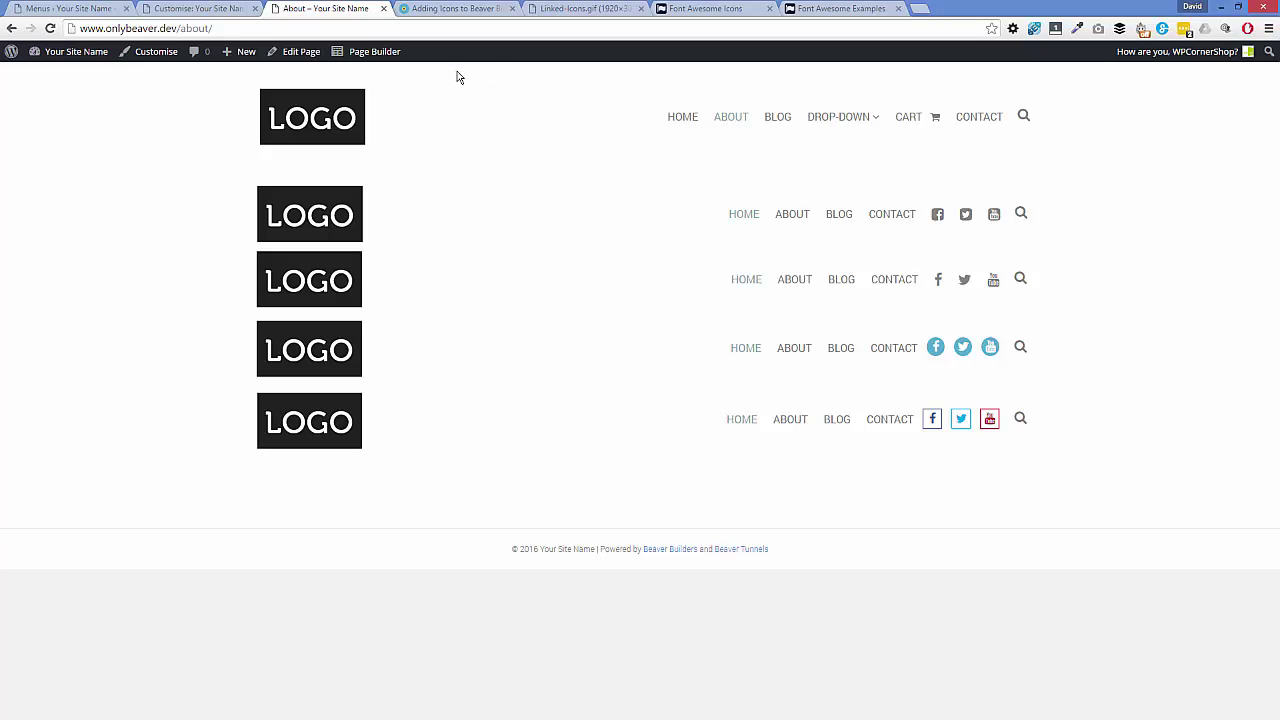
{"action": "left_click", "coordinate": [692, 10]}
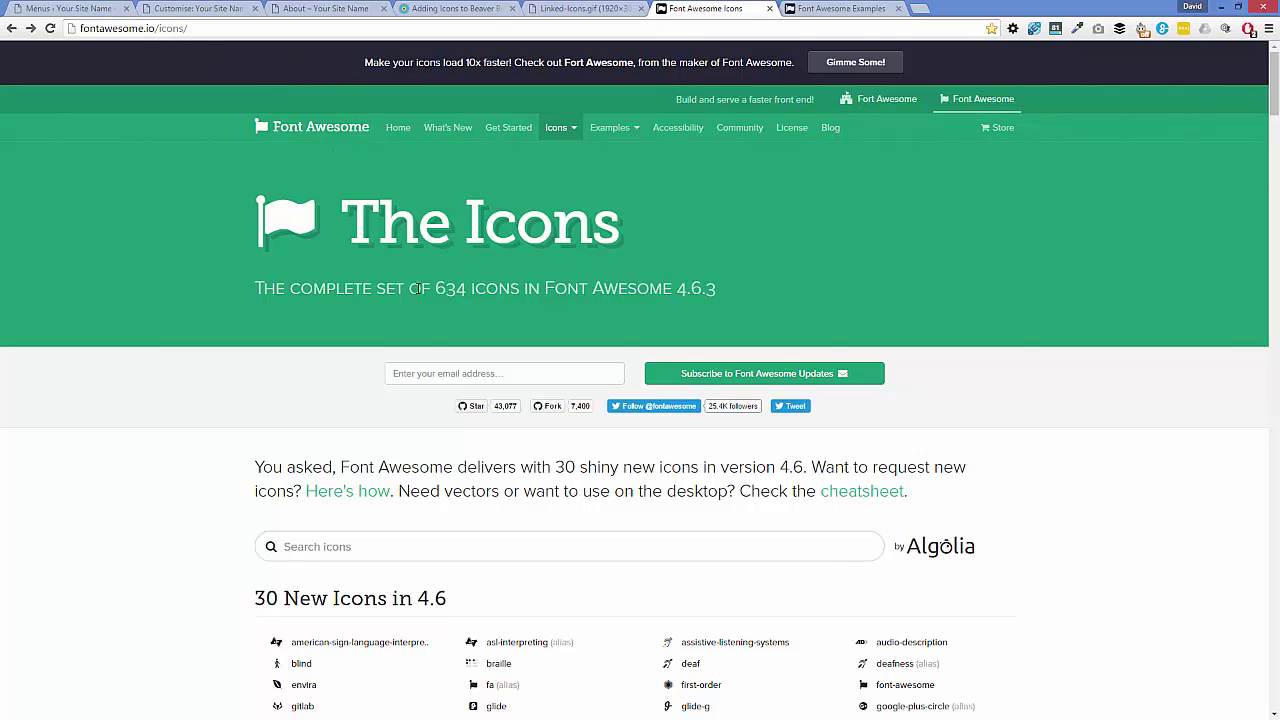
{"action": "scroll", "coordinate": [966, 260], "scroll_direction": "down", "scroll_amount": 6}
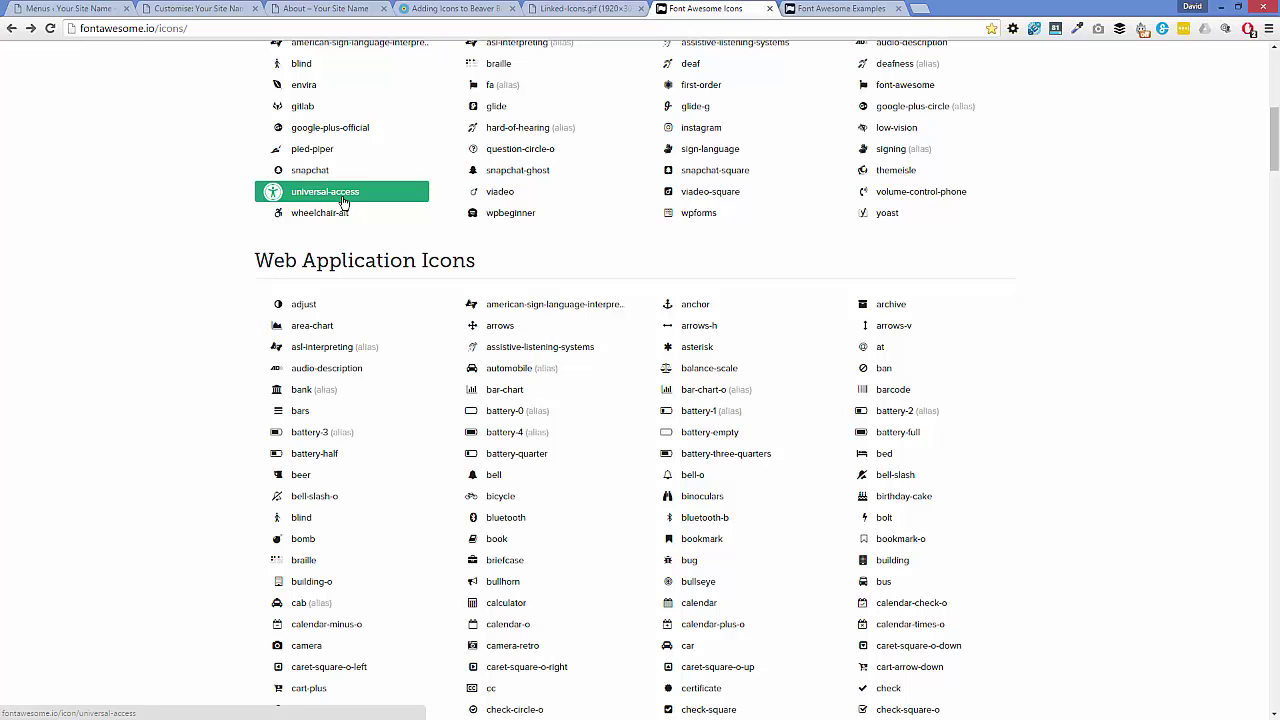
{"action": "scroll", "coordinate": [198, 247], "scroll_direction": "up", "scroll_amount": 2}
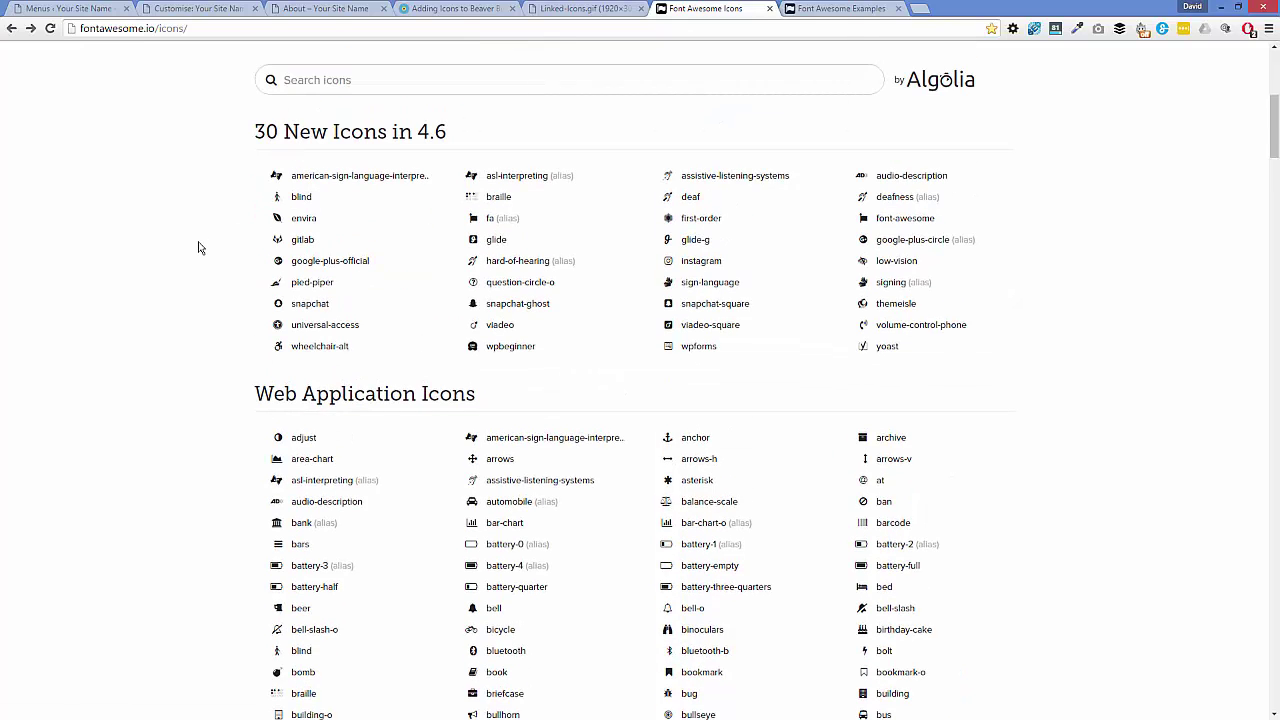
{"action": "scroll", "coordinate": [198, 247], "scroll_direction": "up", "scroll_amount": 1}
{"action": "scroll", "coordinate": [198, 247], "scroll_direction": "up", "scroll_amount": 1}
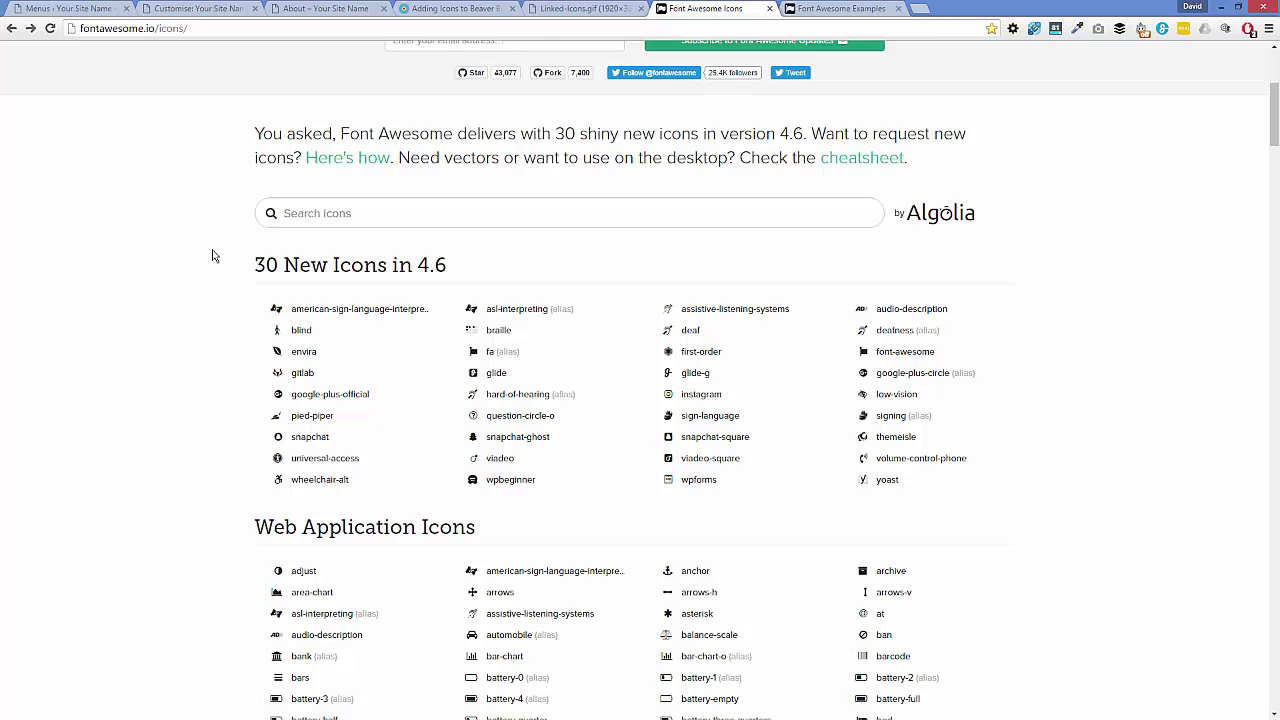
{"action": "scroll", "coordinate": [212, 256], "scroll_direction": "up", "scroll_amount": 1}
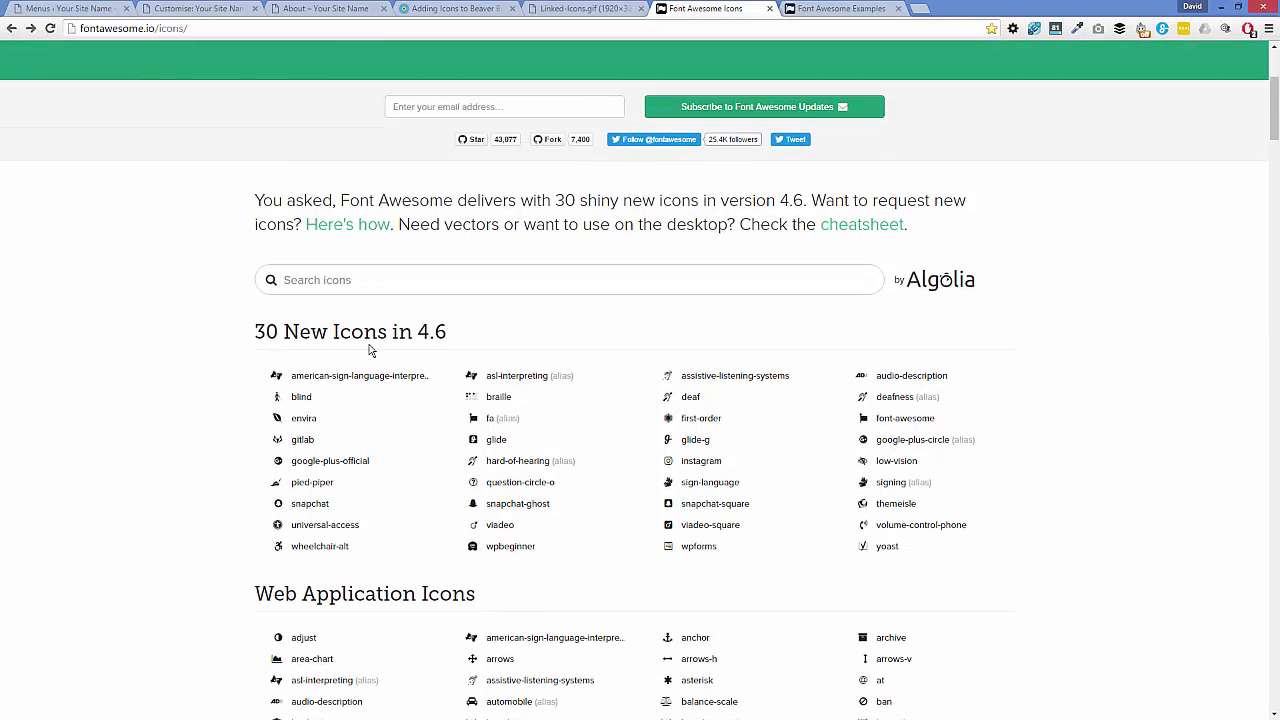
{"action": "scroll", "coordinate": [175, 305], "scroll_direction": "up", "scroll_amount": 2}
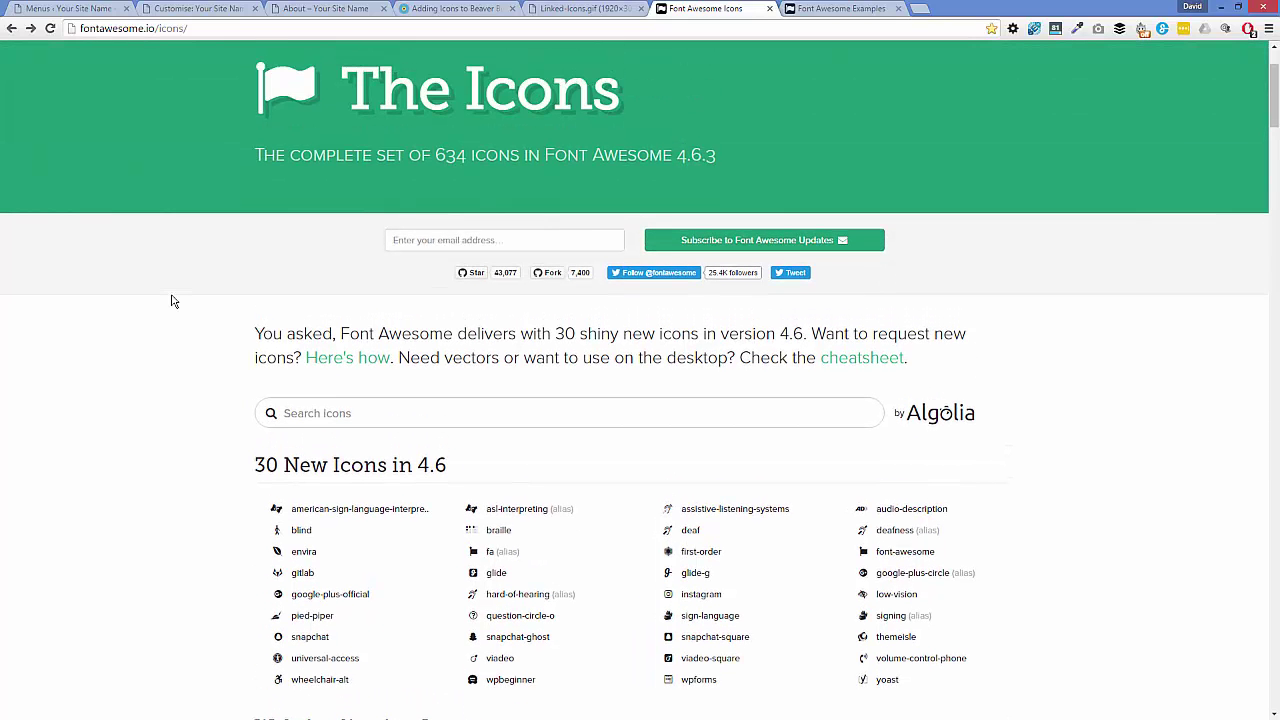
{"action": "scroll", "coordinate": [243, 384], "scroll_direction": "down", "scroll_amount": 1}
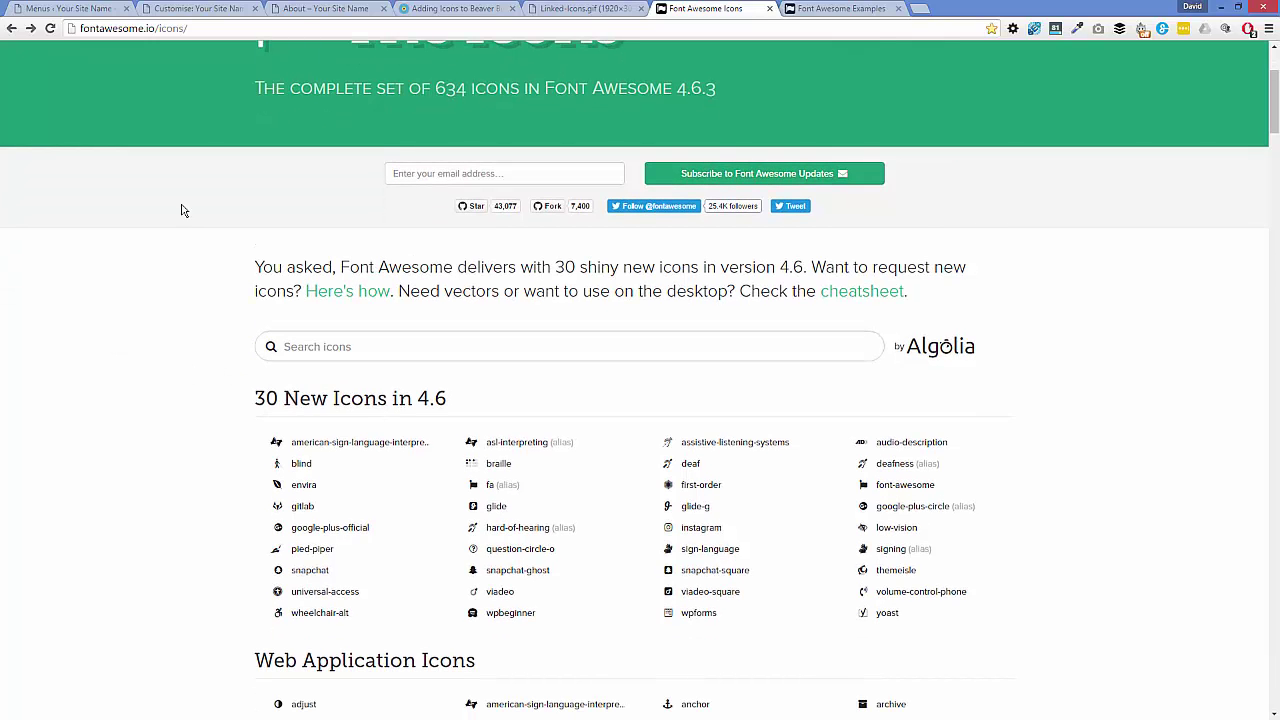
{"action": "left_click", "coordinate": [297, 11]}
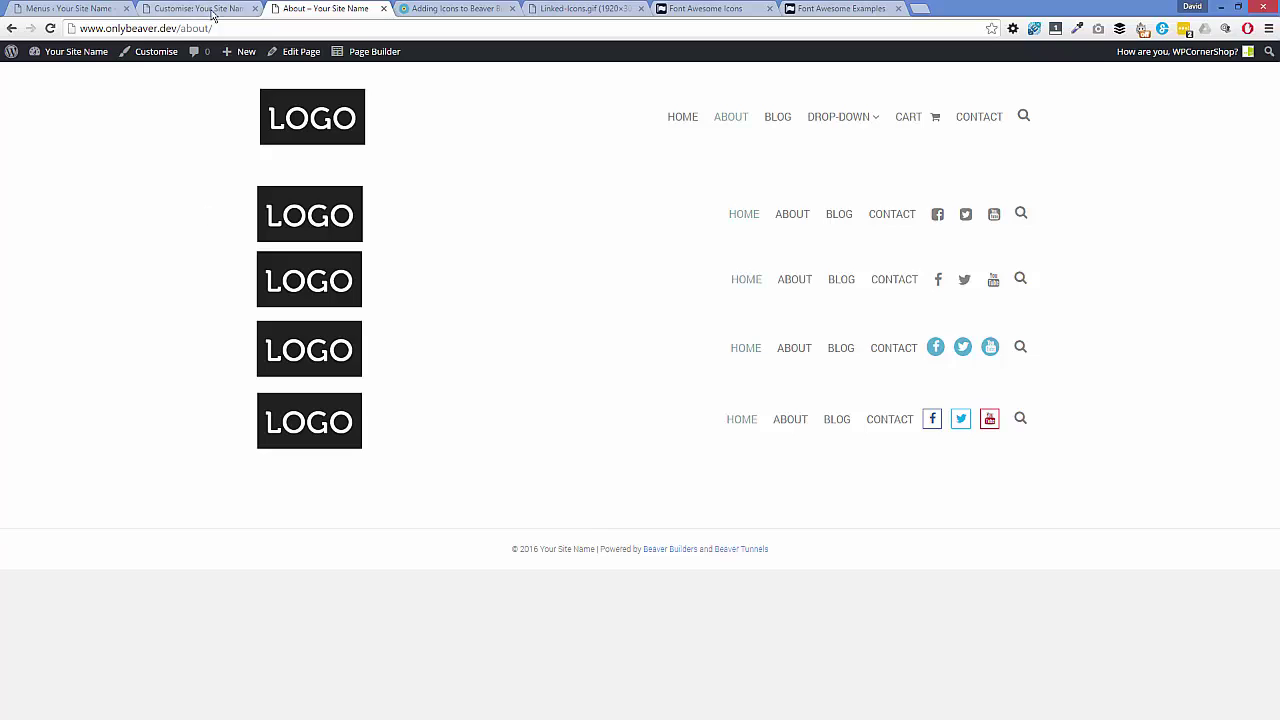
View the About page's HTML source in a new tab, then go back to the Font Awesome icons list
{"action": "right_click", "coordinate": [221, 148]}
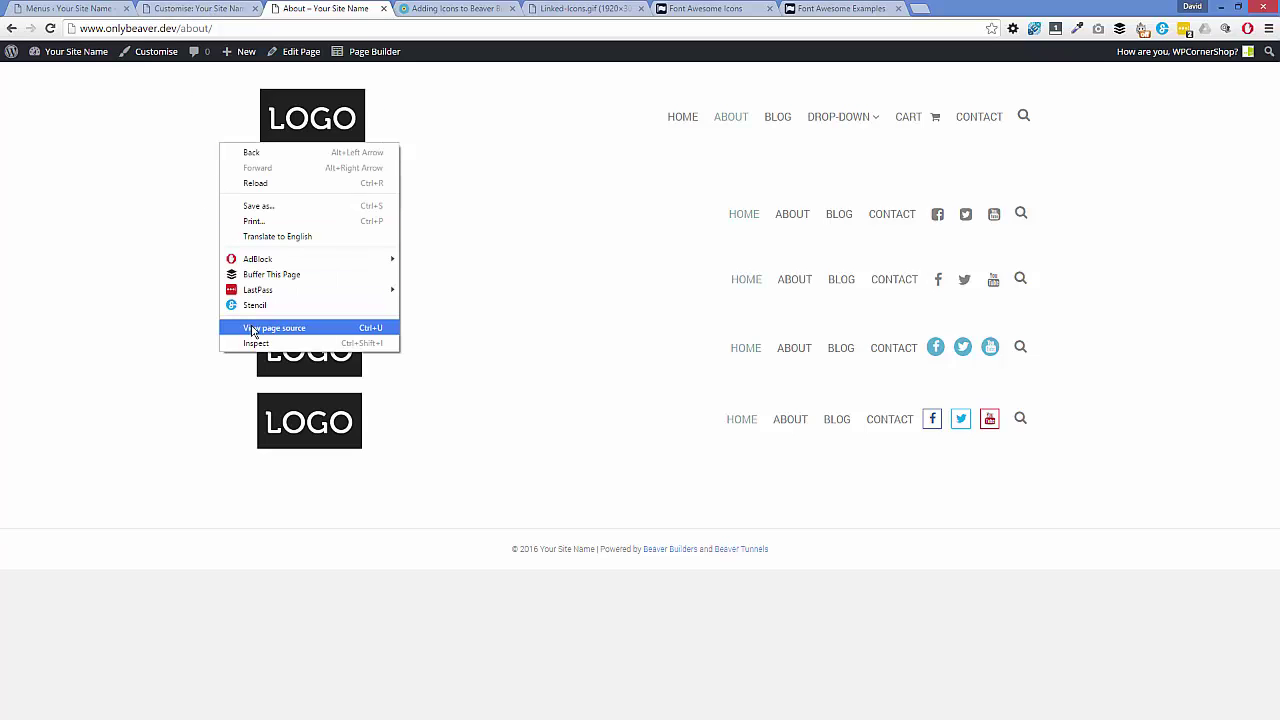
{"action": "left_click", "coordinate": [253, 330]}
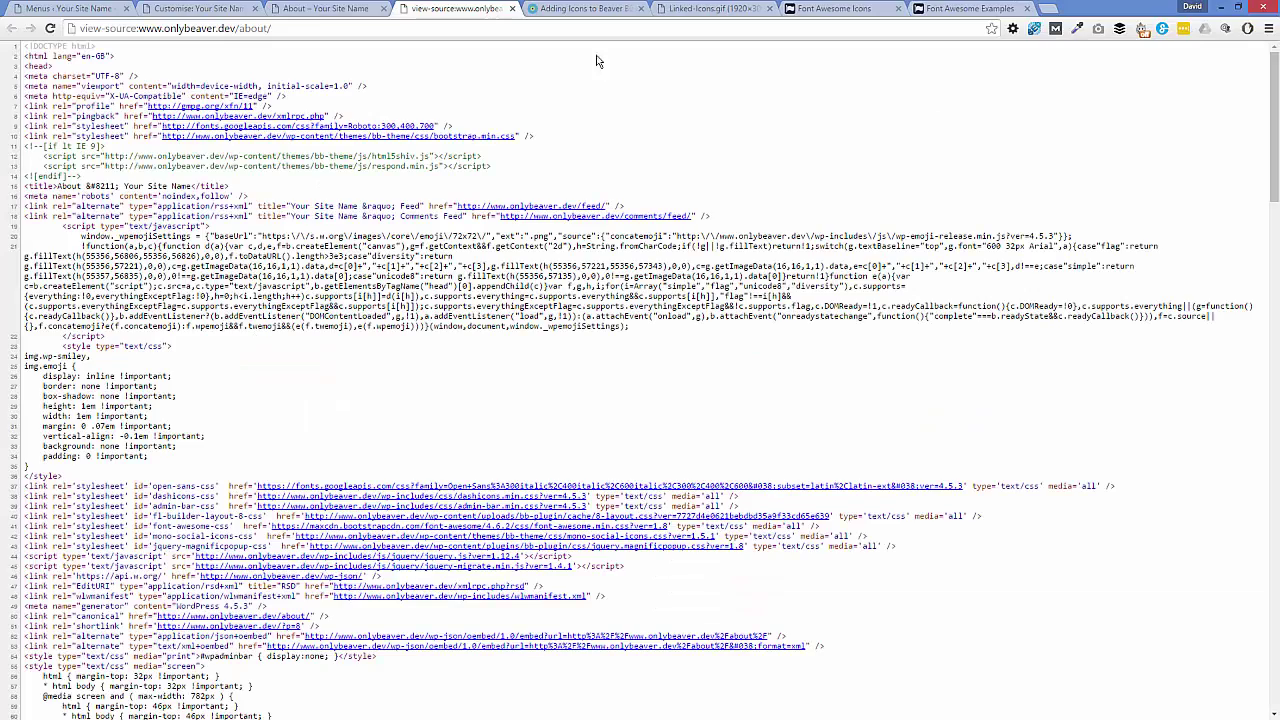
{"action": "scroll", "coordinate": [648, 86], "scroll_direction": "down", "scroll_amount": 5}
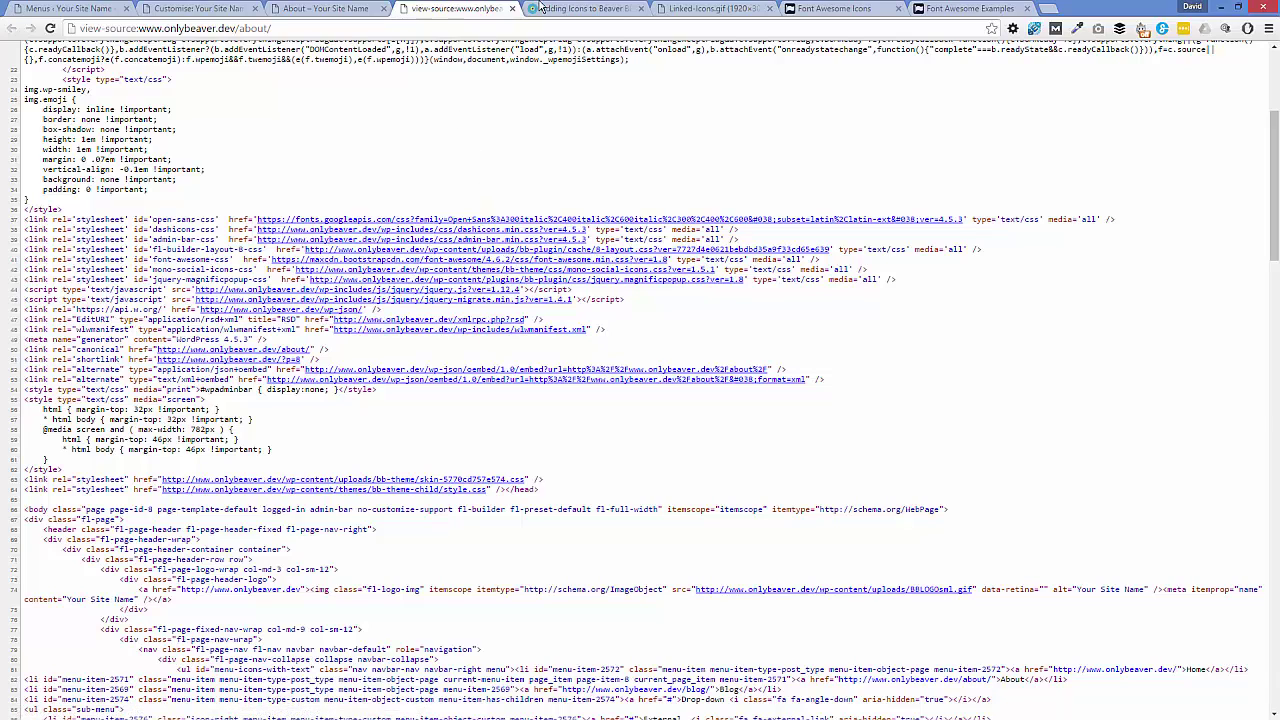
{"action": "left_click", "coordinate": [820, 10]}
Browse the Font Awesome icon categories, then search the icons for 'ang' to list the angle icons
{"action": "scroll", "coordinate": [303, 228], "scroll_direction": "up", "scroll_amount": 2}
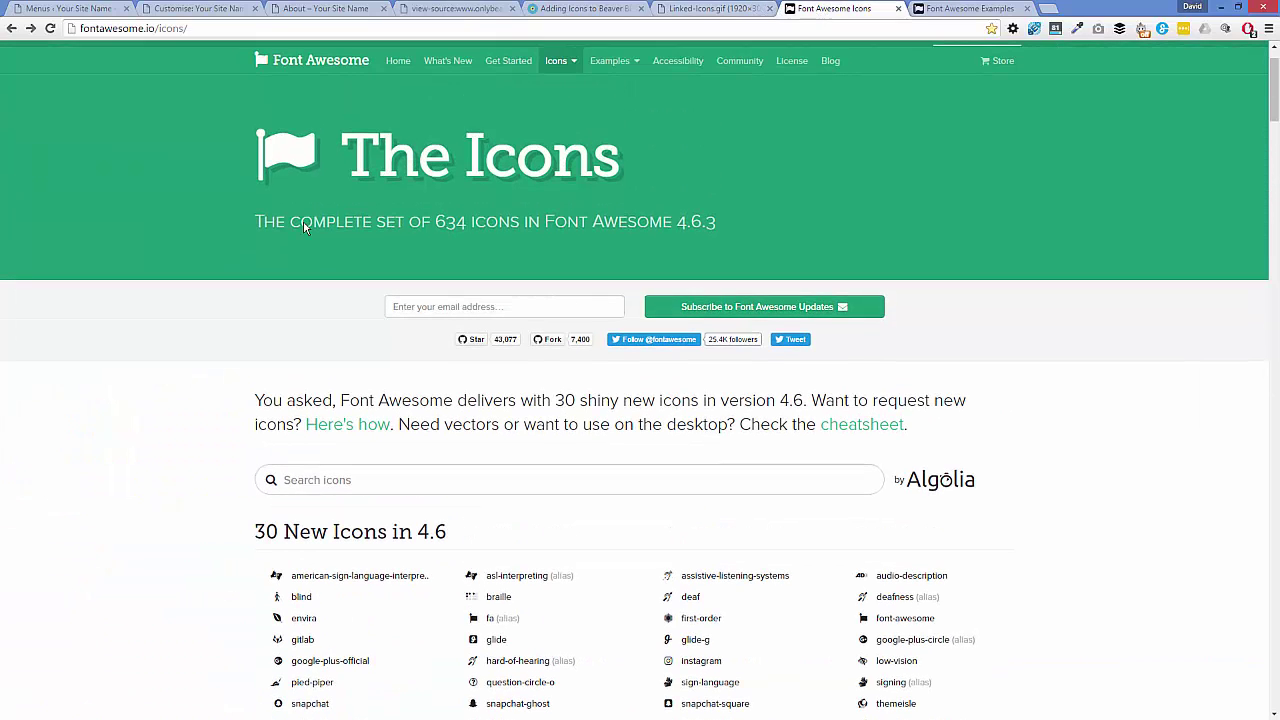
{"action": "scroll", "coordinate": [306, 220], "scroll_direction": "down", "scroll_amount": 1}
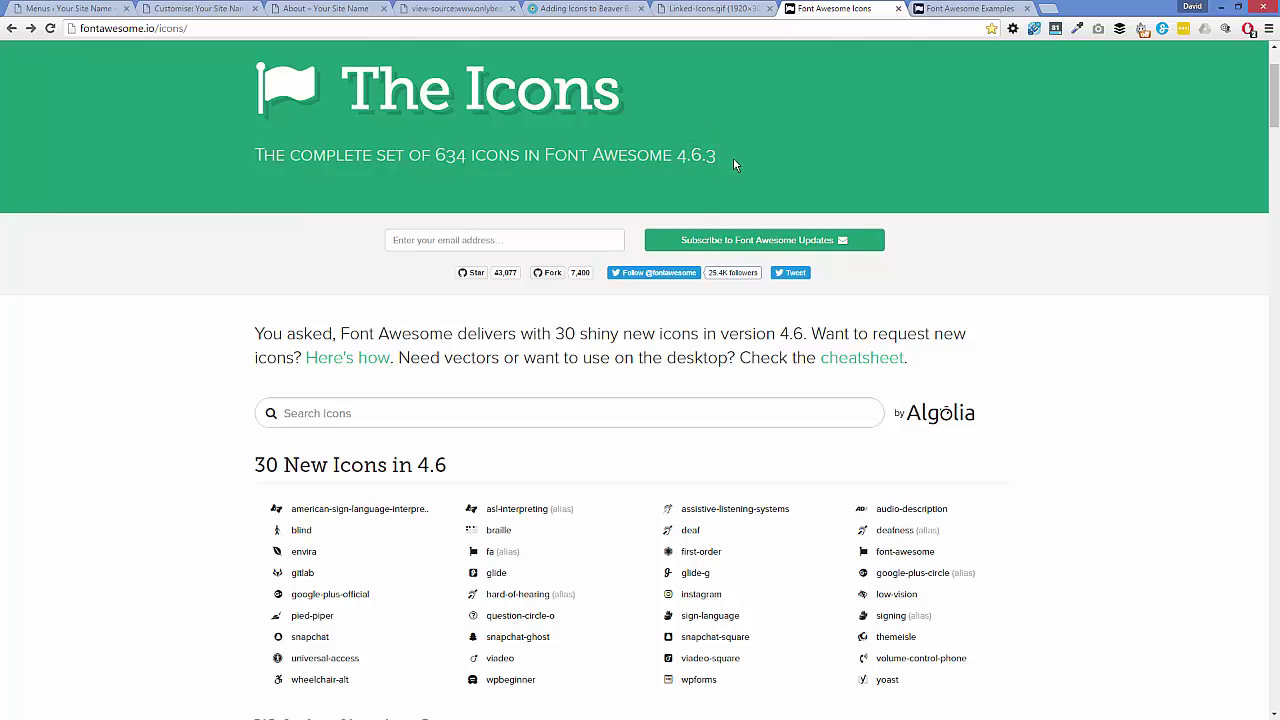
{"action": "scroll", "coordinate": [400, 323], "scroll_direction": "down", "scroll_amount": 1}
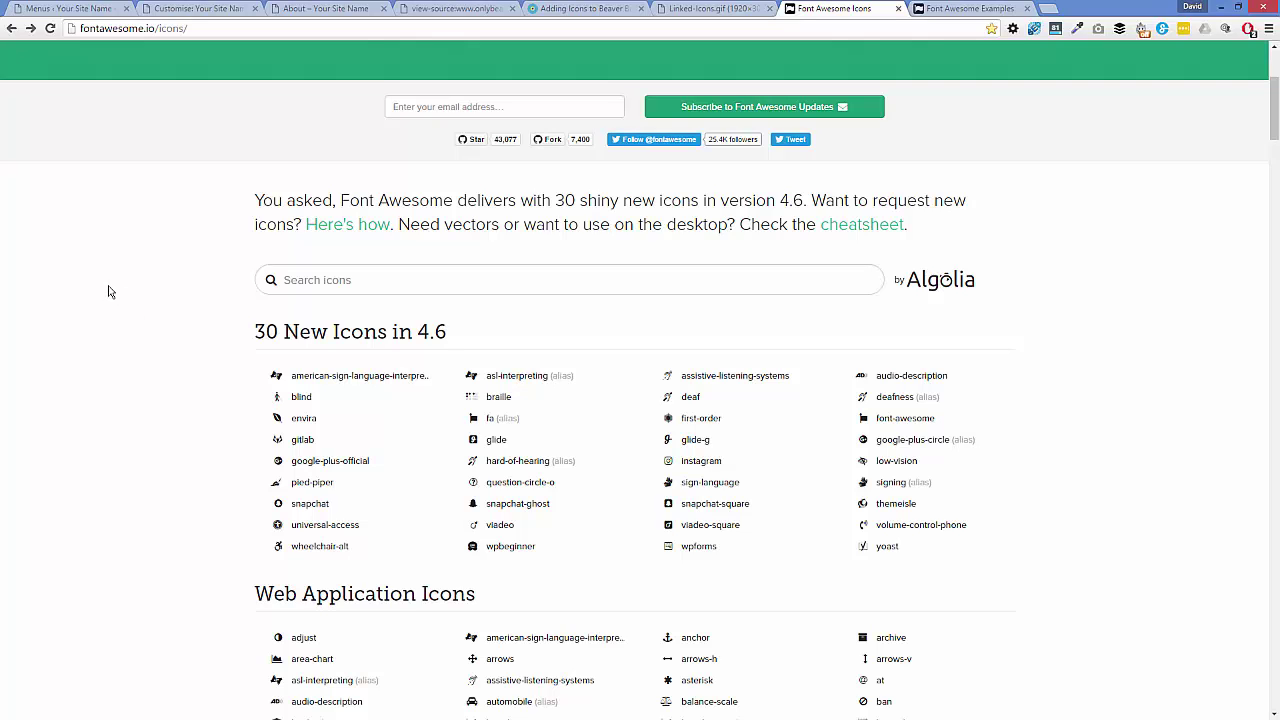
{"action": "scroll", "coordinate": [640, 400], "scroll_direction": "down", "scroll_amount": 1}
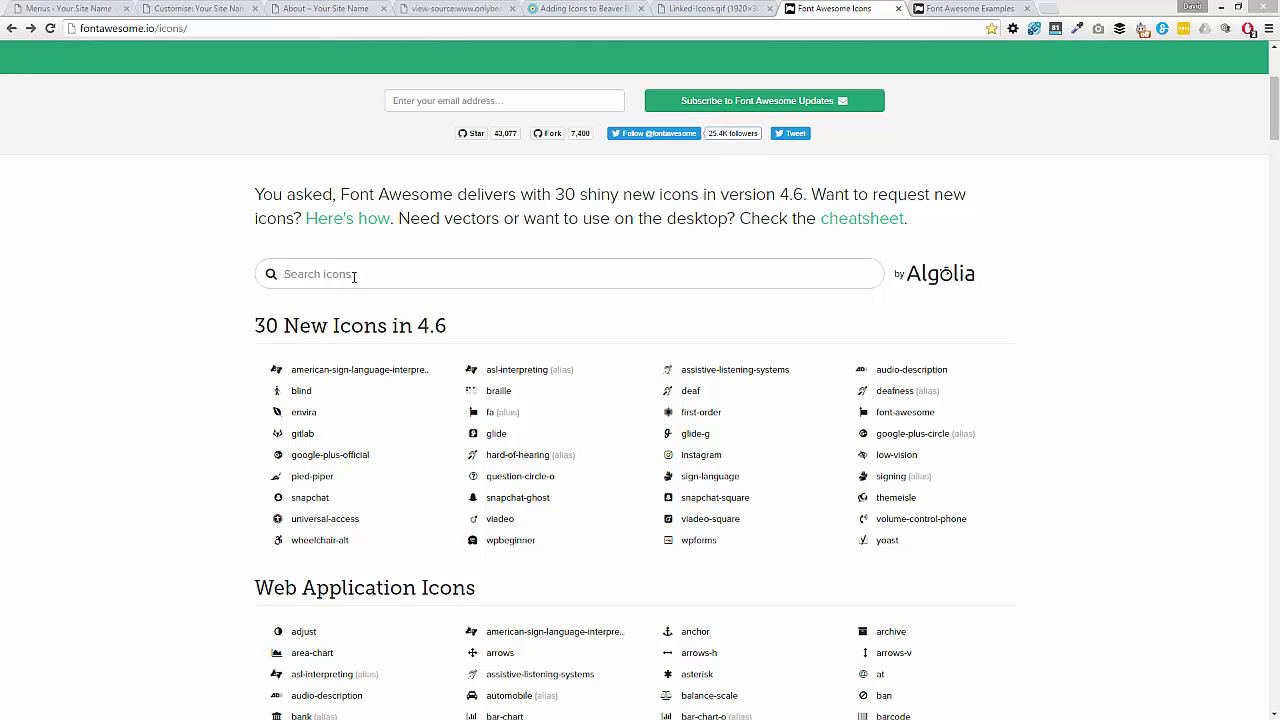
{"action": "left_click", "coordinate": [1275, 122]}
{"action": "left_click_drag", "start_coordinate": [1275, 122], "coordinate": [1276, 590]}
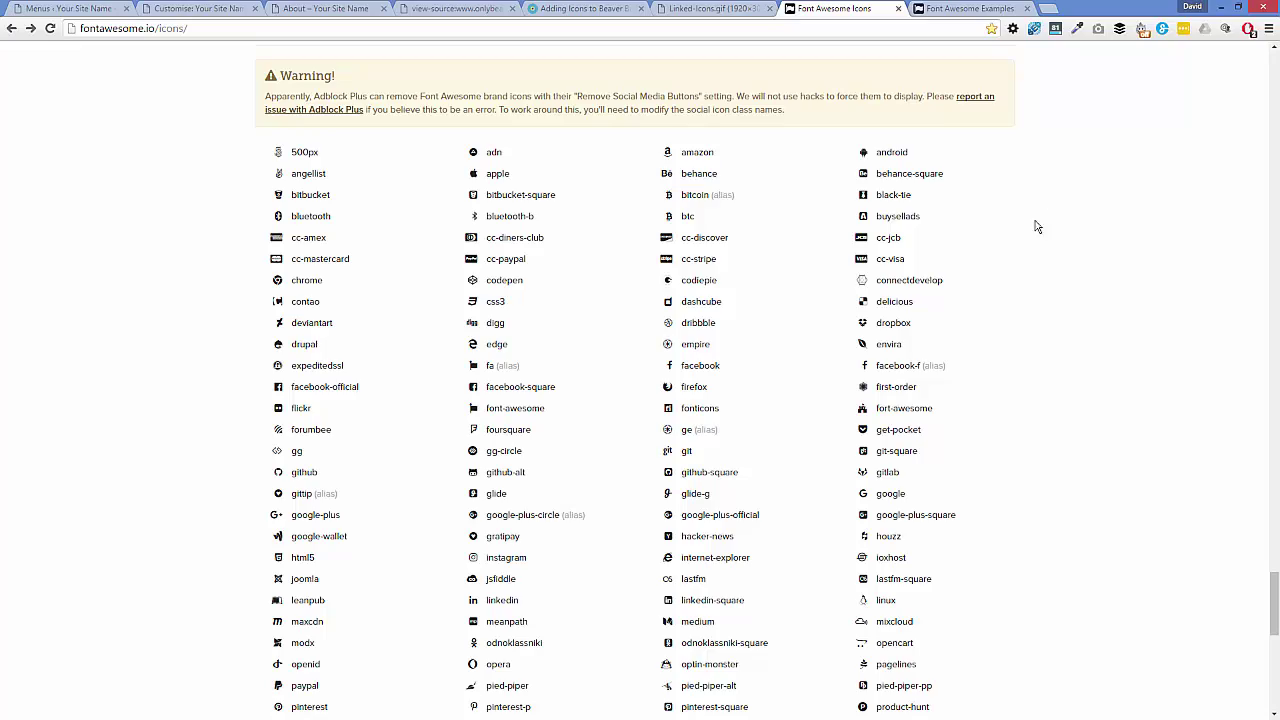
{"action": "scroll", "coordinate": [1089, 414], "scroll_direction": "up", "scroll_amount": 8}
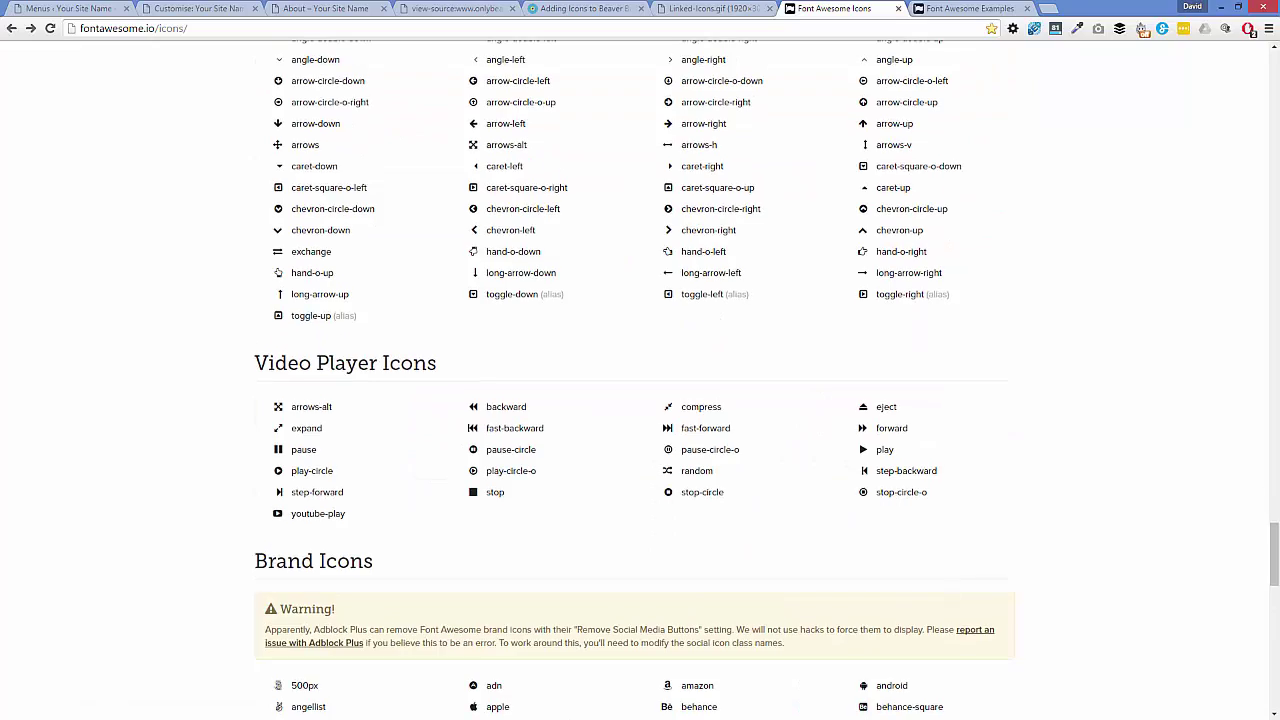
{"action": "left_click_drag", "start_coordinate": [1276, 568], "coordinate": [1264, 126]}
{"action": "left_click", "coordinate": [369, 261]}
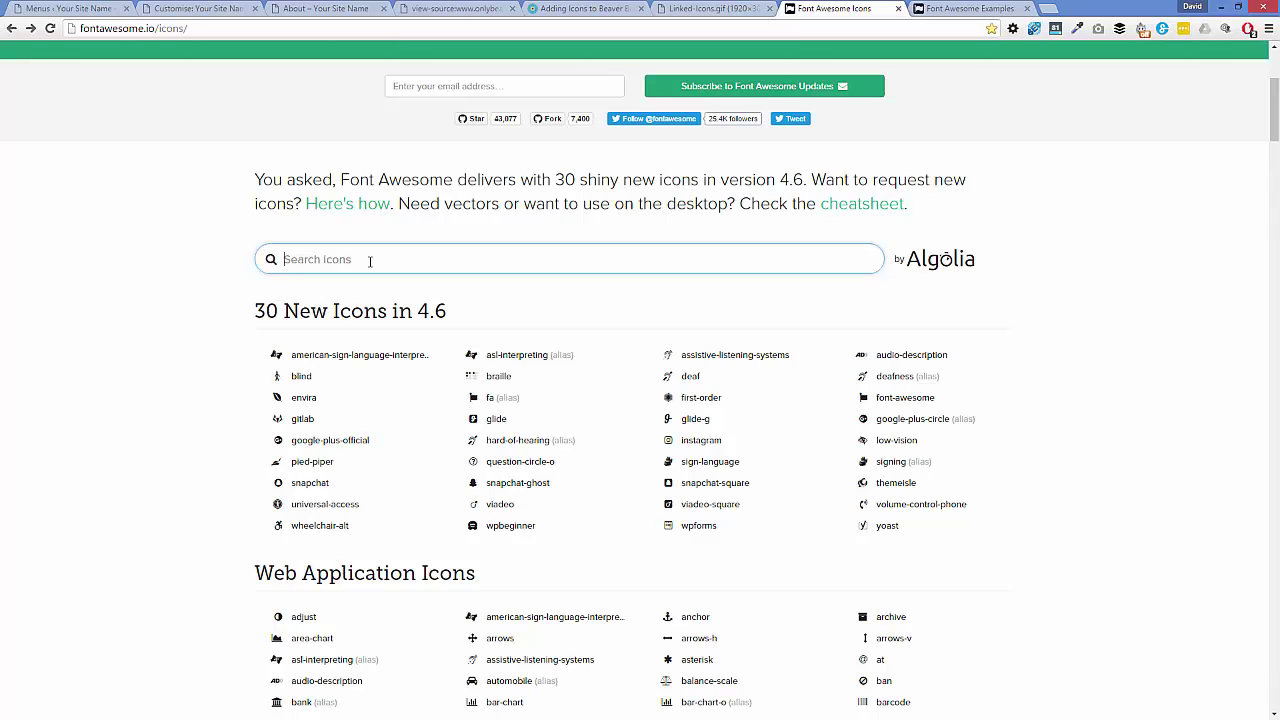
{"action": "type", "text": "angl"}
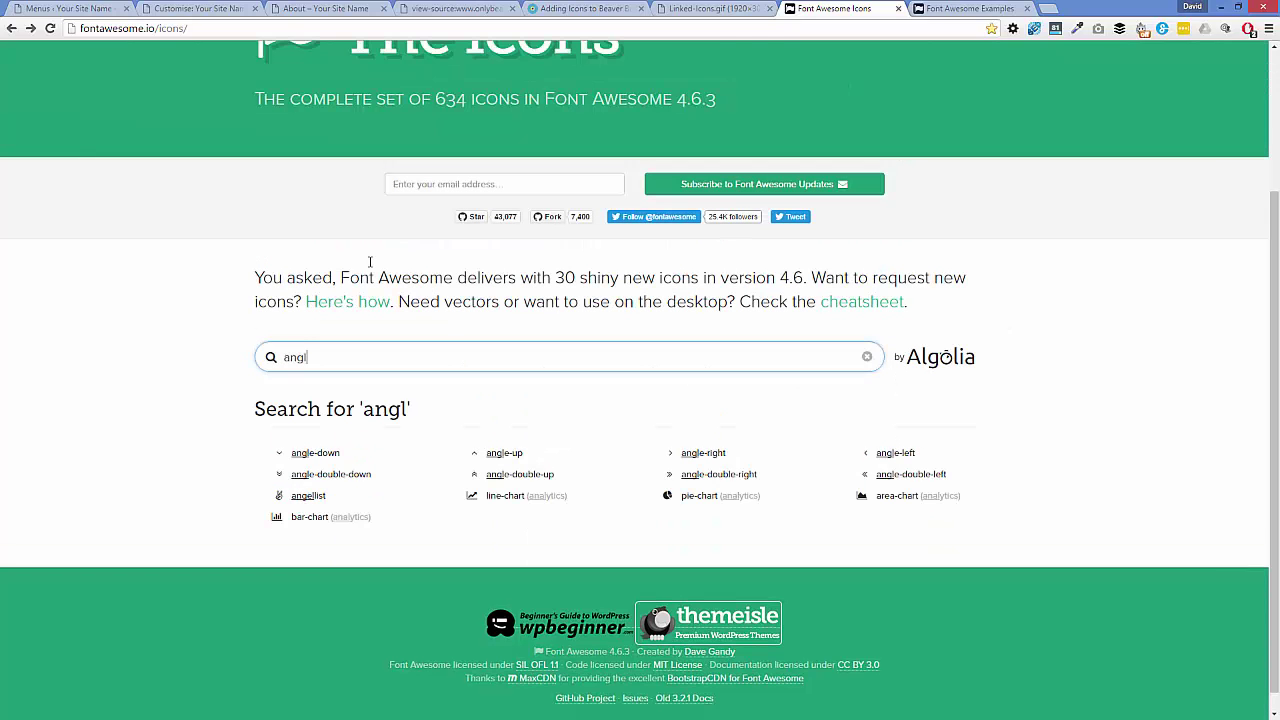
Open the fa-angle-down icon page and copy its <i class='fa fa-angle-down'> HTML snippet
{"action": "left_click", "coordinate": [313, 455]}
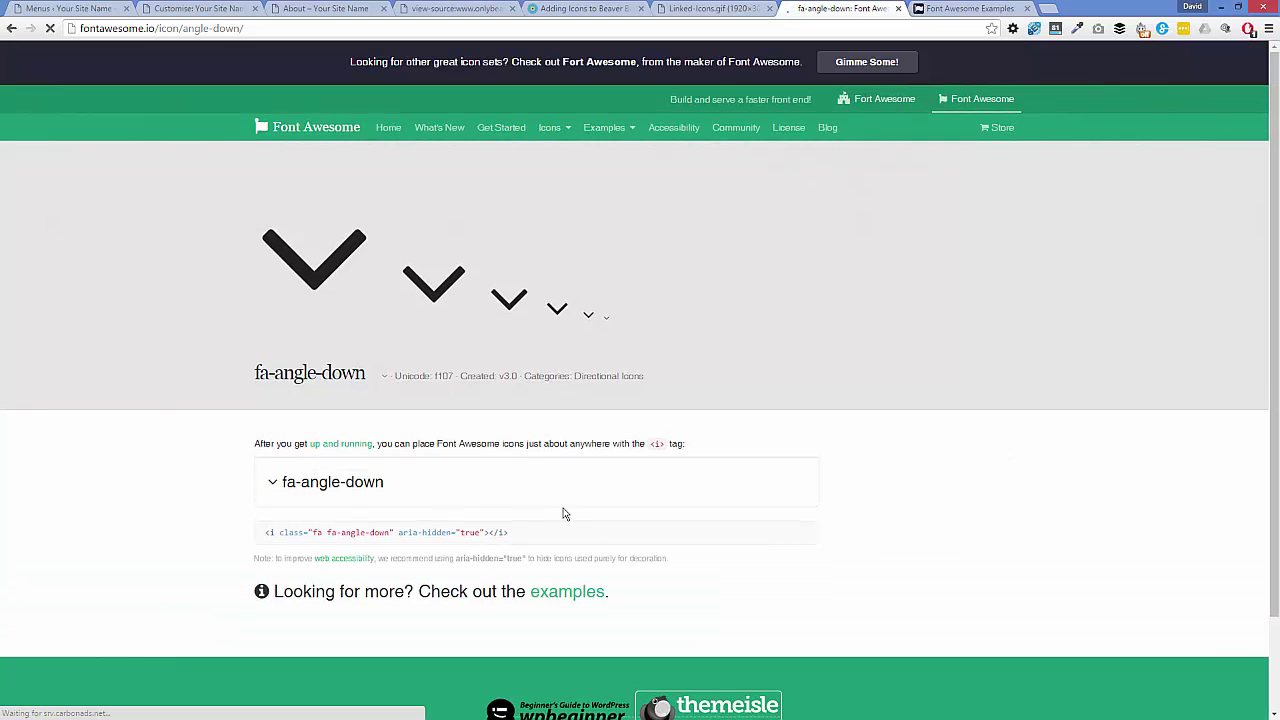
{"action": "left_click_drag", "start_coordinate": [518, 536], "coordinate": [264, 532]}
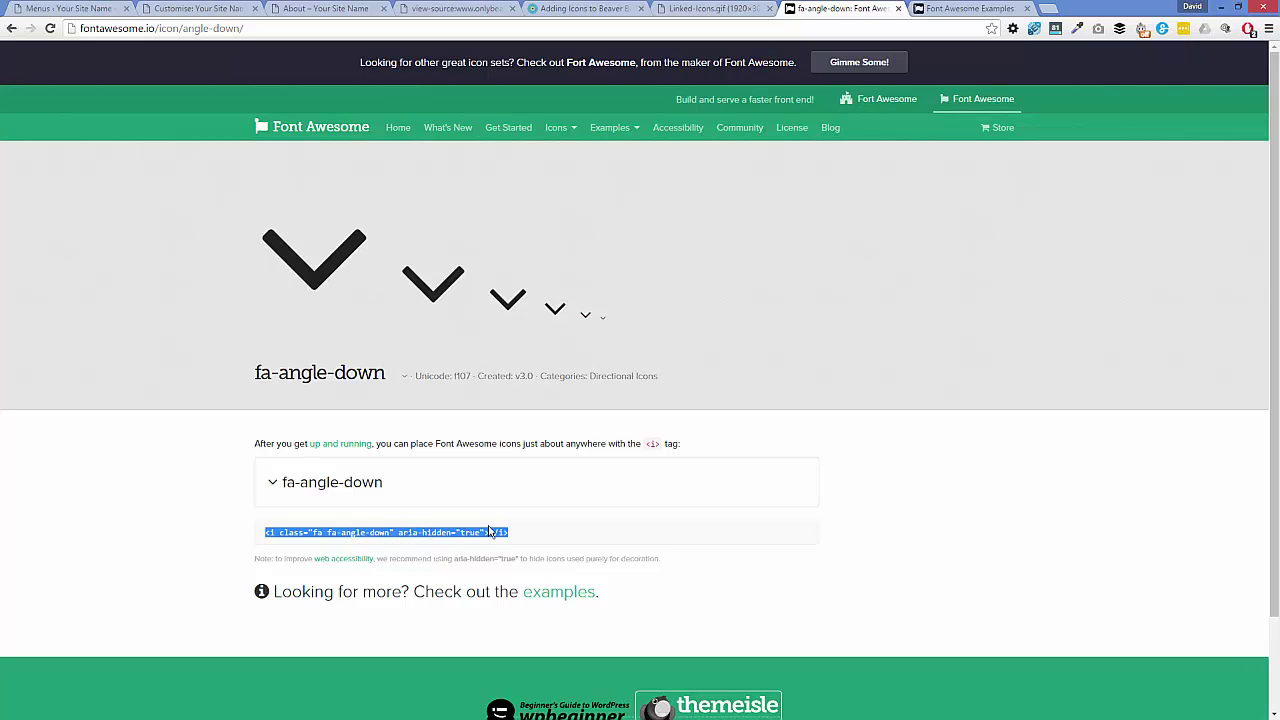
{"action": "left_click", "coordinate": [520, 536]}
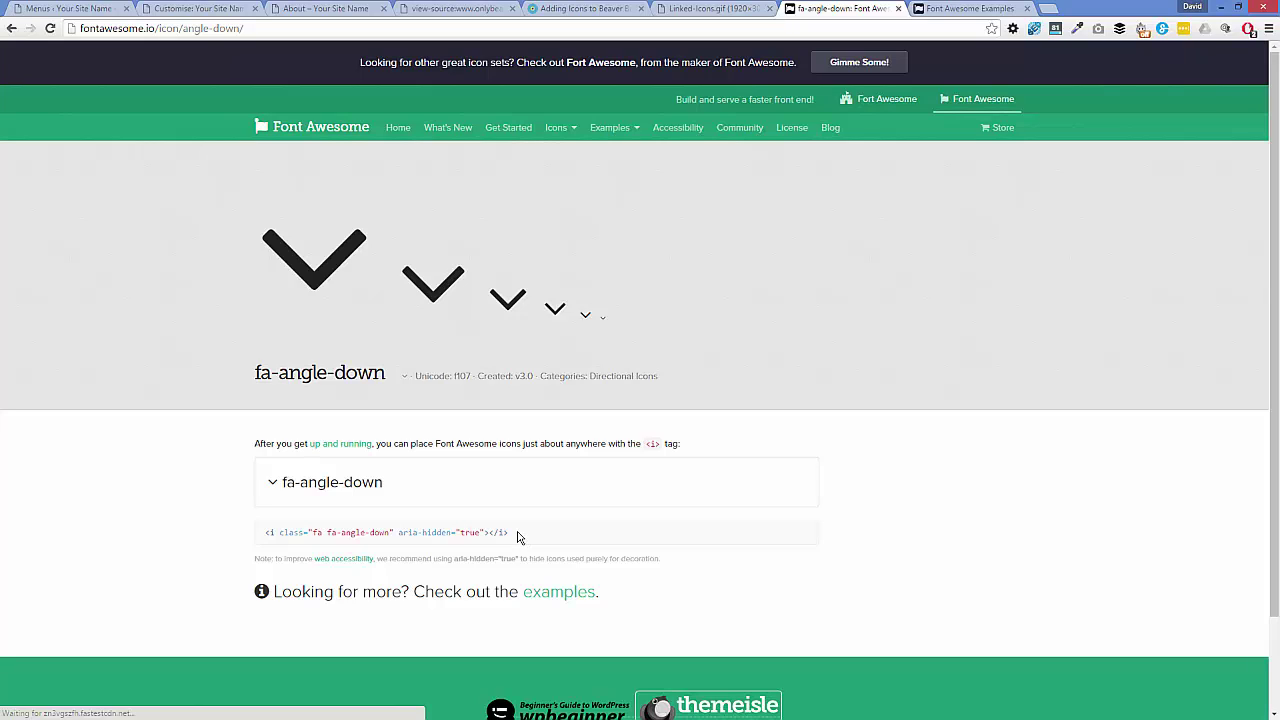
{"action": "left_click_drag", "start_coordinate": [516, 535], "coordinate": [266, 531]}
{"action": "key", "text": "alt+Tab"}
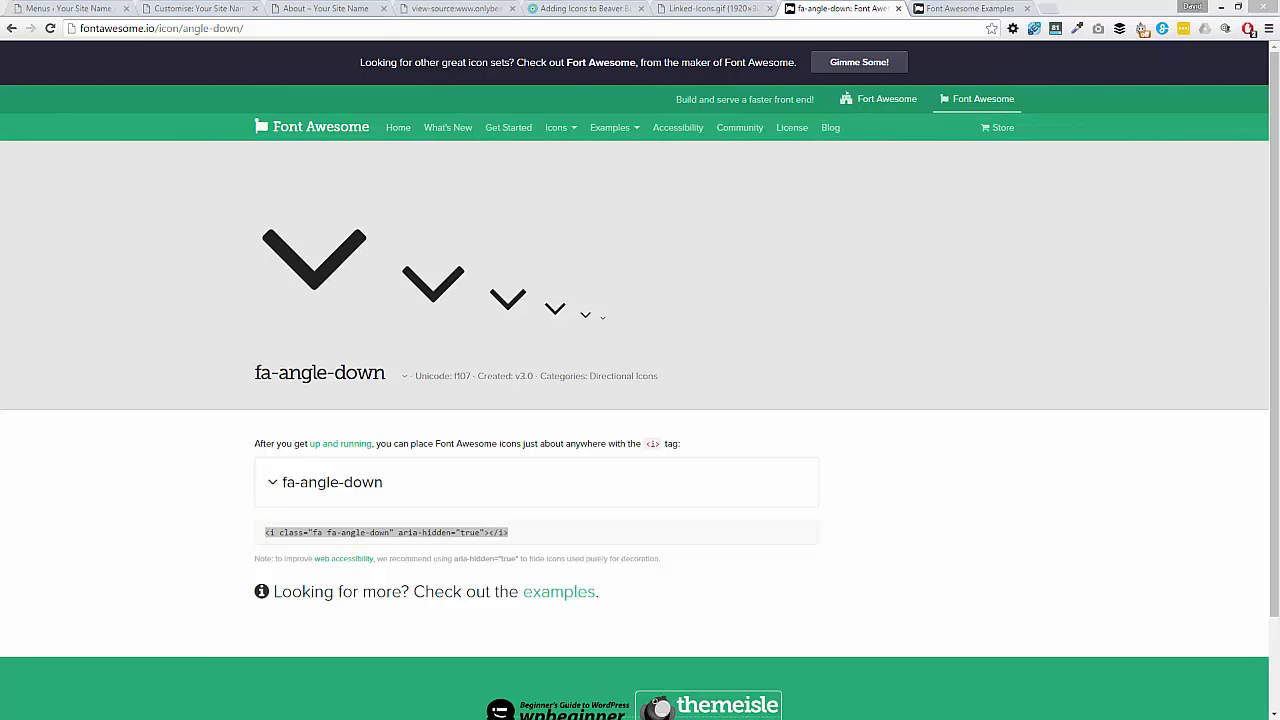
Glance over the About, home and customiser pages, then go to Appearance > Menus for 'Icons with text'
{"action": "left_click", "coordinate": [215, 10]}
{"action": "left_click", "coordinate": [317, 9]}
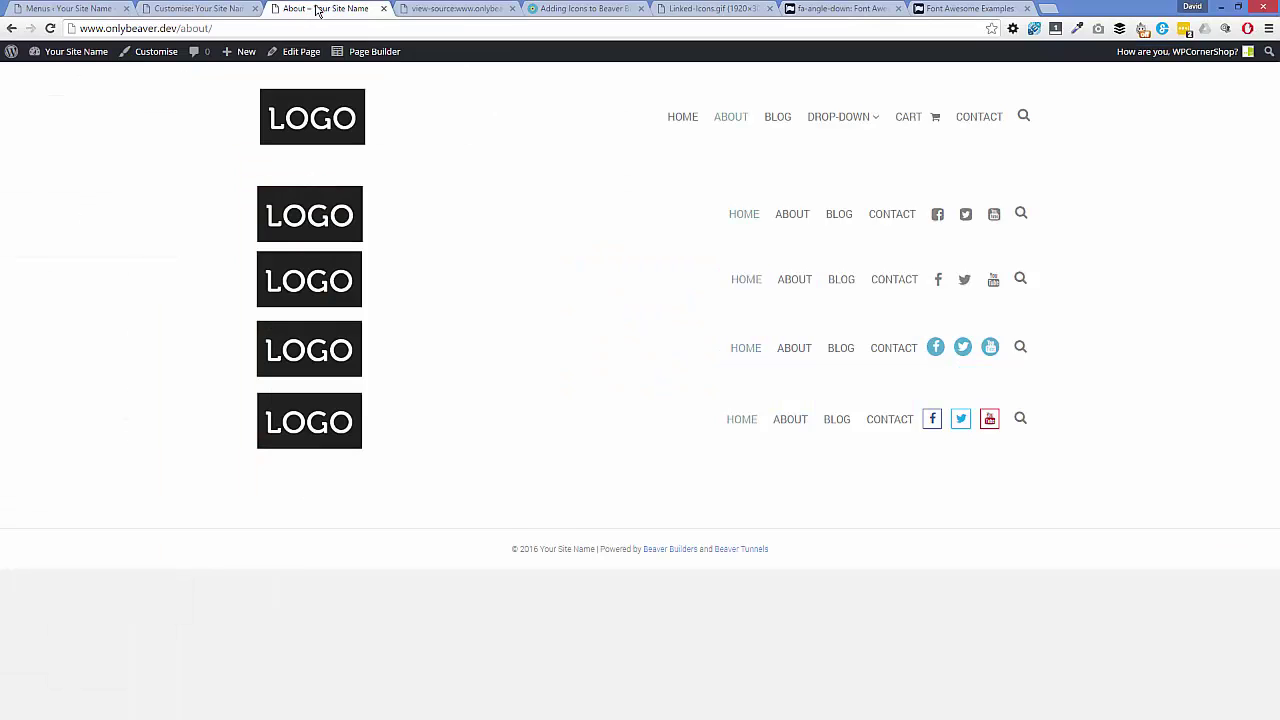
{"action": "left_click", "coordinate": [298, 108]}
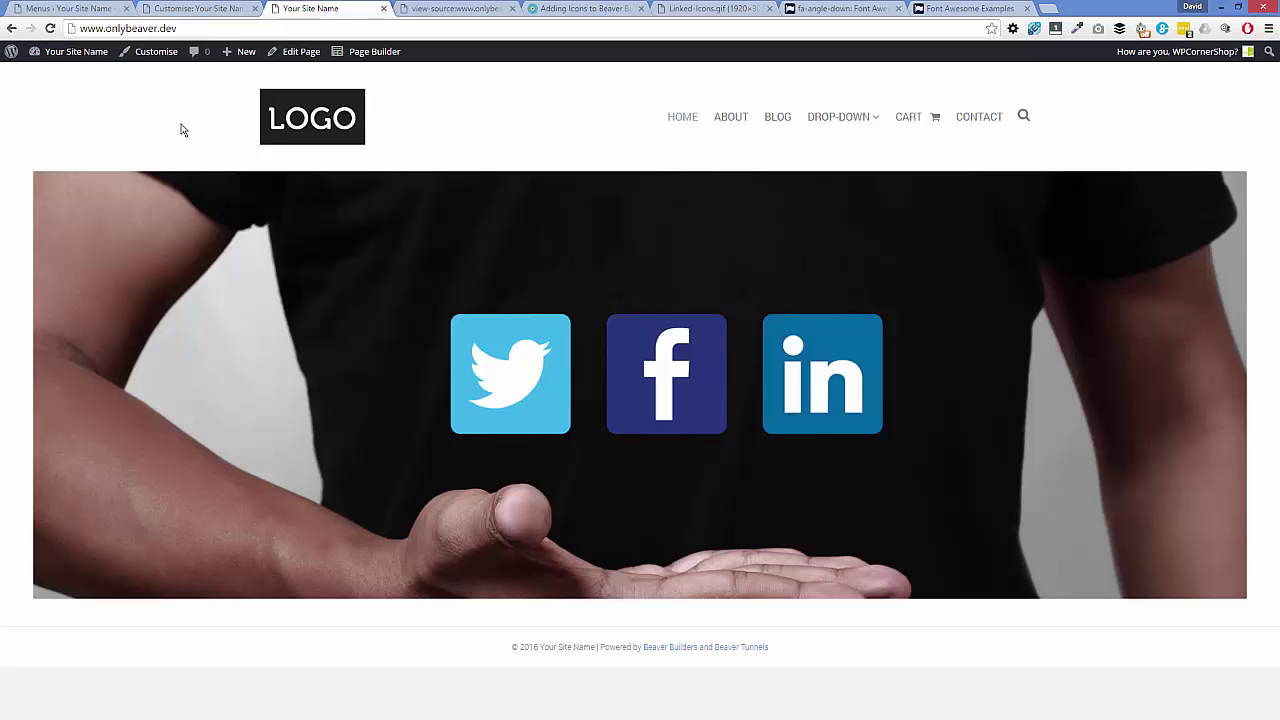
{"action": "left_click", "coordinate": [207, 9]}
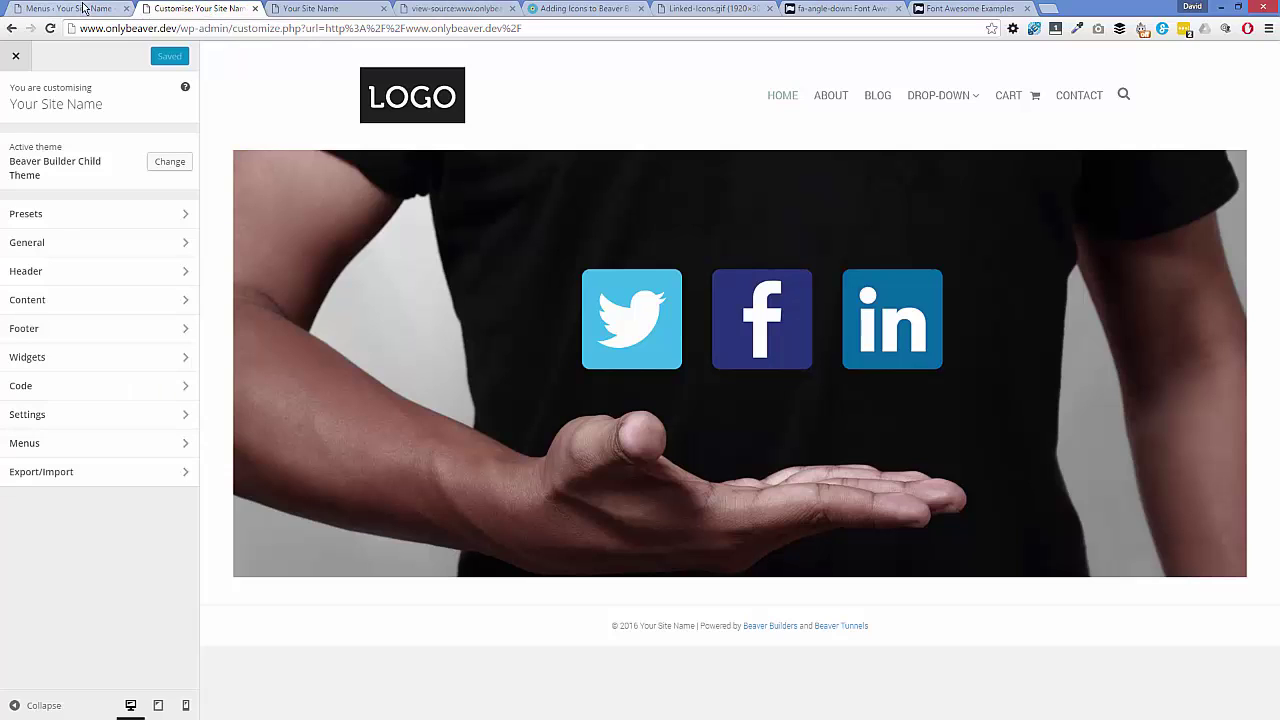
{"action": "left_click", "coordinate": [305, 9]}
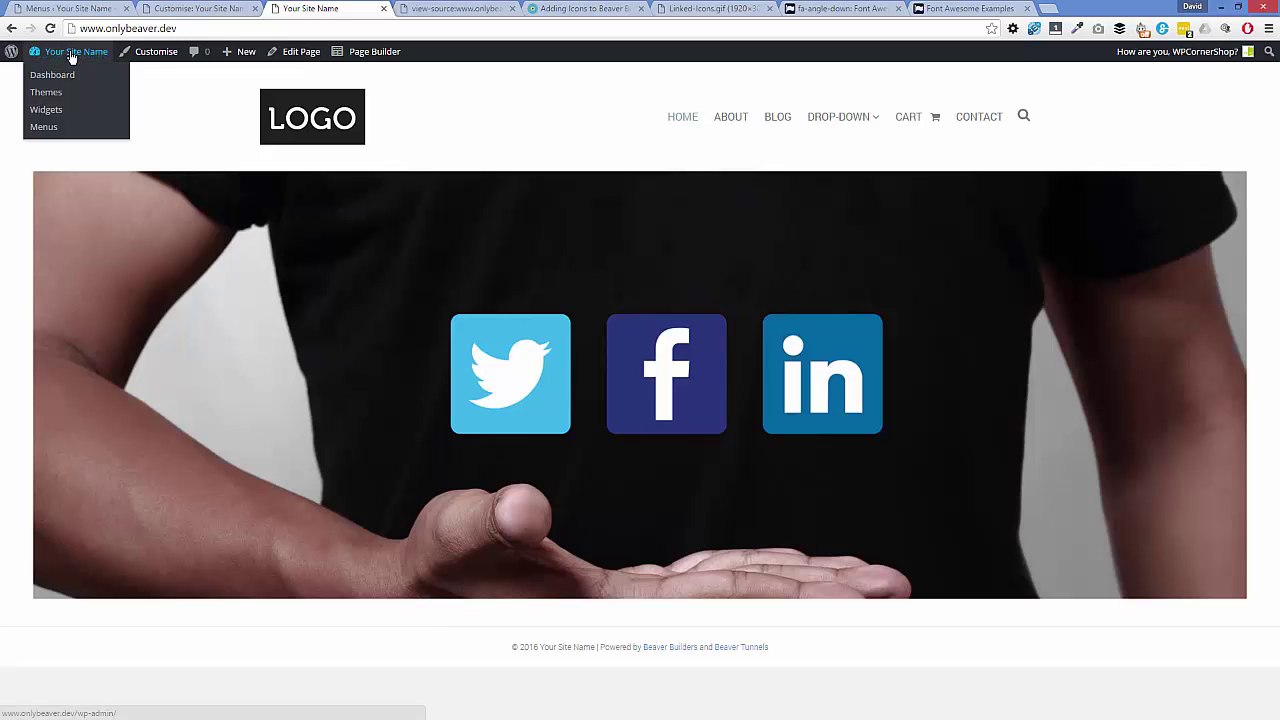
{"action": "left_click", "coordinate": [88, 8]}
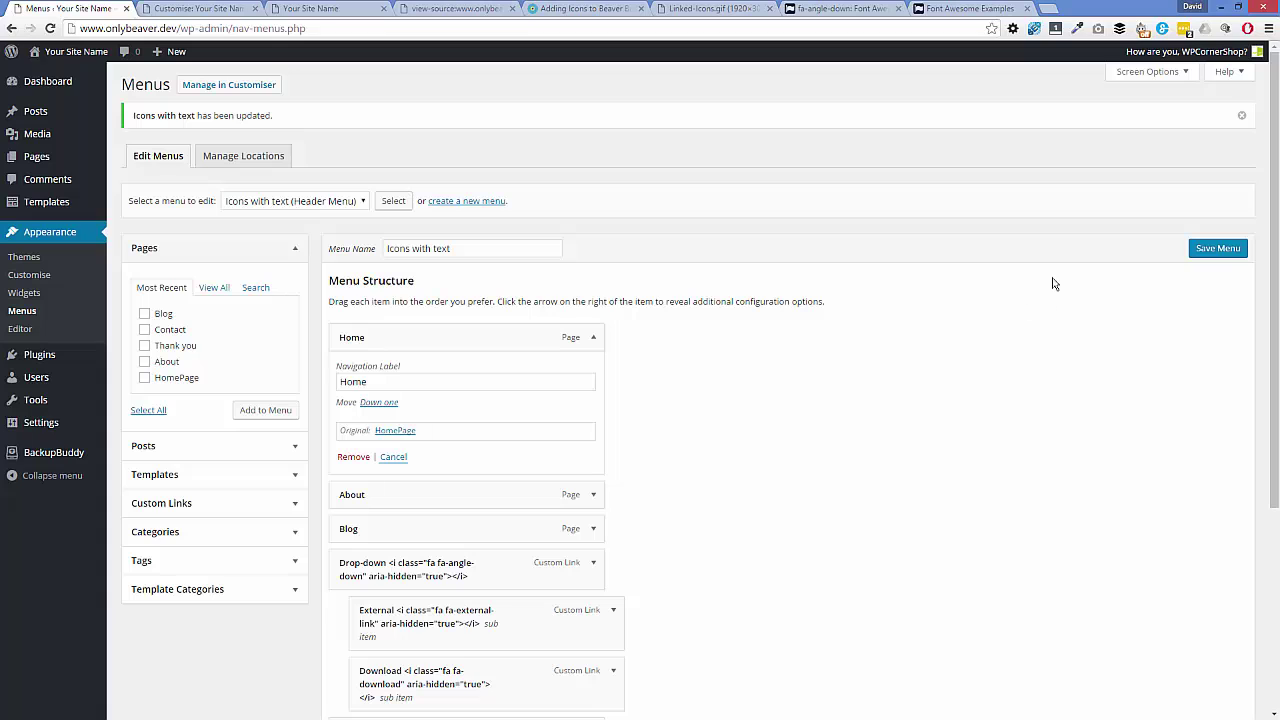
In Screen Options, enable Link Target and CSS Classes for menu items
{"action": "mouse_move", "coordinate": [1150, 52]}
{"action": "left_click", "coordinate": [1150, 72]}
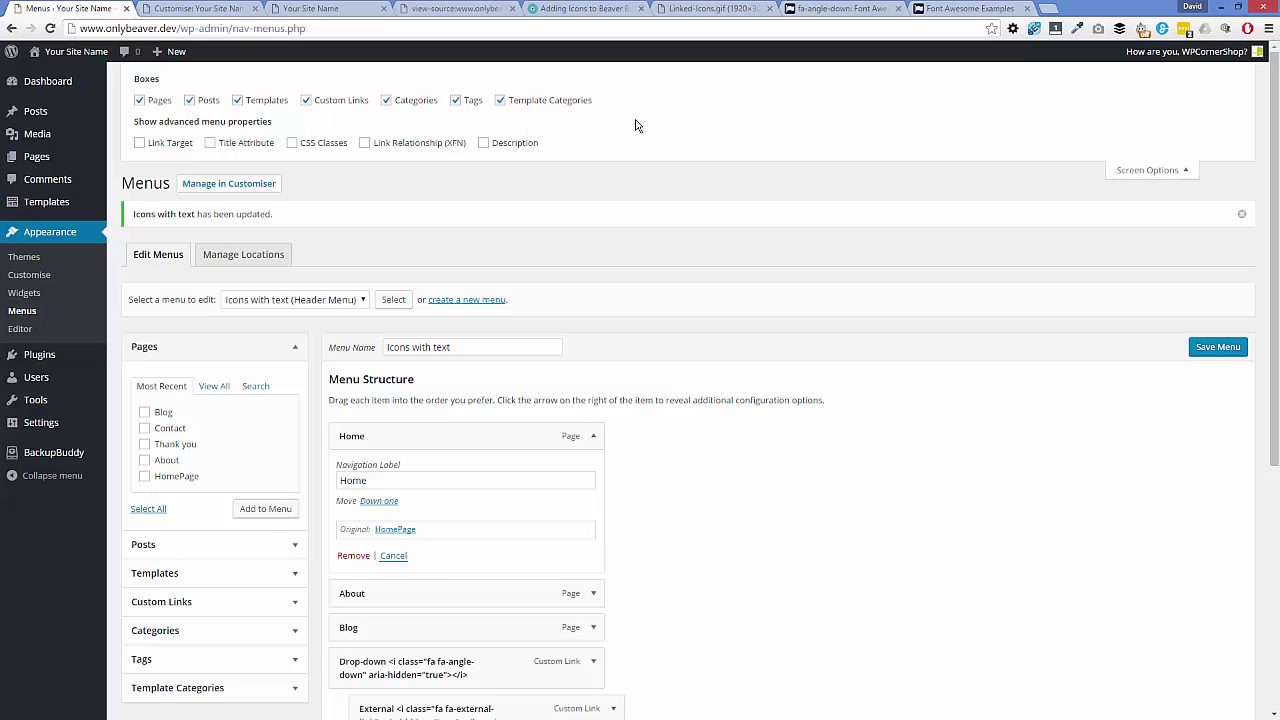
{"action": "scroll", "coordinate": [680, 194], "scroll_direction": "down", "scroll_amount": 3}
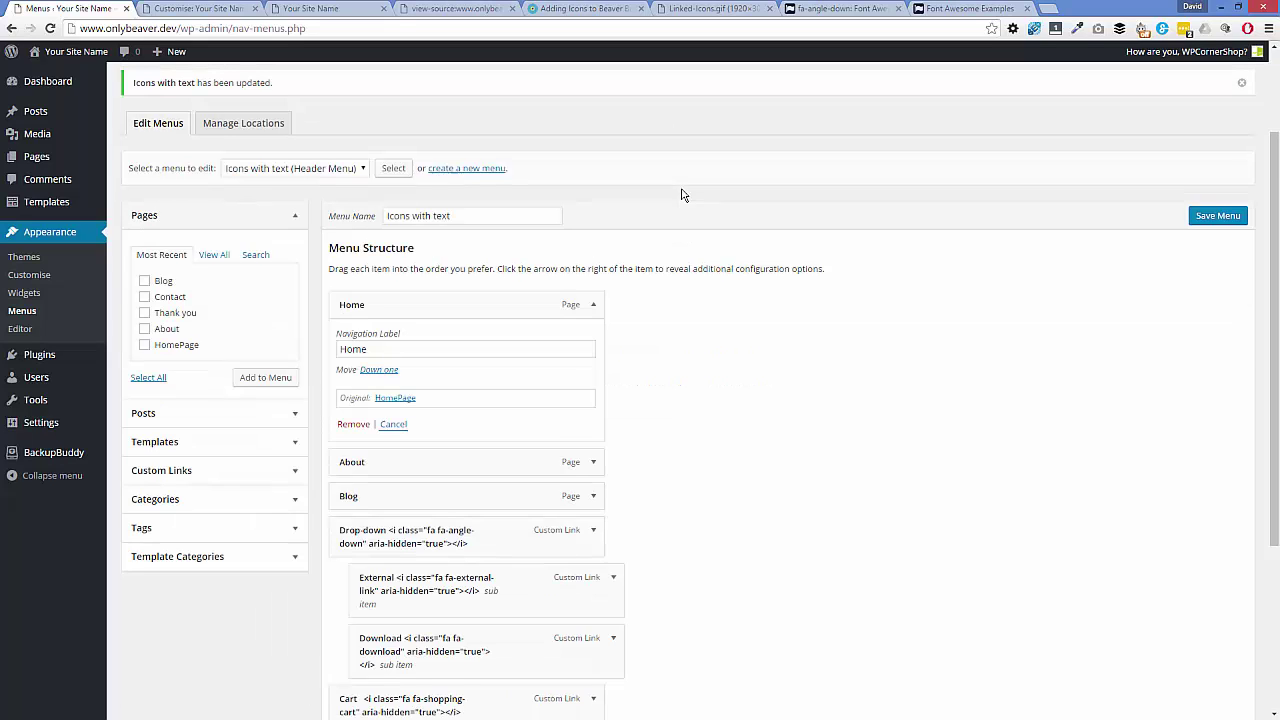
{"action": "scroll", "coordinate": [683, 195], "scroll_direction": "up", "scroll_amount": 3}
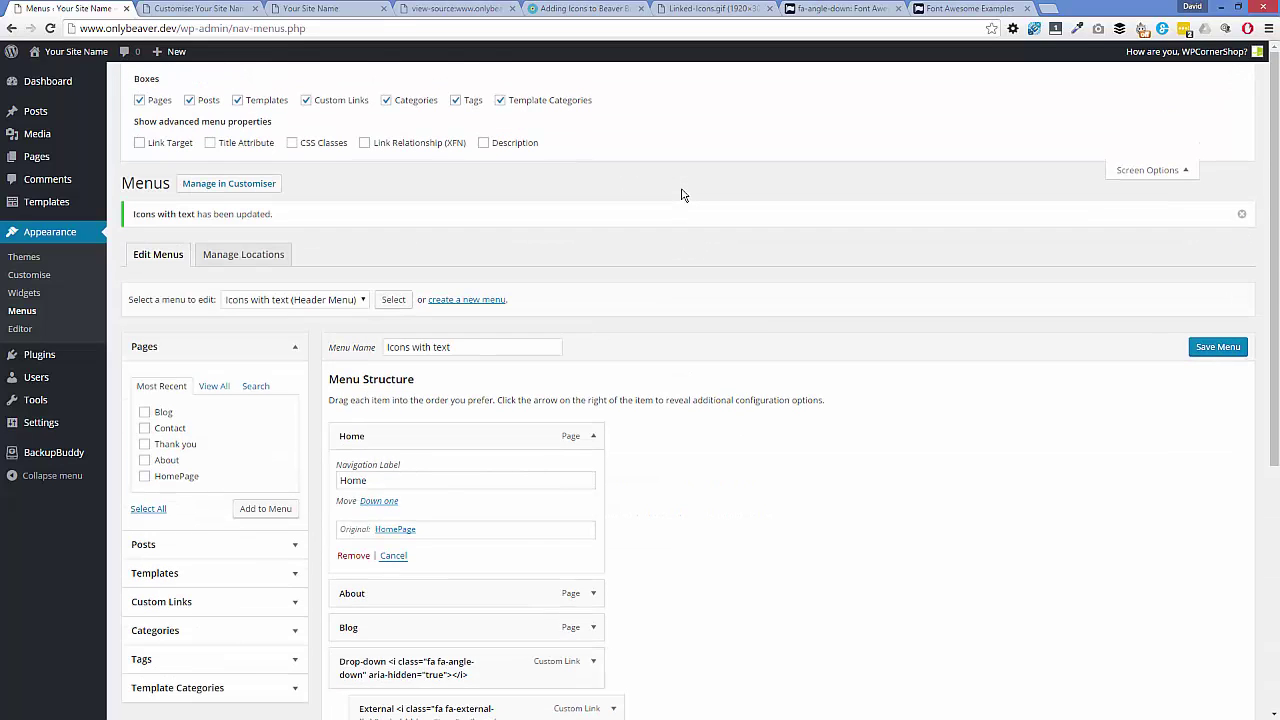
{"action": "left_click", "coordinate": [139, 143]}
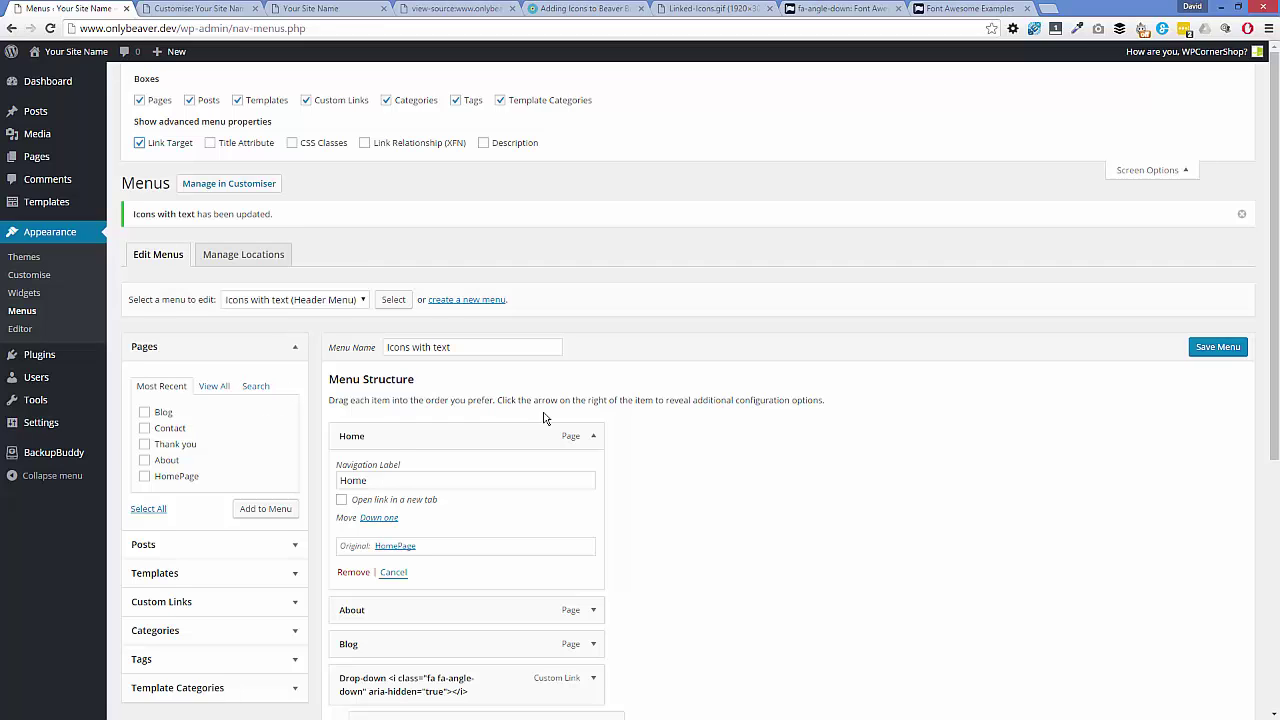
{"action": "scroll", "coordinate": [600, 425], "scroll_direction": "down", "scroll_amount": 1}
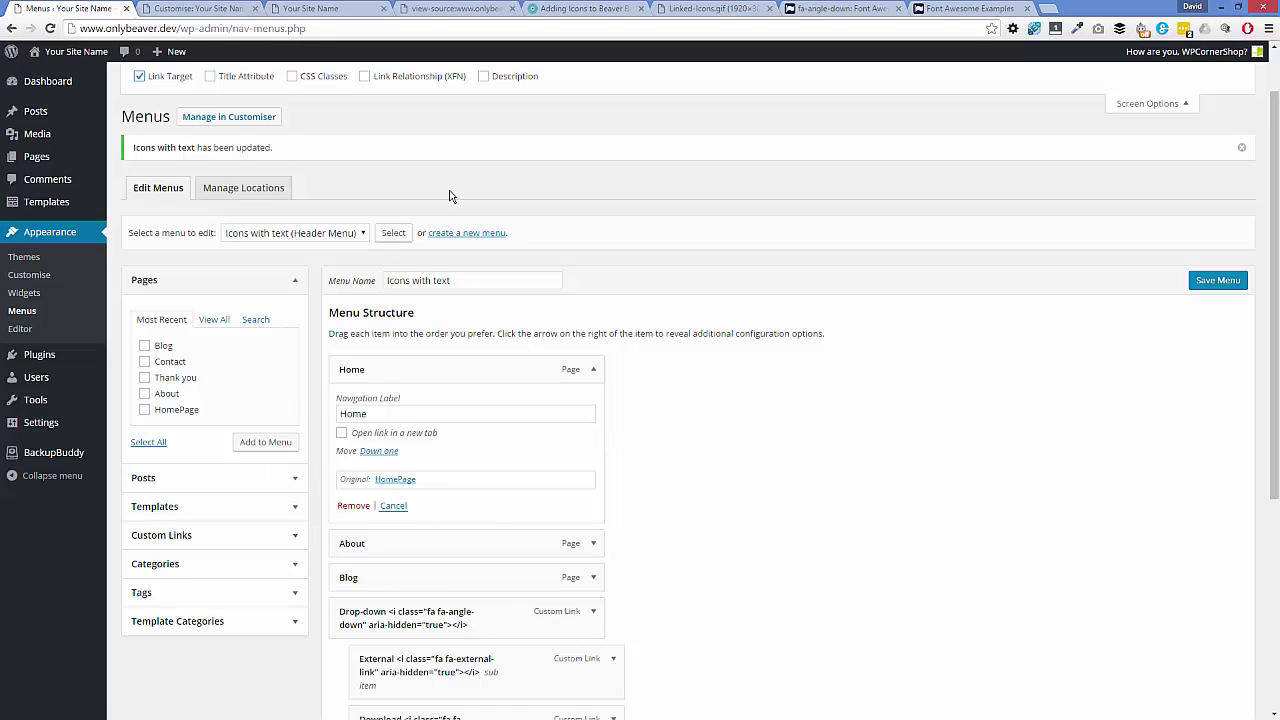
{"action": "scroll", "coordinate": [449, 195], "scroll_direction": "up", "scroll_amount": 1}
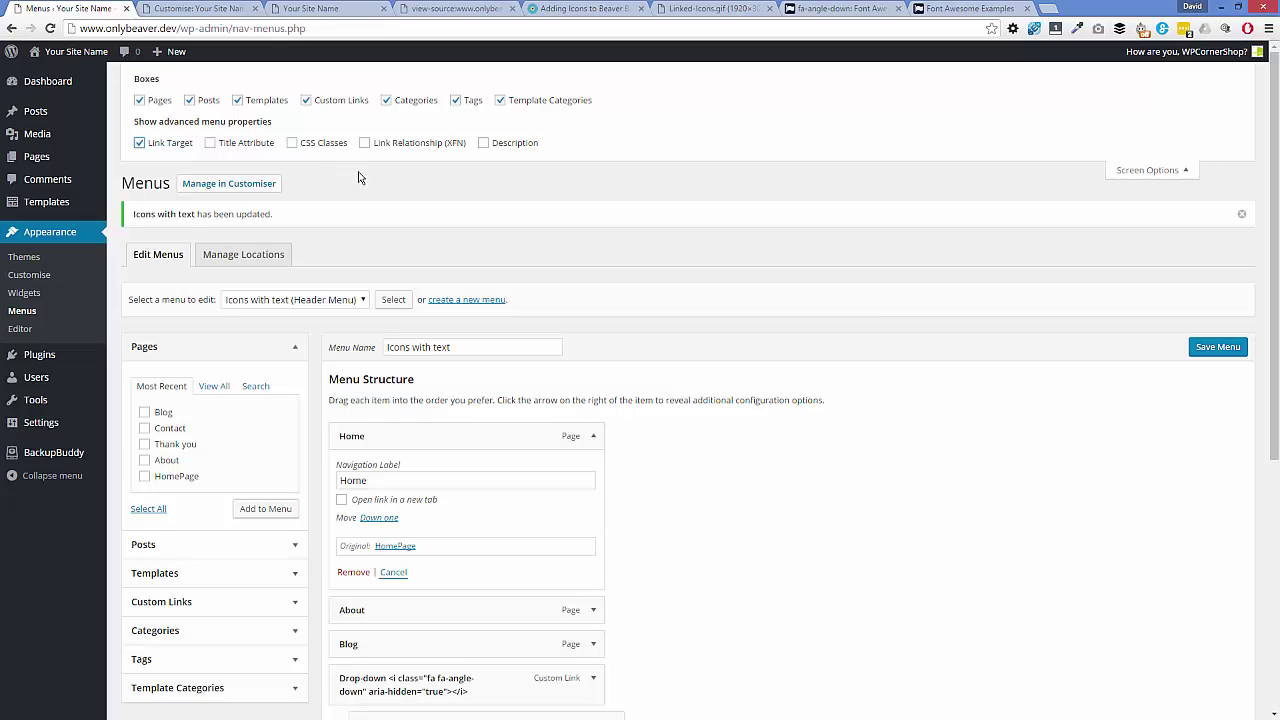
{"action": "left_click", "coordinate": [292, 143]}
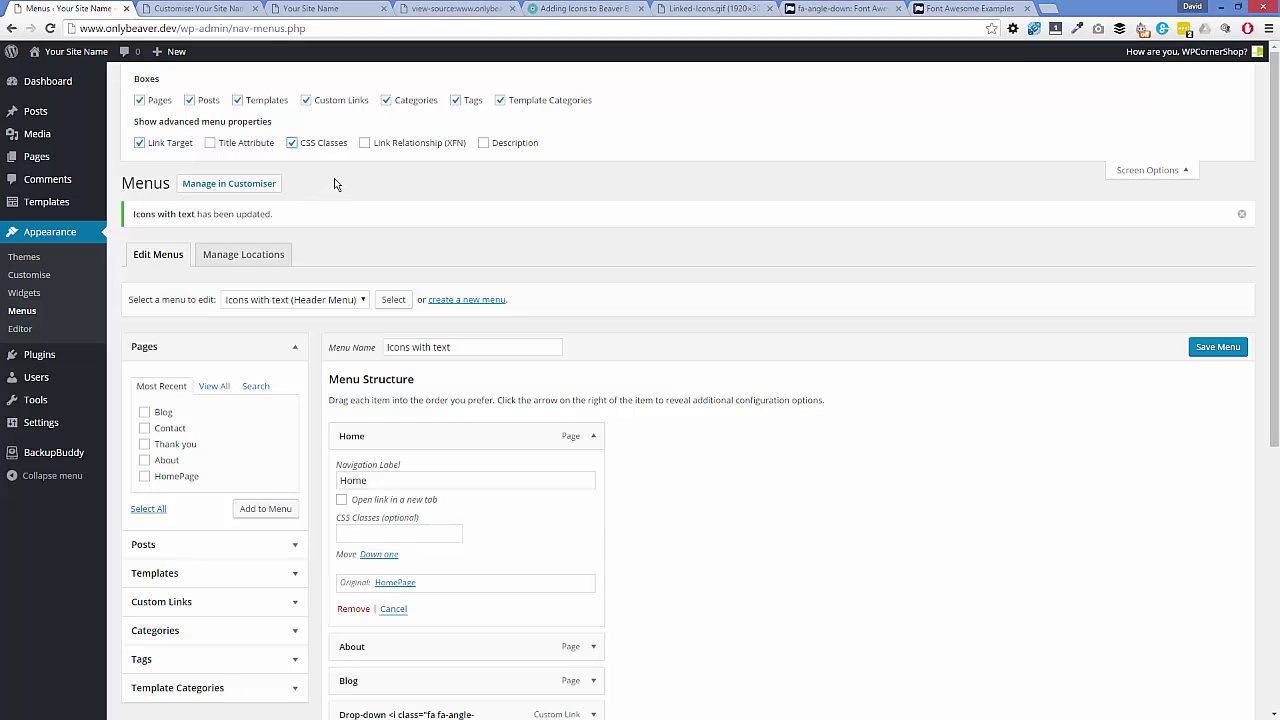
Try the Title Attribute and Description fields, then hide both again and close Screen Options
{"action": "left_click", "coordinate": [211, 143]}
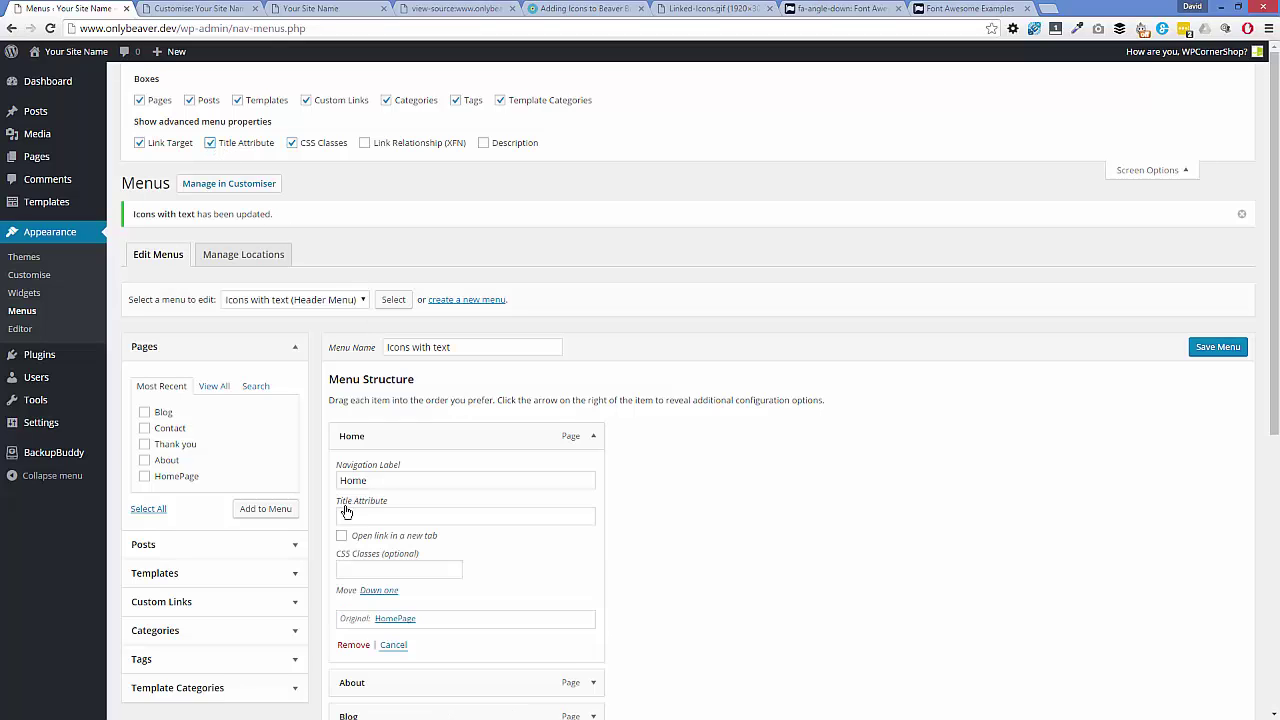
{"action": "left_click", "coordinate": [351, 516]}
{"action": "left_click", "coordinate": [211, 145]}
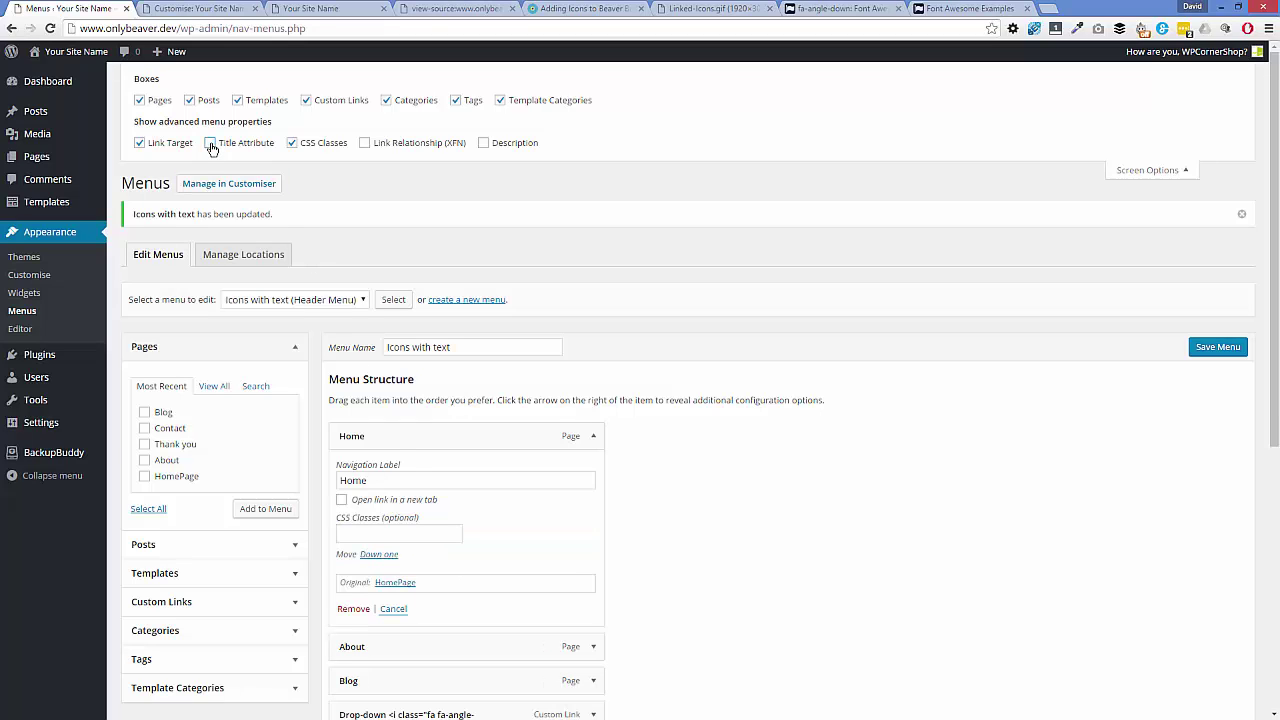
{"action": "left_click", "coordinate": [485, 145]}
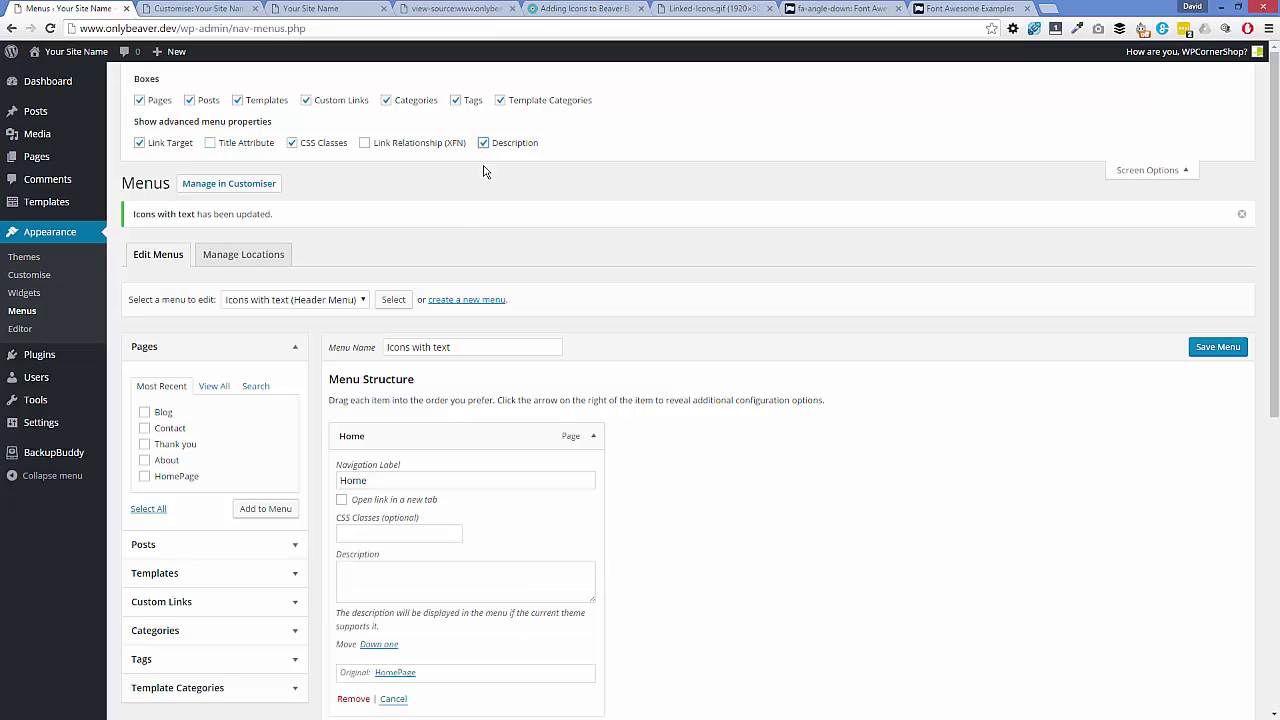
{"action": "left_click", "coordinate": [363, 587]}
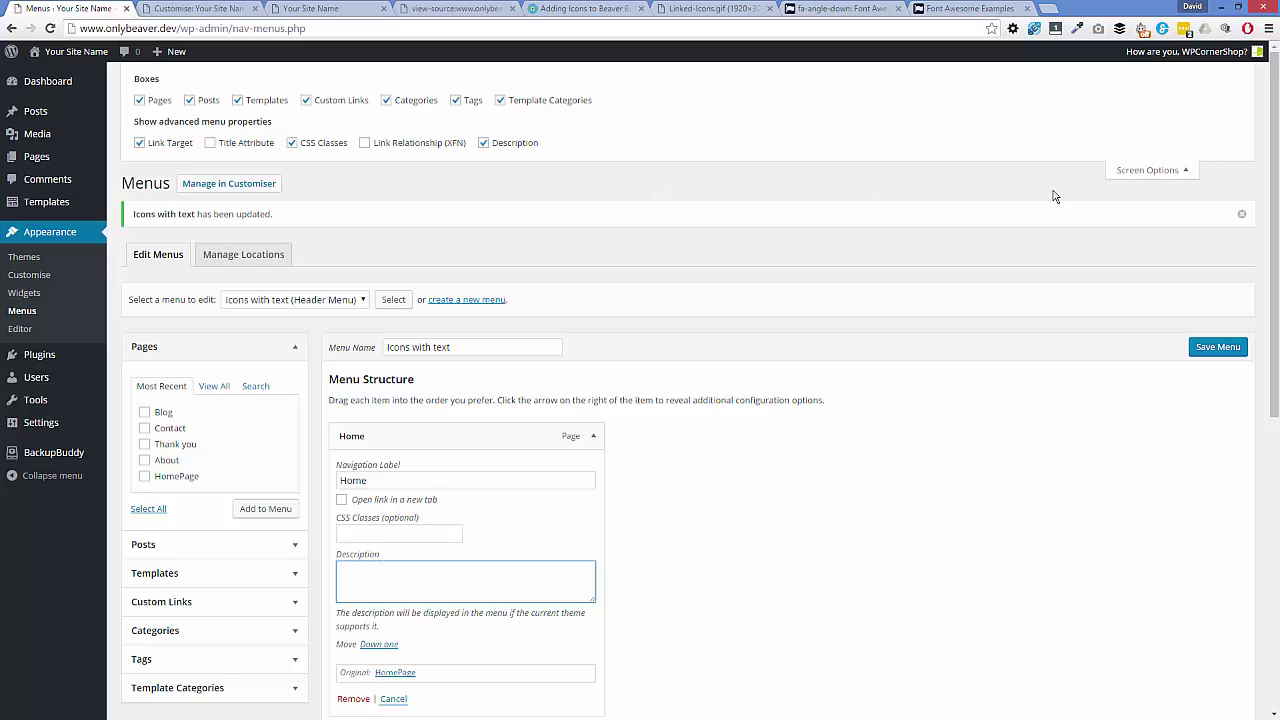
{"action": "left_click", "coordinate": [484, 144]}
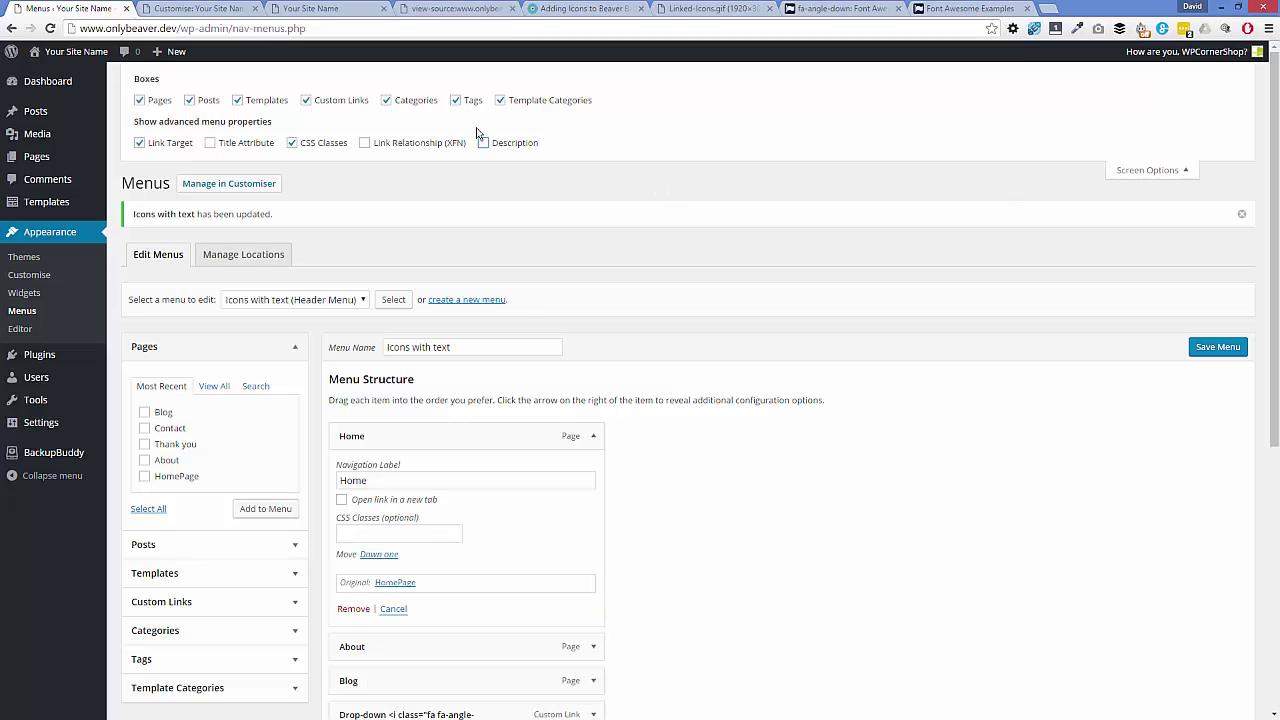
{"action": "left_click", "coordinate": [1124, 177]}
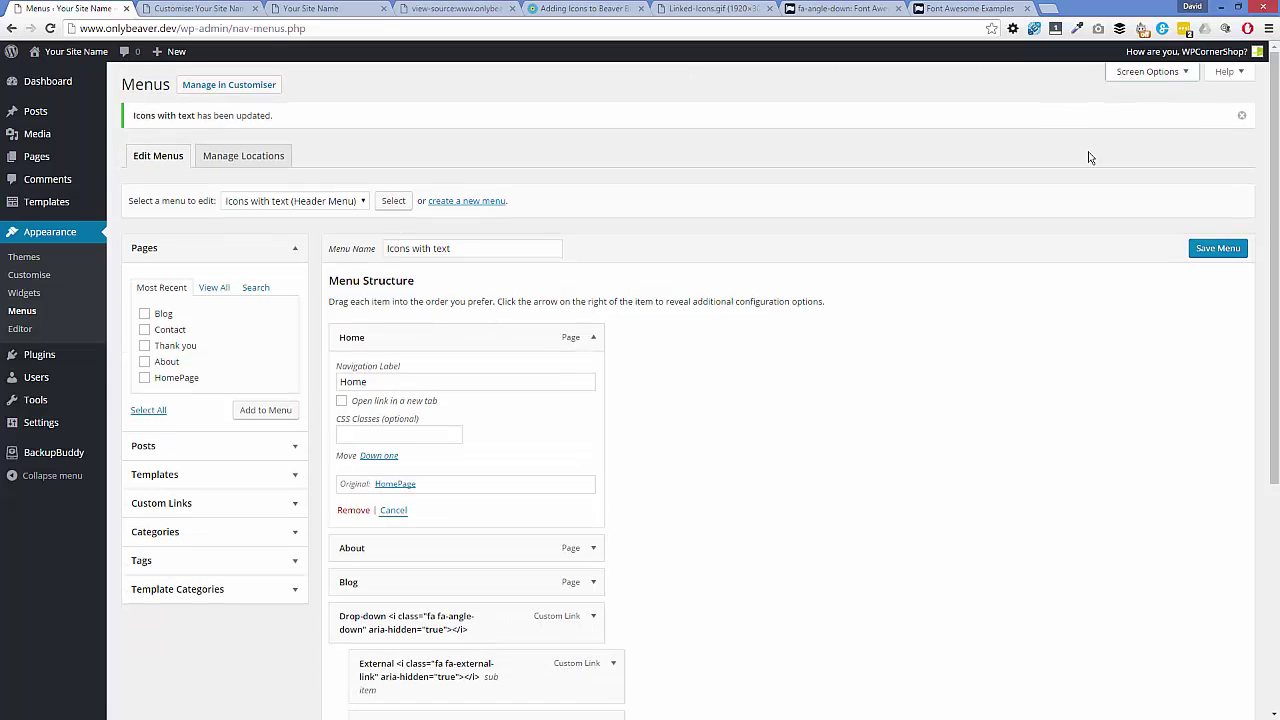
{"action": "scroll", "coordinate": [1090, 157], "scroll_direction": "down", "scroll_amount": 1}
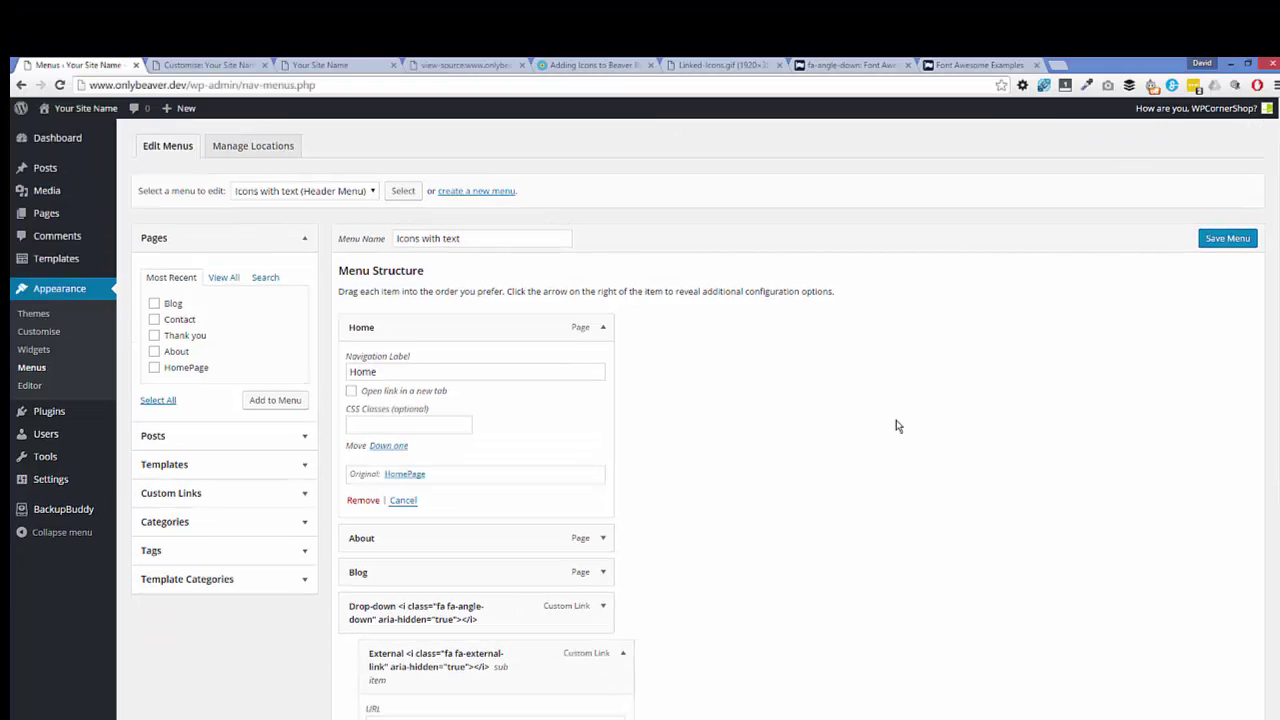
{"action": "scroll", "coordinate": [896, 424], "scroll_direction": "down", "scroll_amount": 4}
{"action": "scroll", "coordinate": [907, 427], "scroll_direction": "up", "scroll_amount": 3}
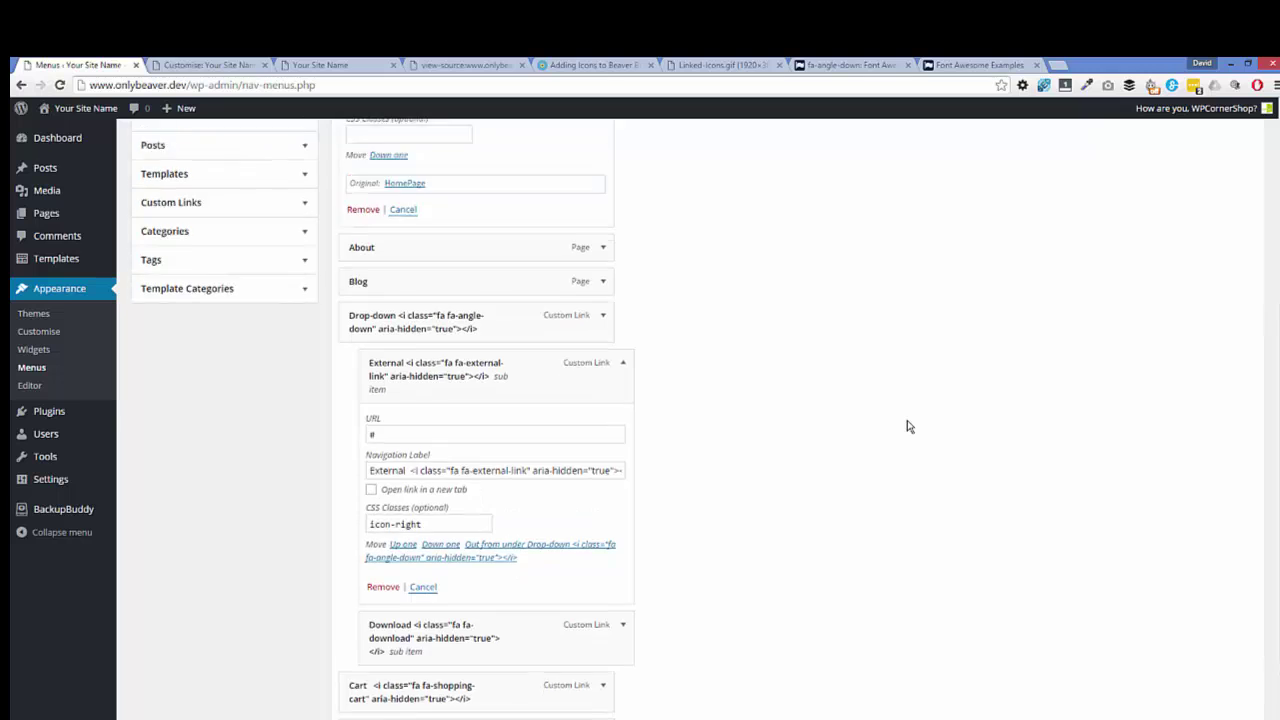
Reselect the fa-angle-down HTML snippet on its icon page, then return to the live site
{"action": "left_click", "coordinate": [840, 67]}
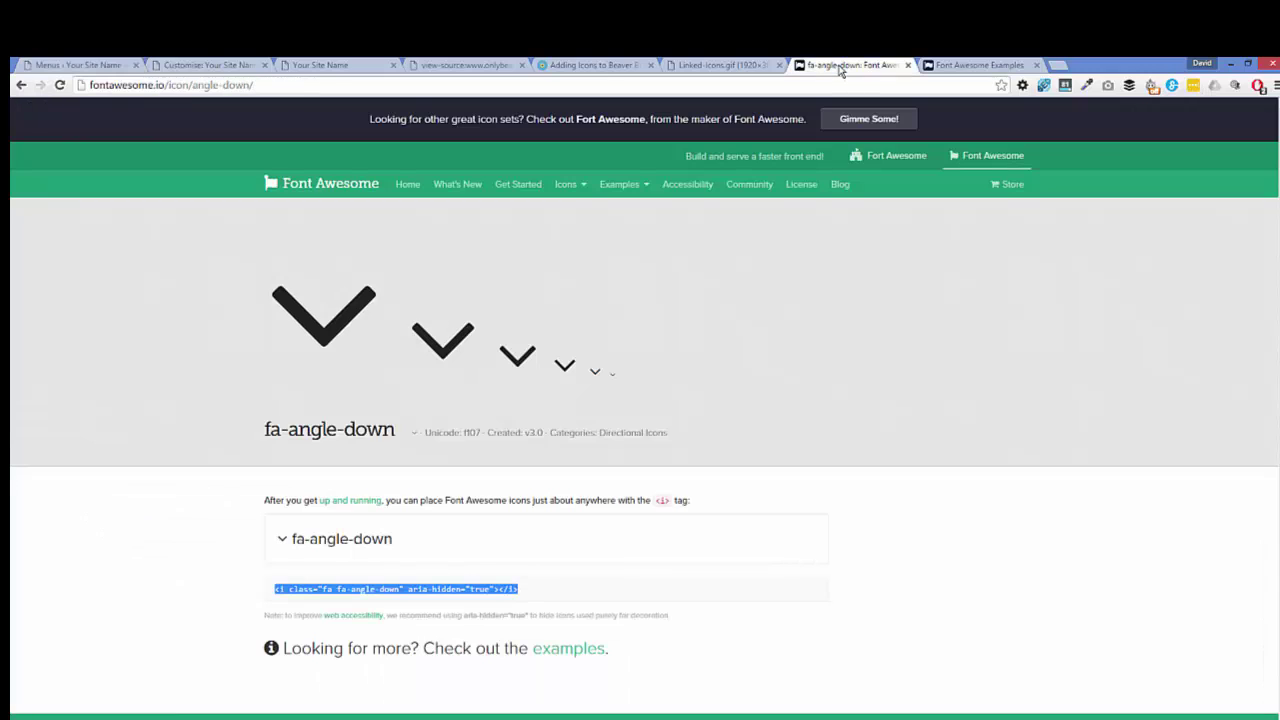
{"action": "left_click", "coordinate": [533, 595]}
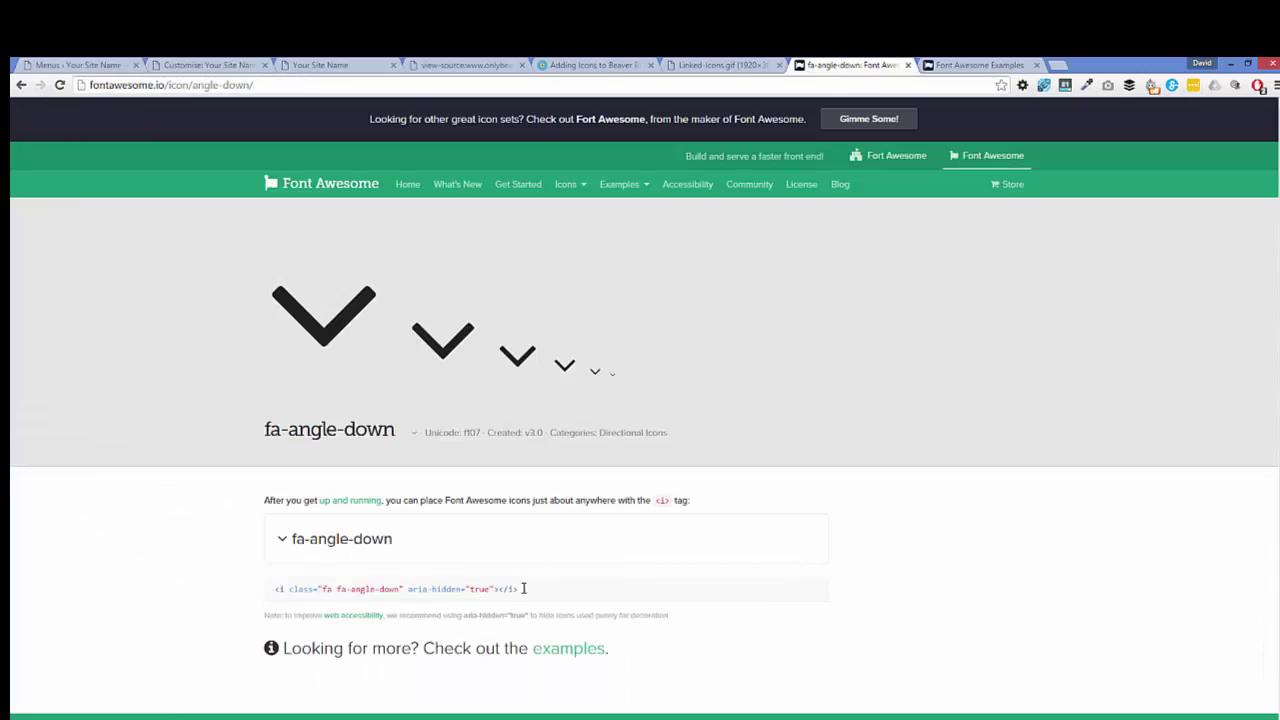
{"action": "left_click_drag", "start_coordinate": [521, 588], "coordinate": [275, 588]}
{"action": "key", "text": "ctrl+c"}
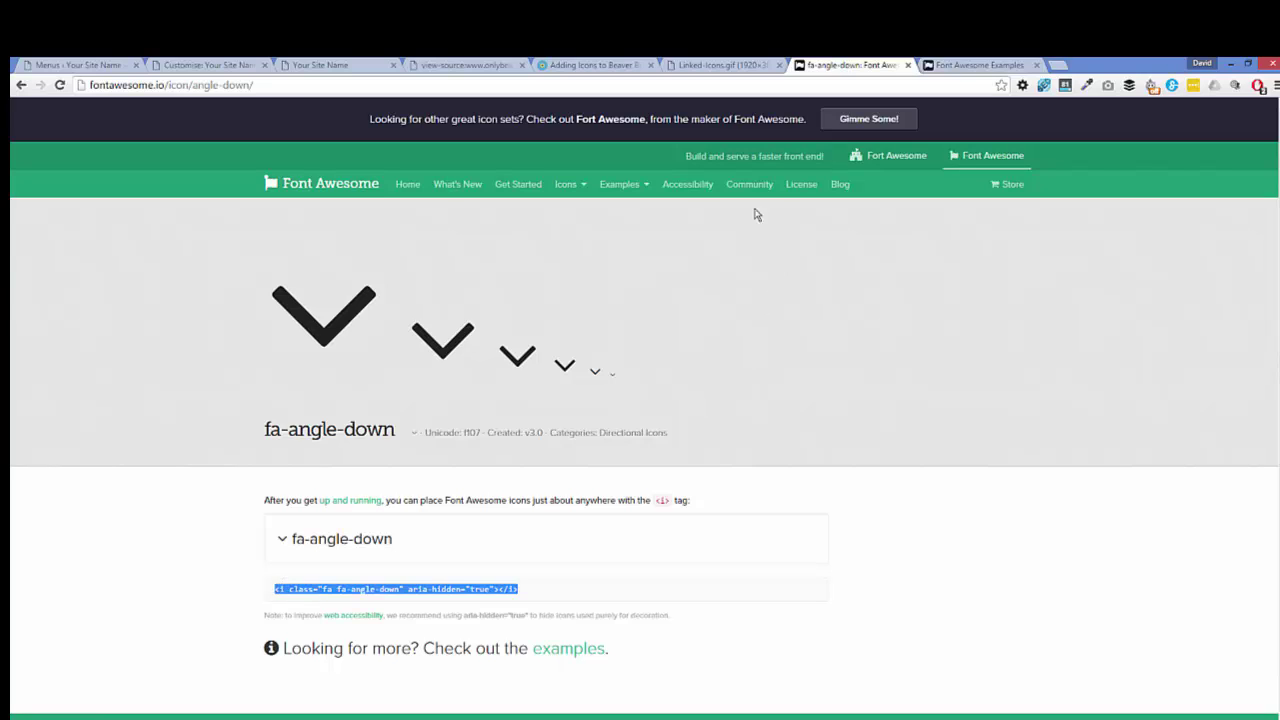
{"action": "left_click", "coordinate": [335, 65]}
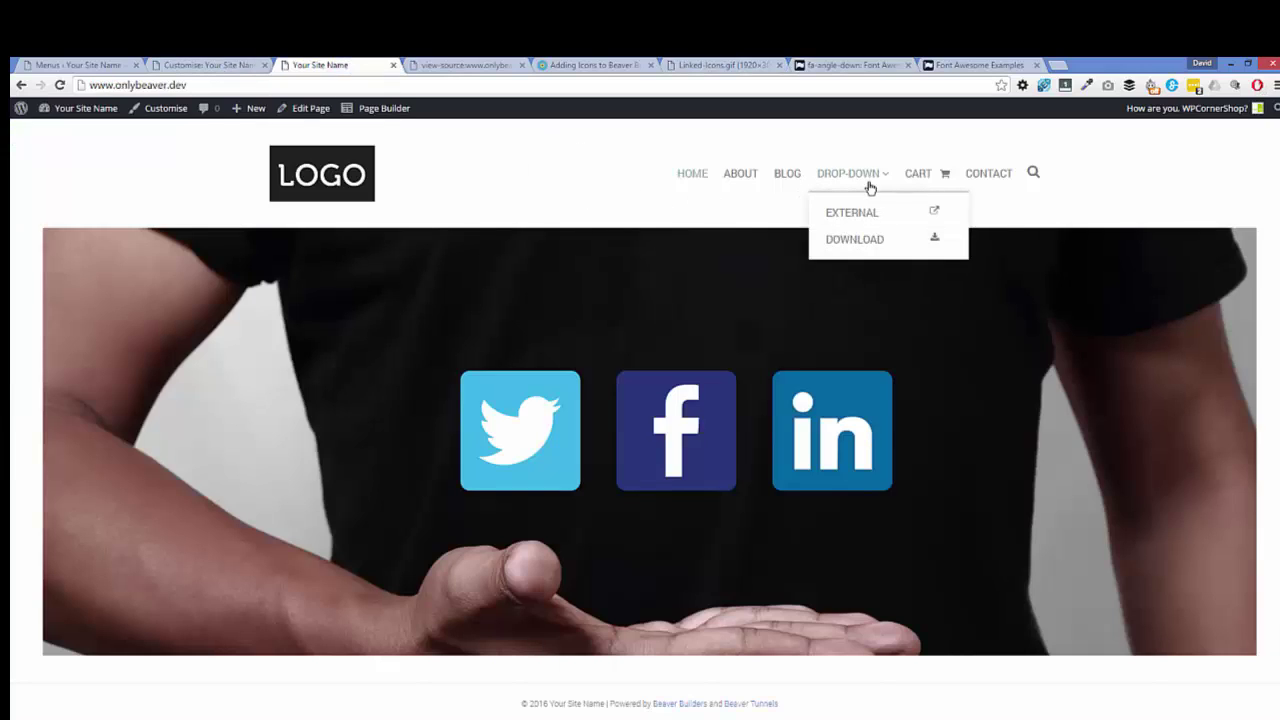
Close the customiser and page source tabs and return to the menu editor
{"action": "left_click", "coordinate": [214, 67]}
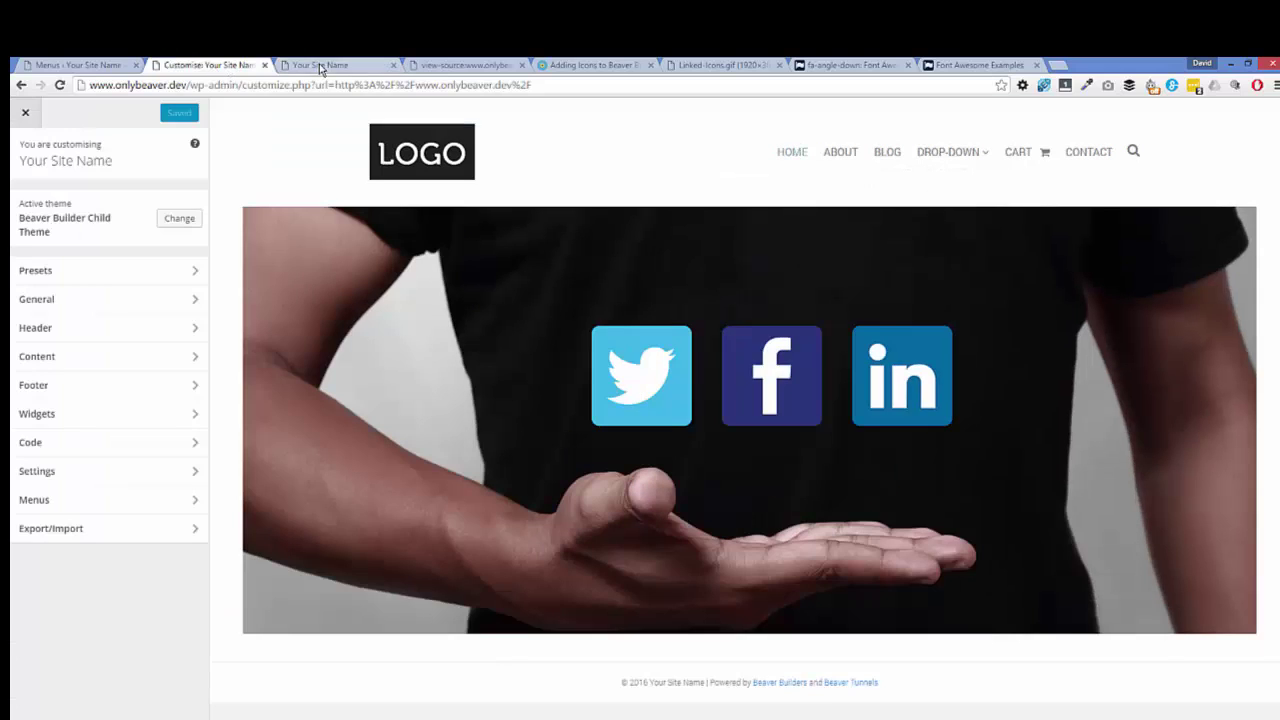
{"action": "left_click", "coordinate": [265, 65]}
{"action": "left_click", "coordinate": [310, 70]}
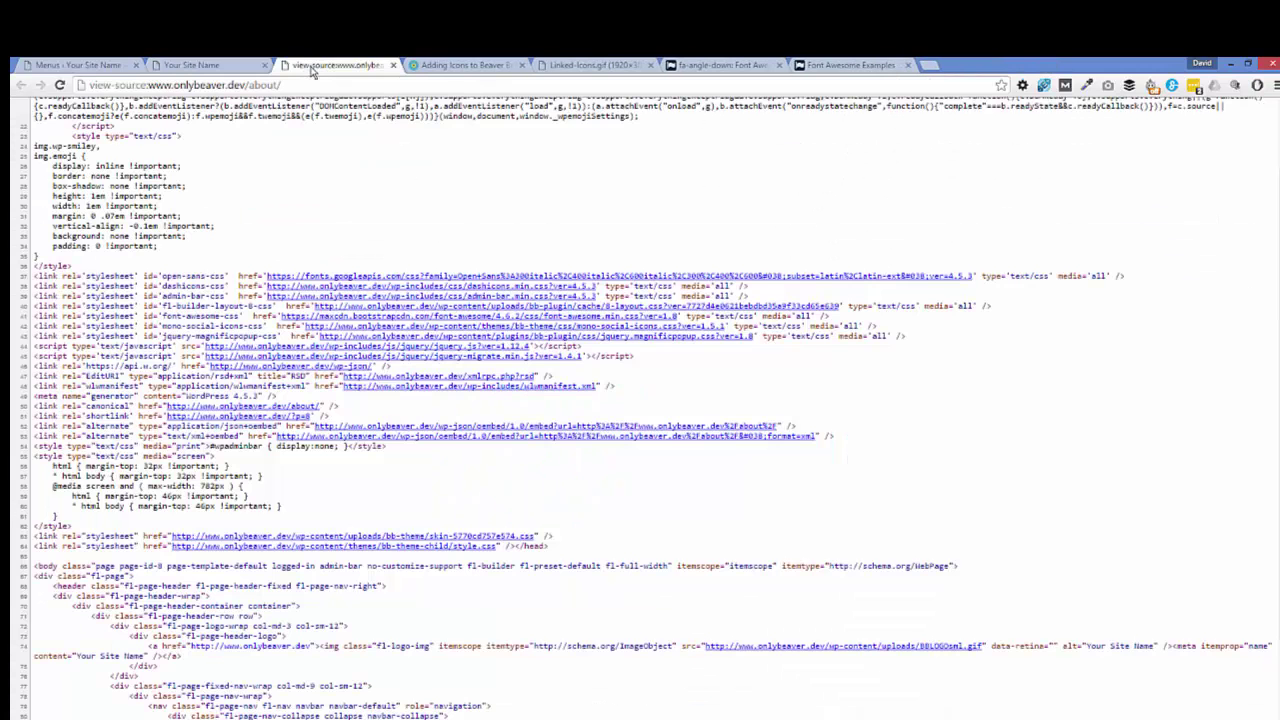
{"action": "left_click", "coordinate": [243, 65]}
{"action": "left_click", "coordinate": [312, 65]}
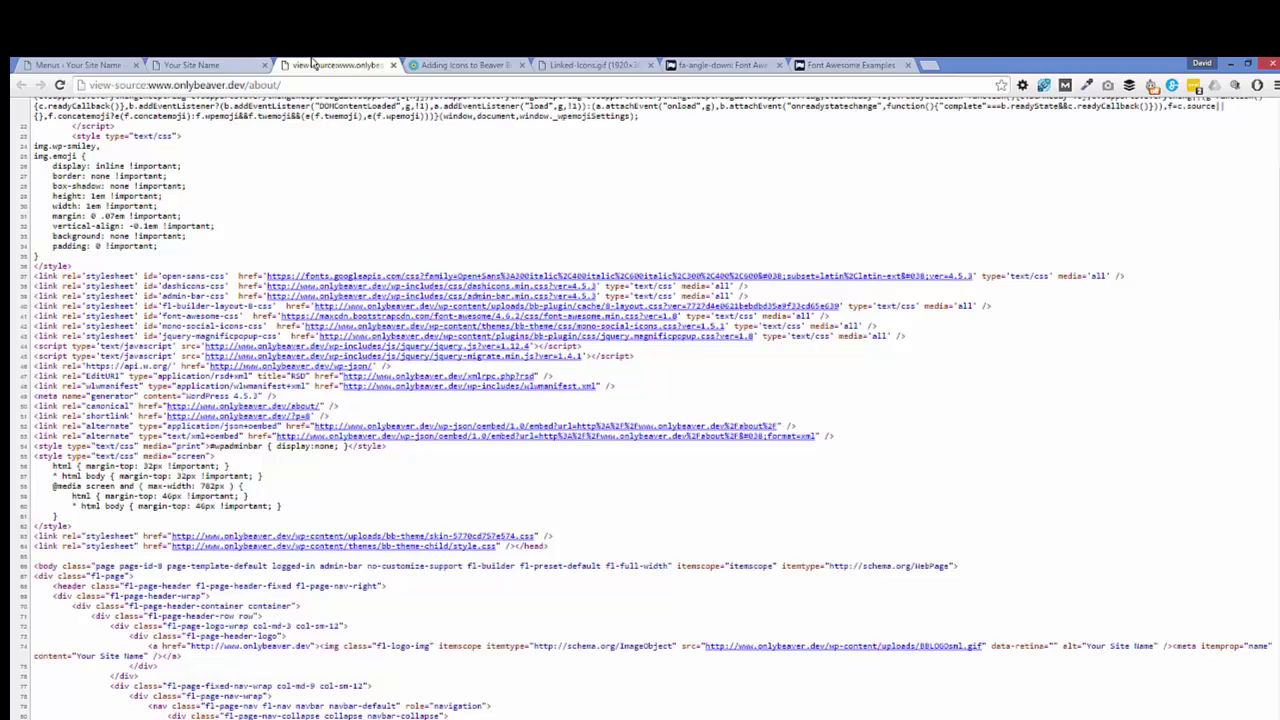
{"action": "left_click", "coordinate": [393, 65]}
{"action": "left_click", "coordinate": [200, 65]}
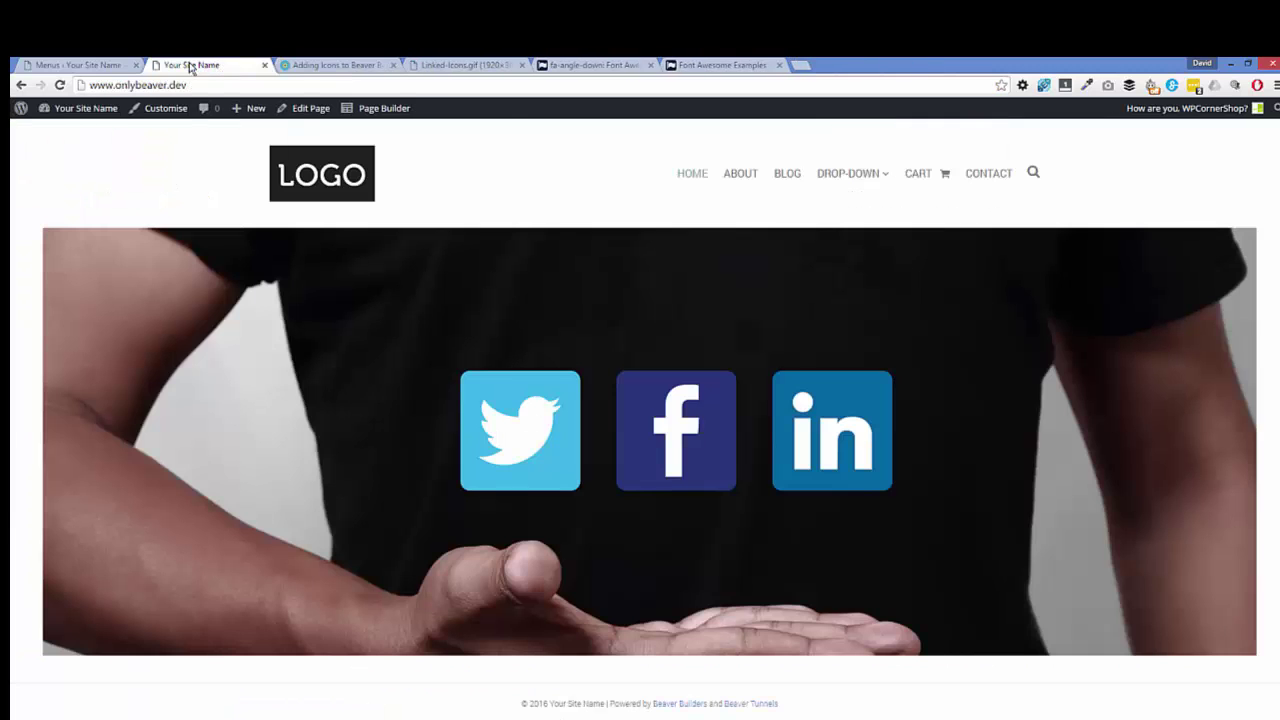
{"action": "left_click", "coordinate": [80, 65]}
Paste the fa-angle-down code into Home's navigation label, save the menu, and preview at narrow width
{"action": "left_click", "coordinate": [426, 307]}
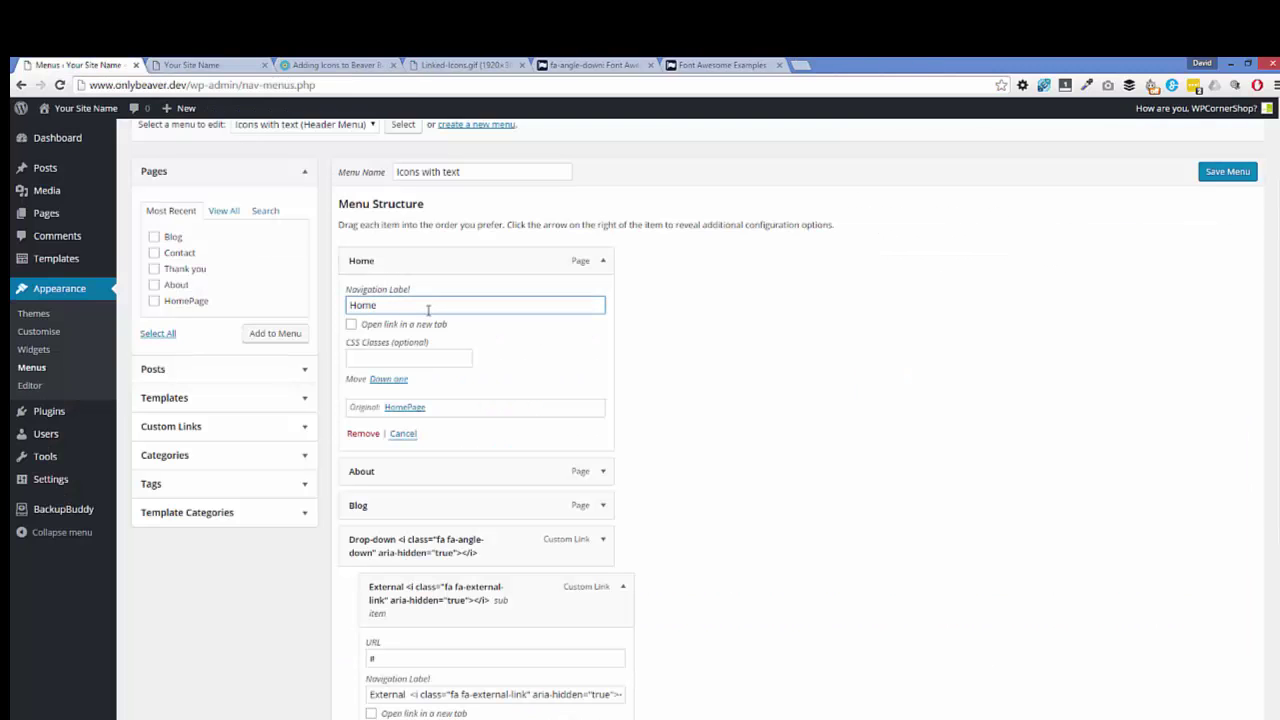
{"action": "key", "text": "ctrl+v"}
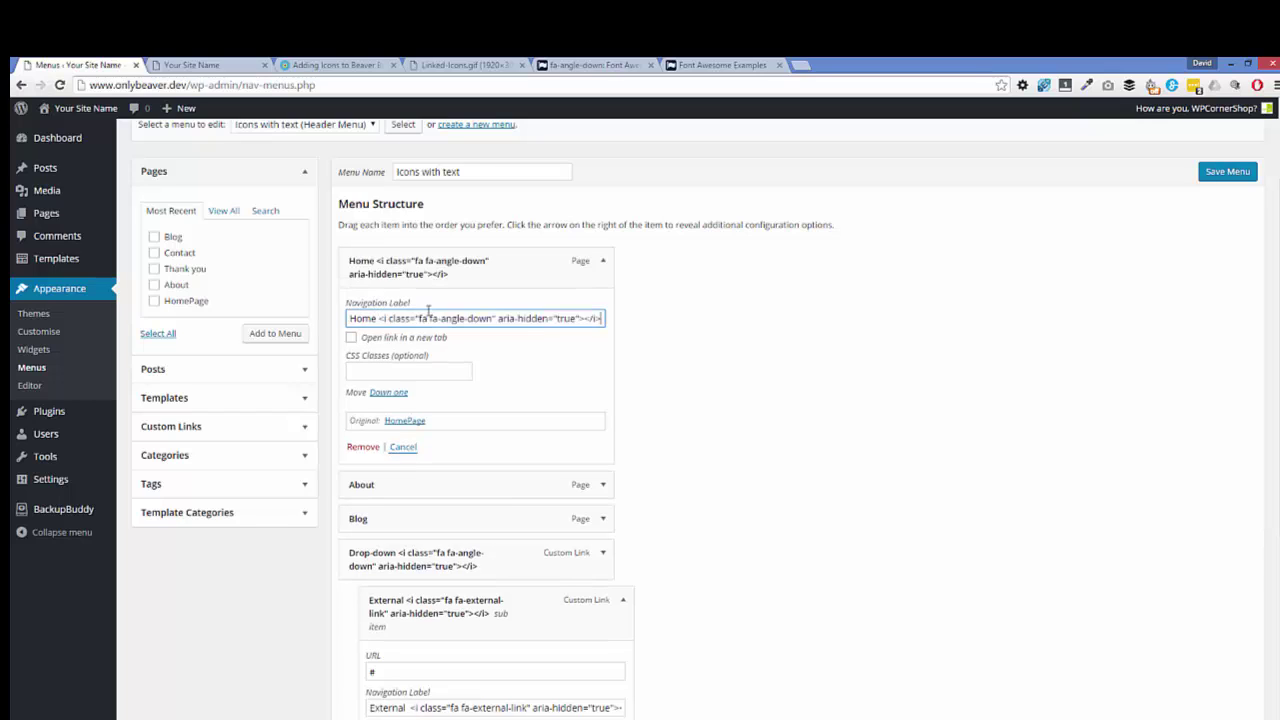
{"action": "left_click", "coordinate": [732, 358]}
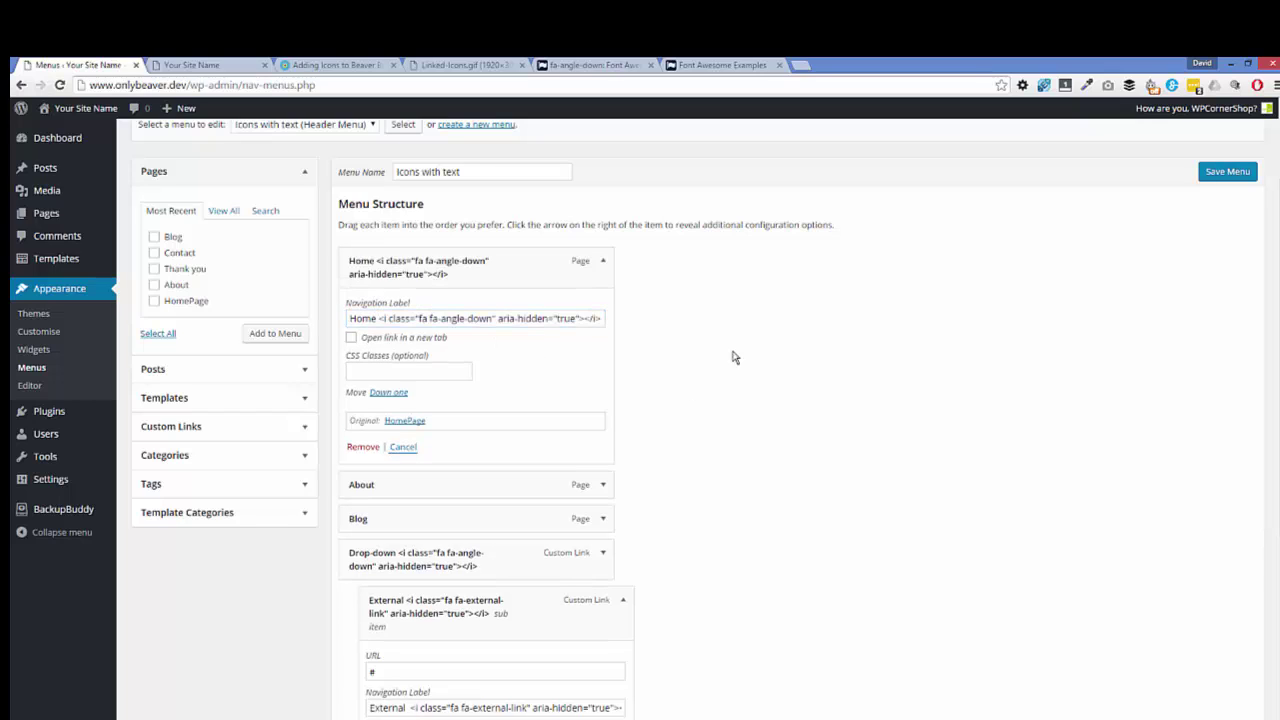
{"action": "left_click", "coordinate": [1218, 174]}
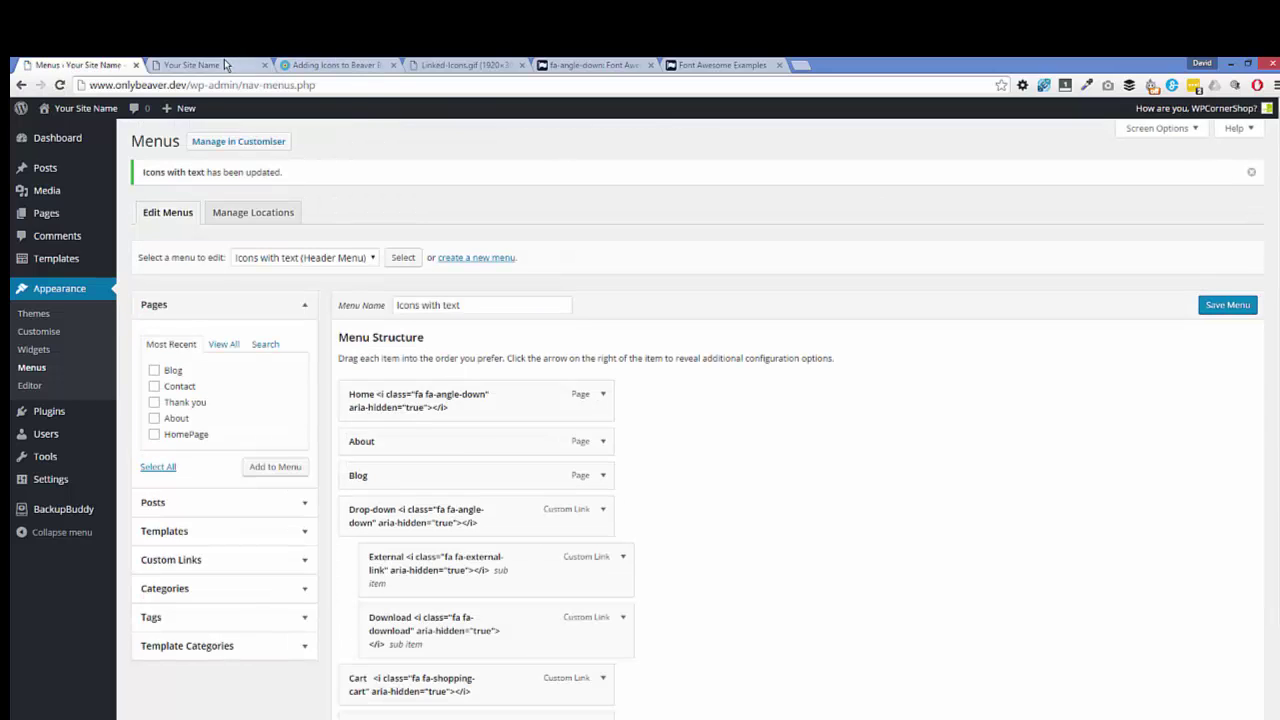
{"action": "left_click", "coordinate": [224, 60]}
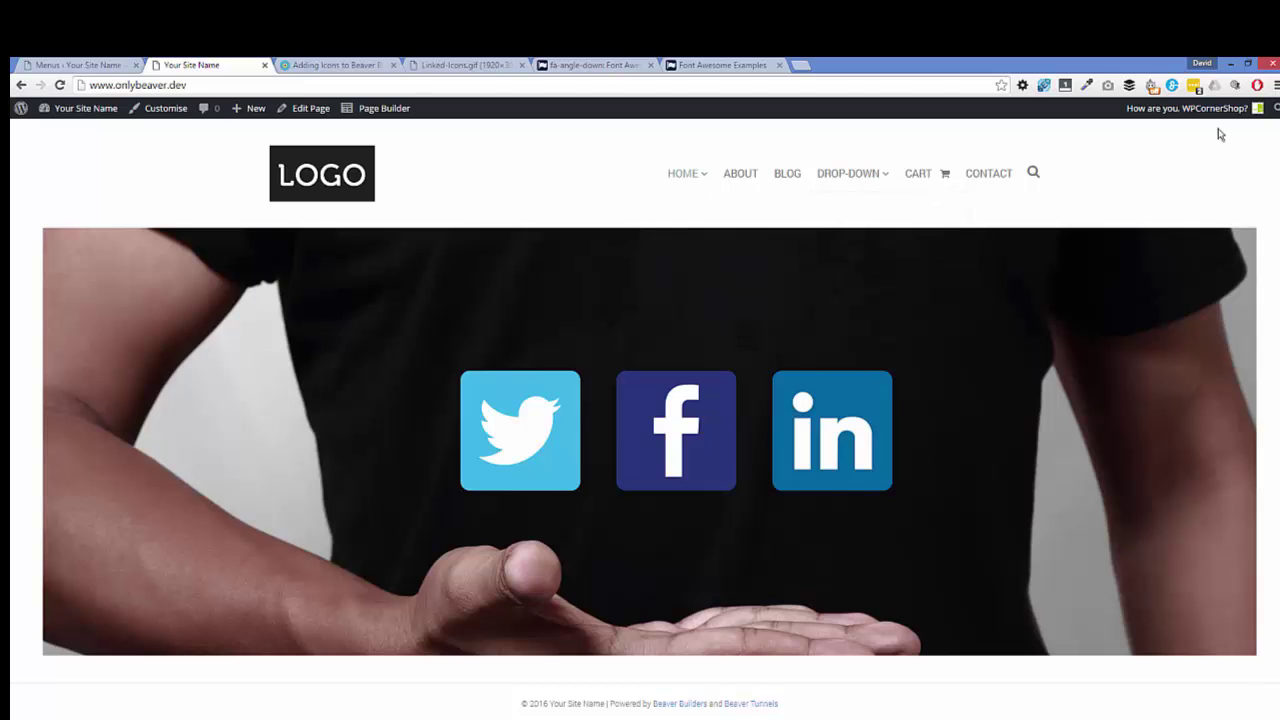
{"action": "left_click", "coordinate": [1248, 65]}
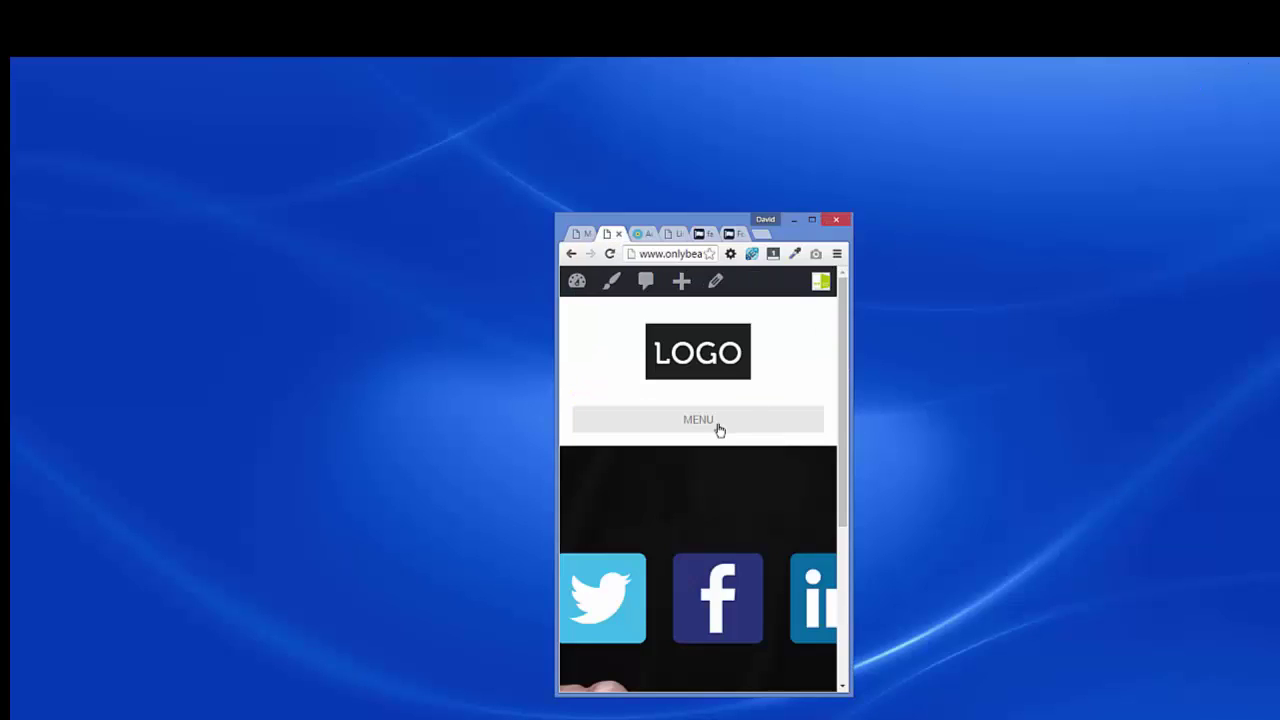
On the narrow live site, expand MENU and Drop-down to reveal External and Download, then maximize the browser
{"action": "left_click_drag", "start_coordinate": [781, 232], "coordinate": [711, 182]}
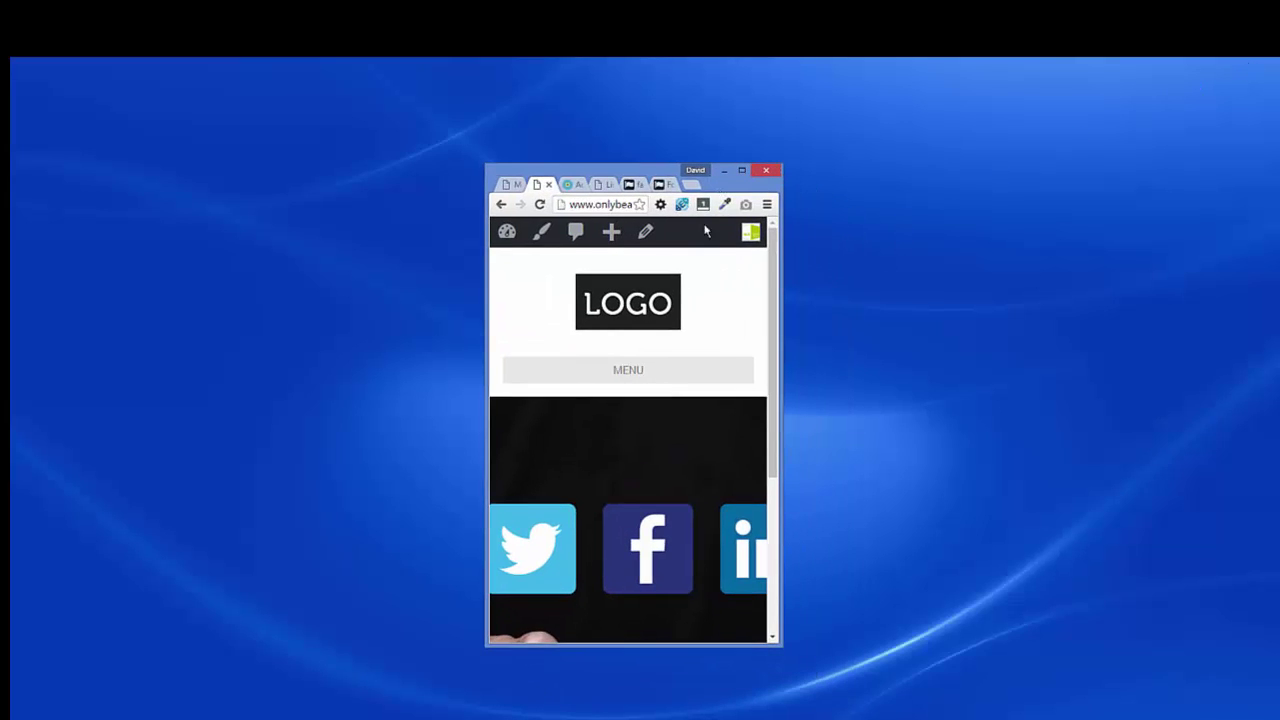
{"action": "left_click", "coordinate": [641, 372]}
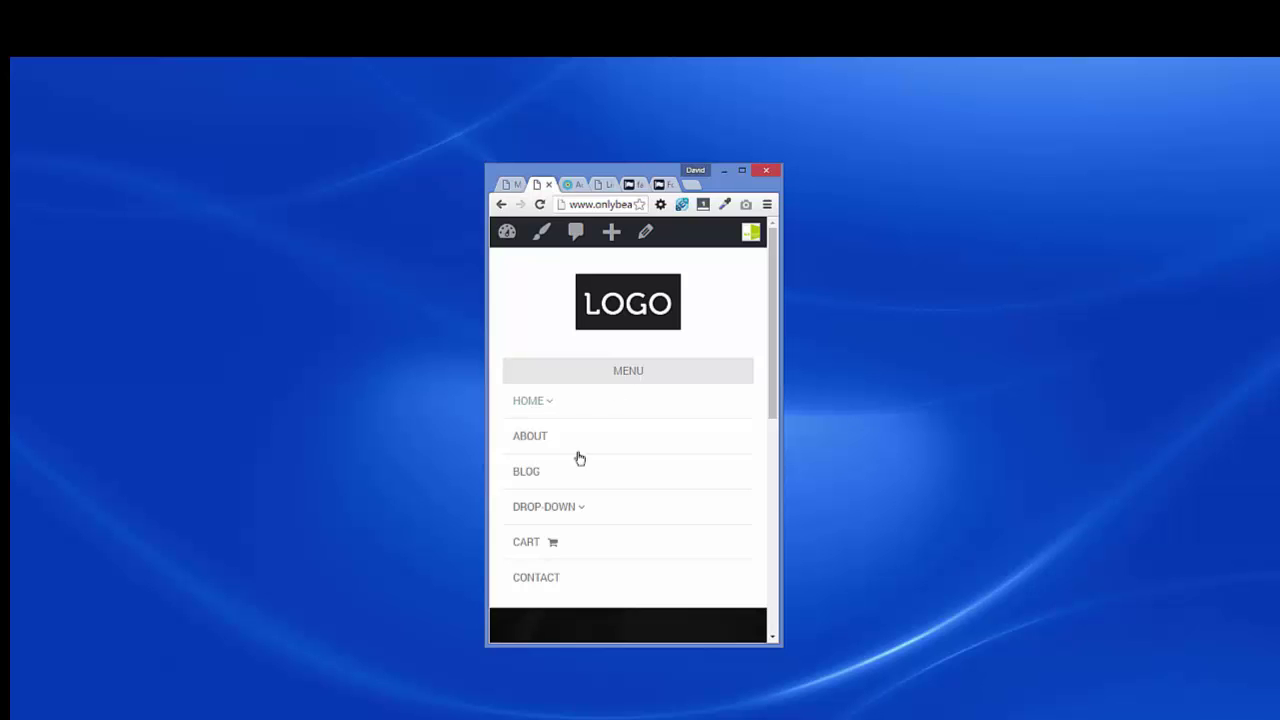
{"action": "left_click", "coordinate": [557, 510]}
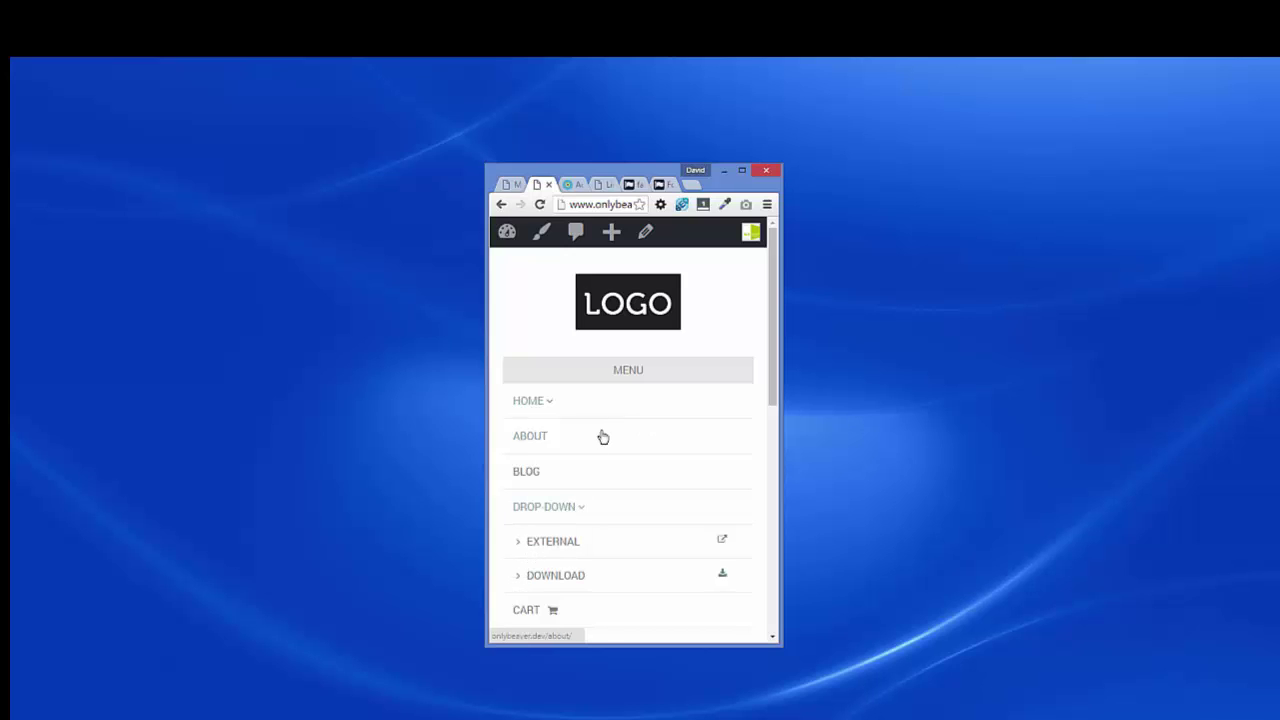
{"action": "left_click", "coordinate": [741, 175]}
{"action": "mouse_move", "coordinate": [855, 190]}
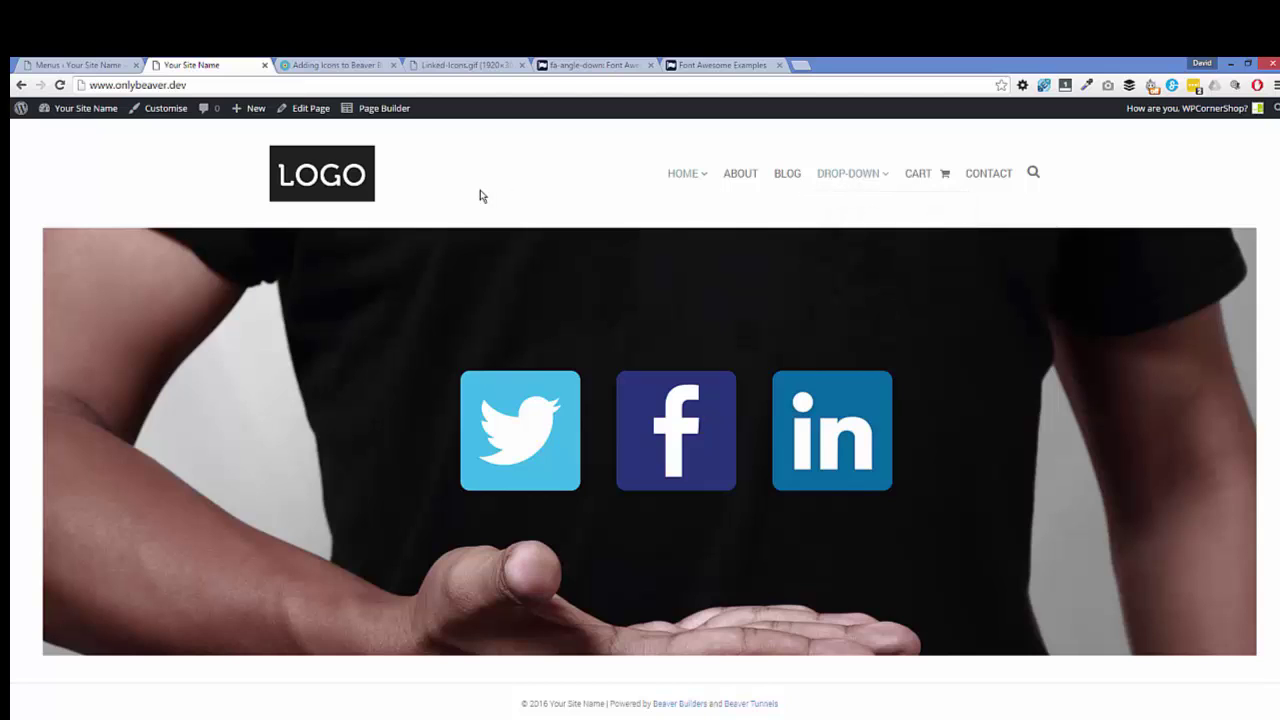
Paste a non-breaking space (&nbsp;) after Home in its Navigation Label and save the menu
{"action": "left_click", "coordinate": [95, 65]}
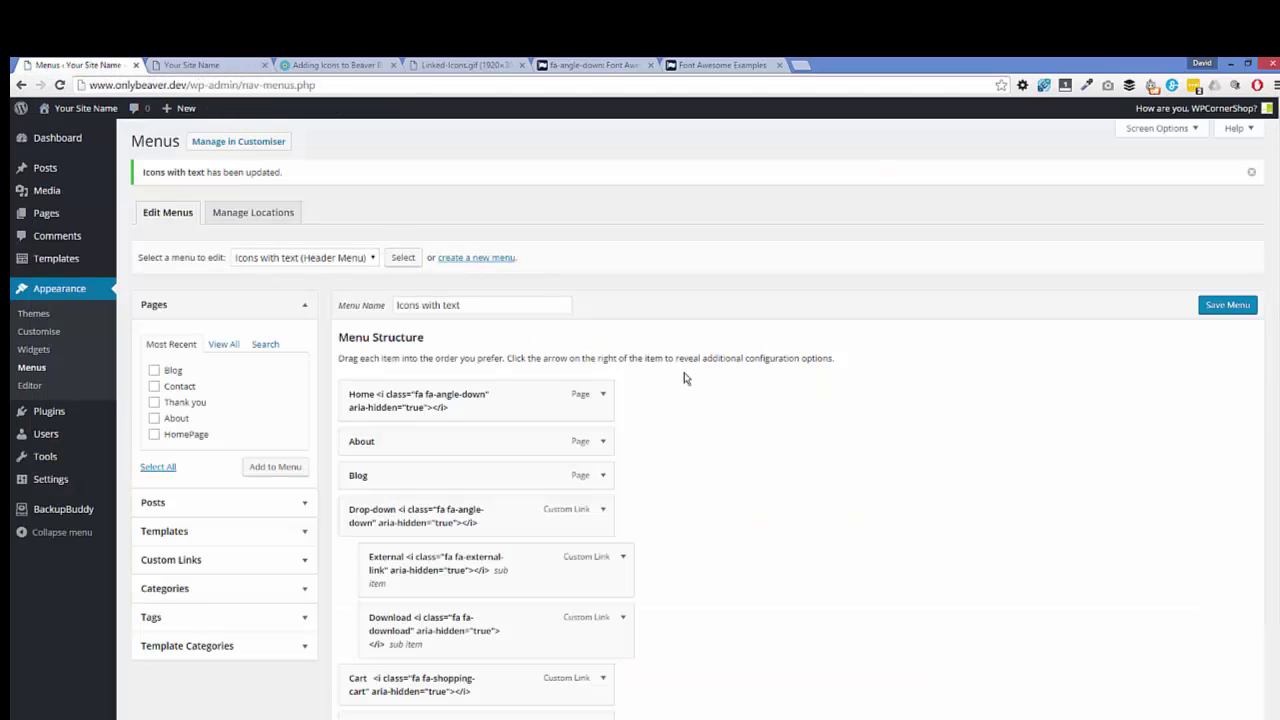
{"action": "scroll", "coordinate": [665, 489], "scroll_direction": "down", "scroll_amount": 2}
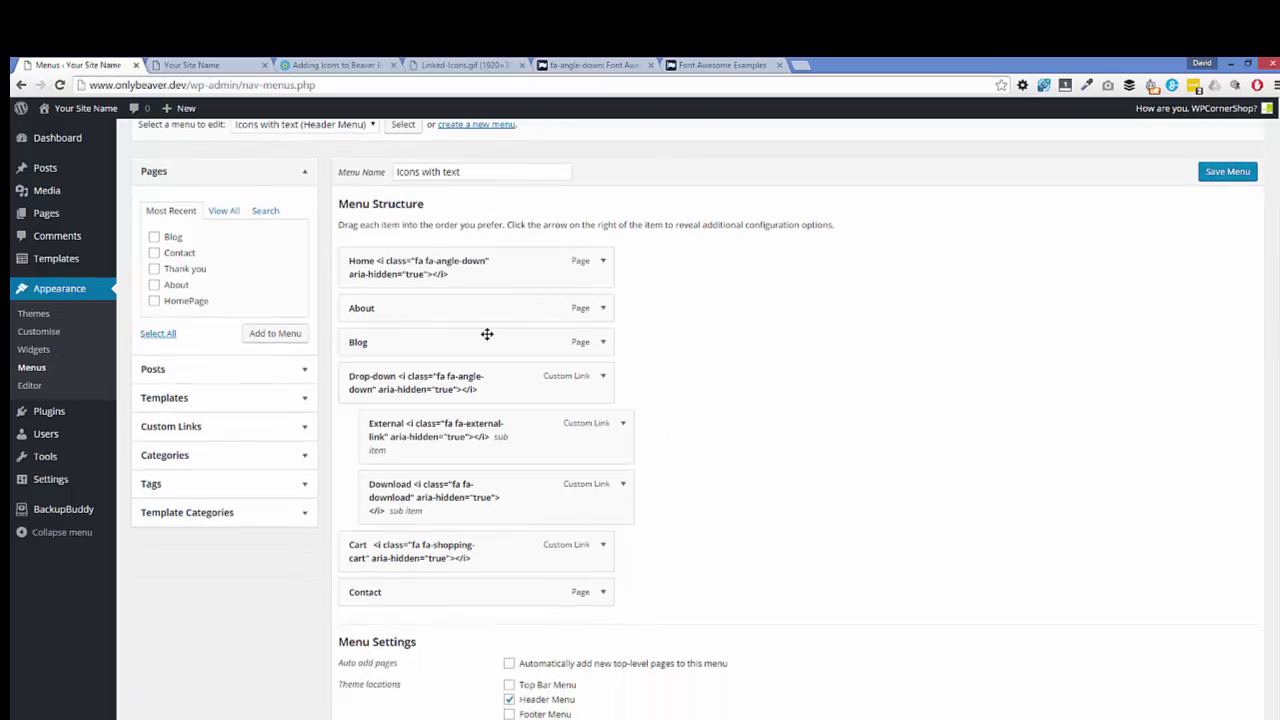
{"action": "left_click", "coordinate": [603, 262]}
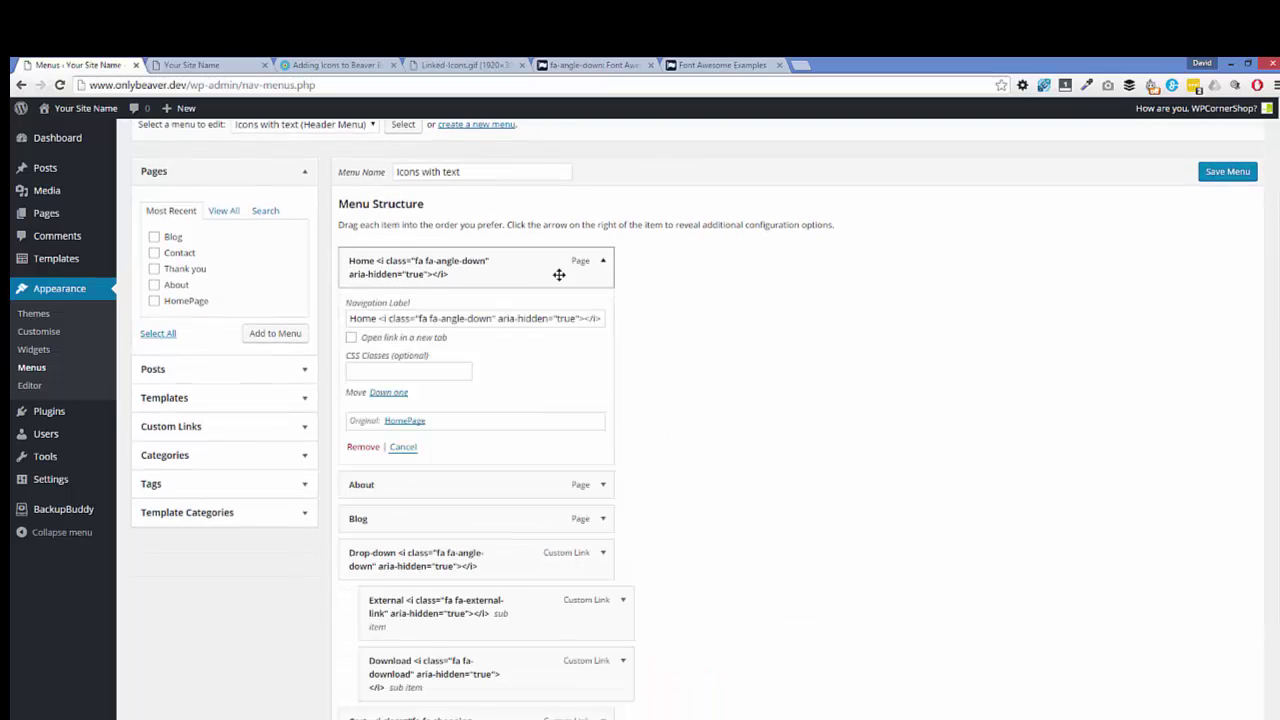
{"action": "left_click", "coordinate": [375, 320]}
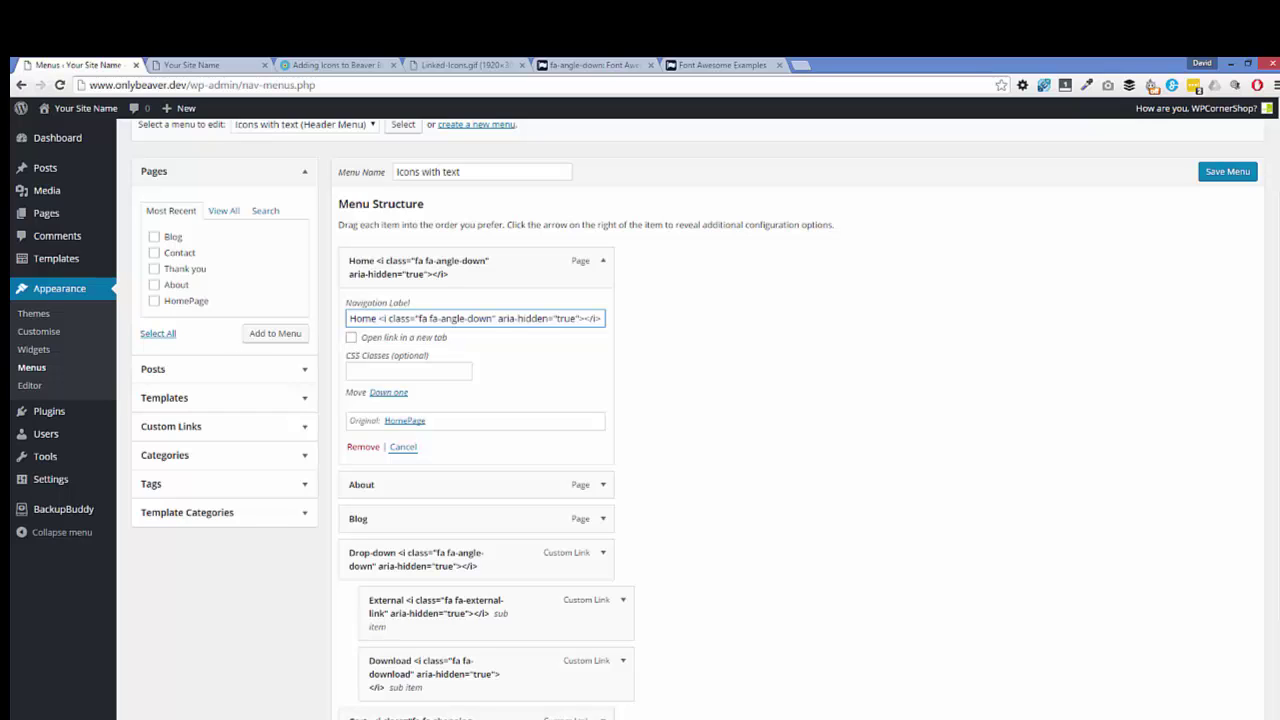
{"action": "key", "text": "alt+Tab"}
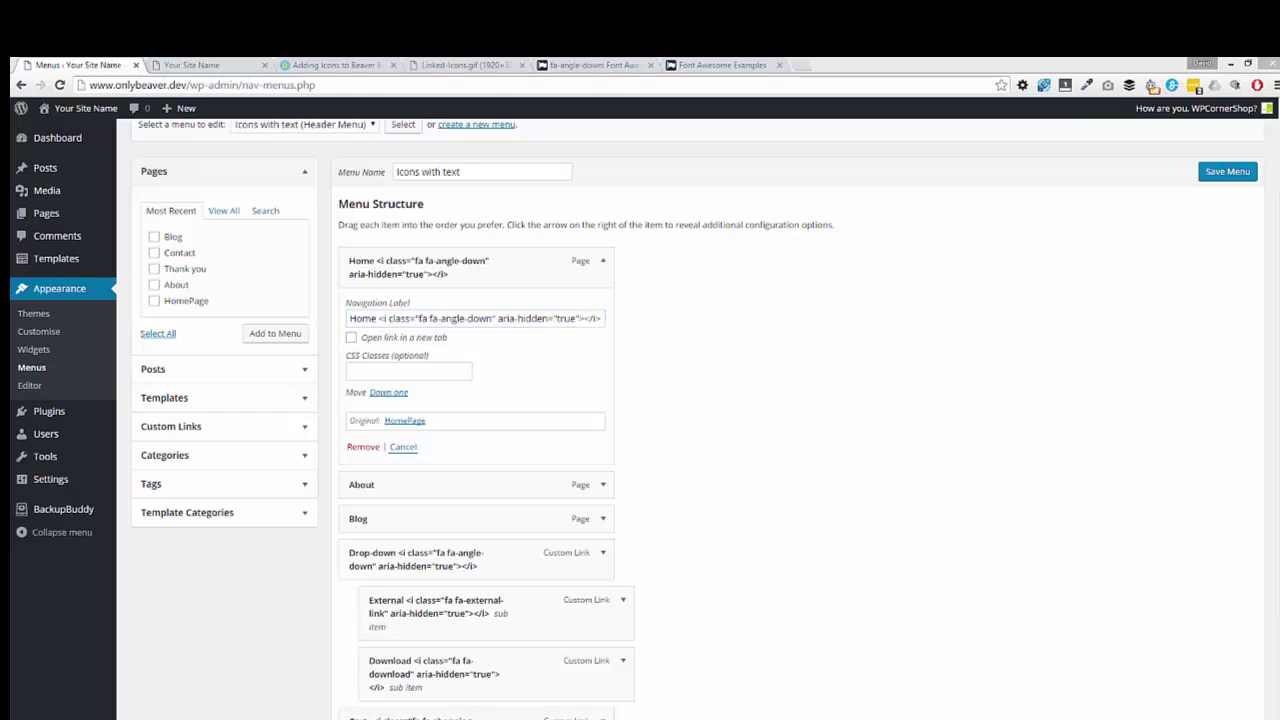
{"action": "key", "text": "alt+Tab"}
{"action": "type", "text": "&nbsp;"}
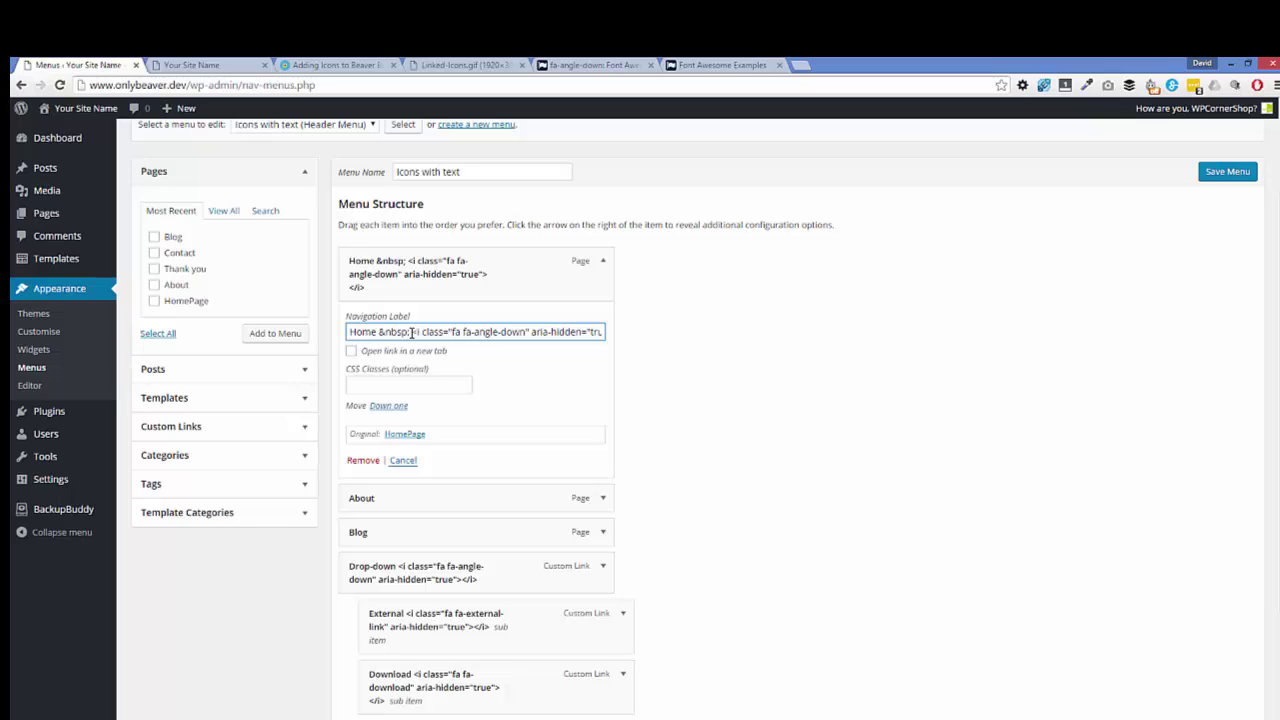
{"action": "left_click", "coordinate": [812, 340]}
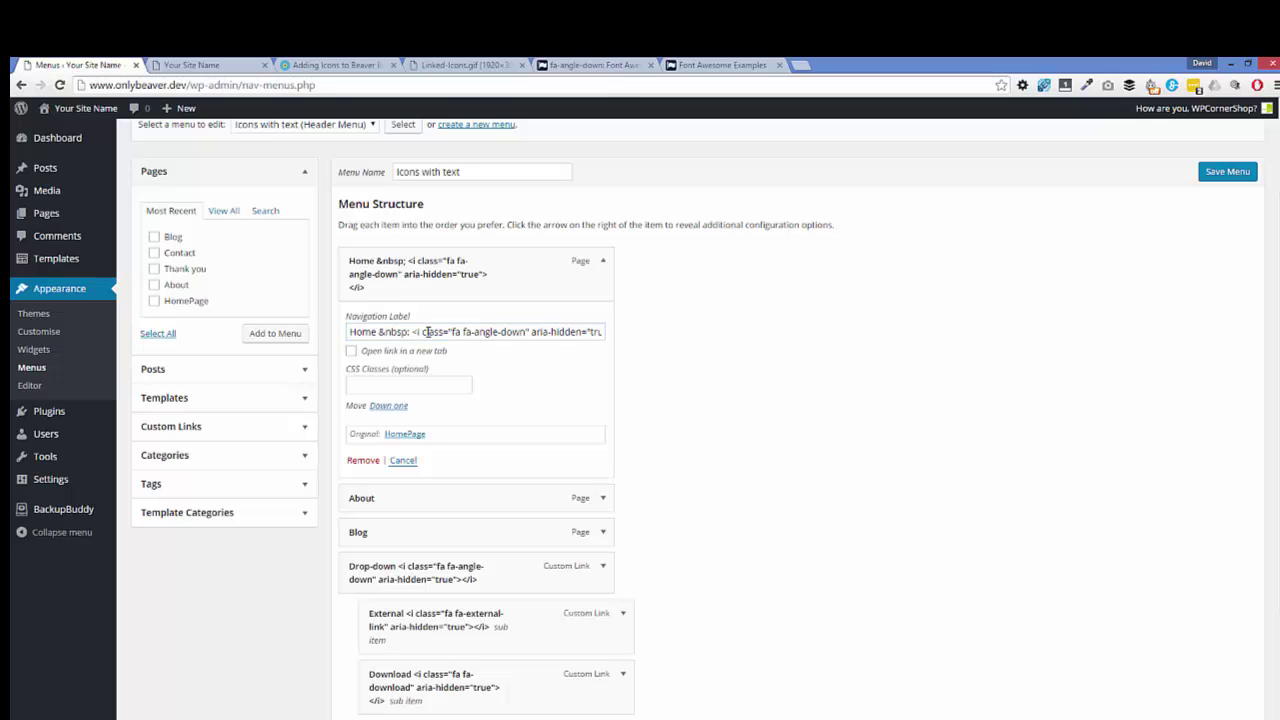
{"action": "left_click", "coordinate": [1226, 172]}
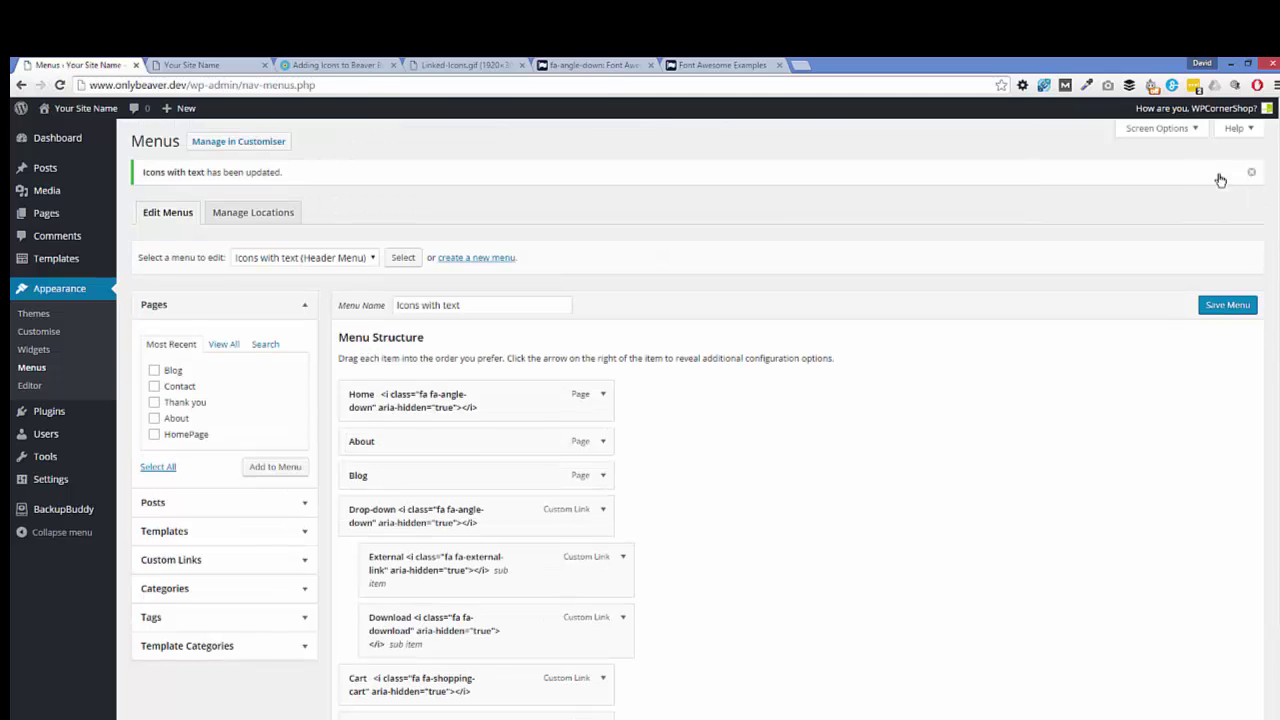
Check the Home label spacing on the live site, recheck the Home item, then view the front page
{"action": "left_click", "coordinate": [195, 65]}
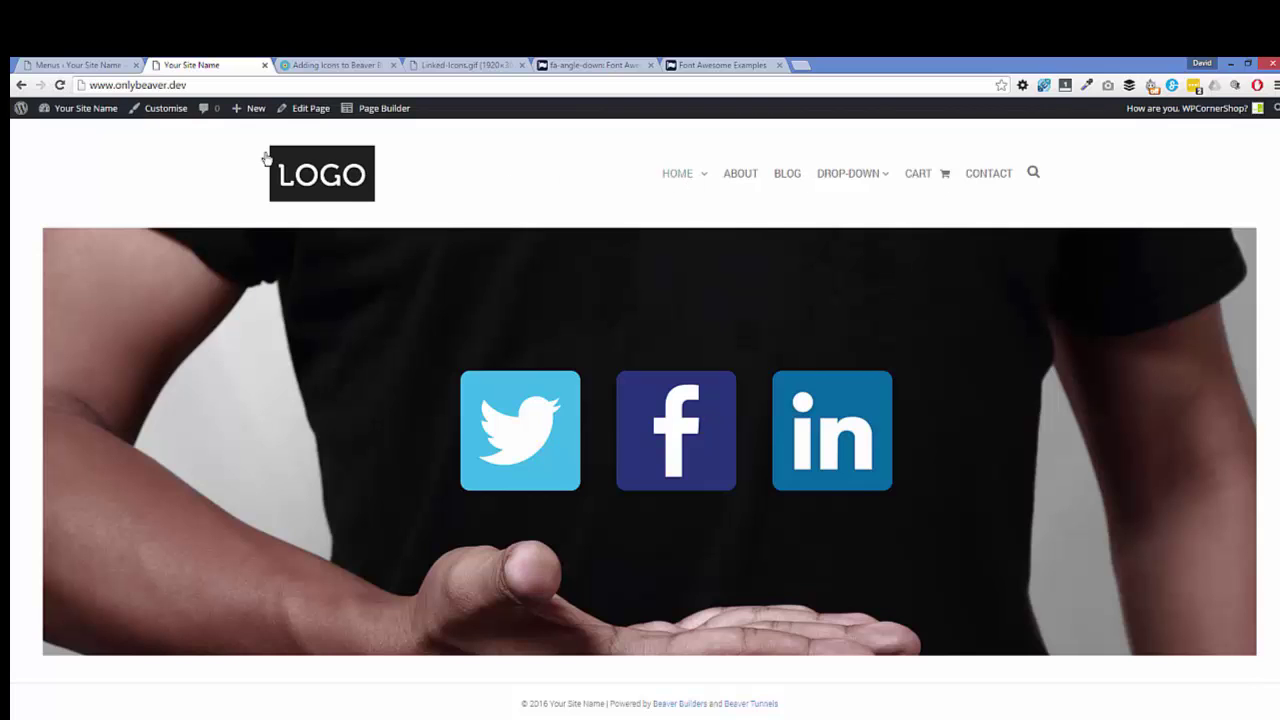
{"action": "left_click", "coordinate": [112, 66]}
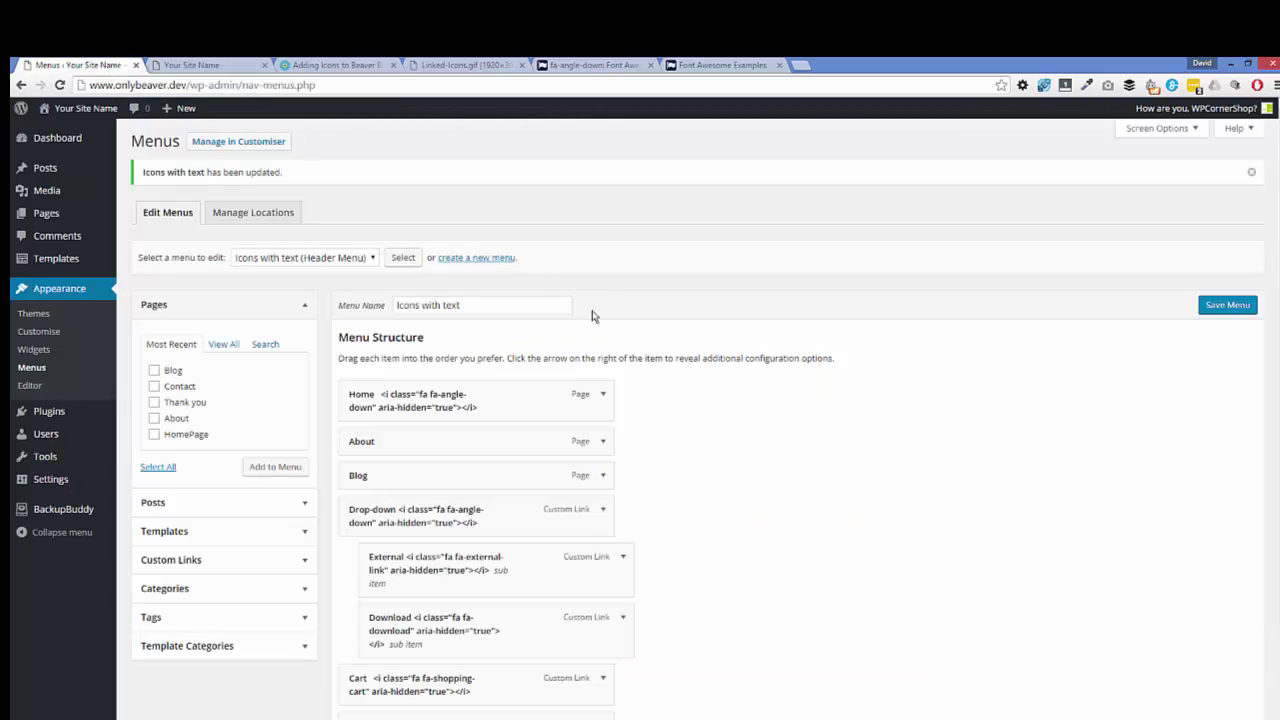
{"action": "left_click", "coordinate": [603, 397]}
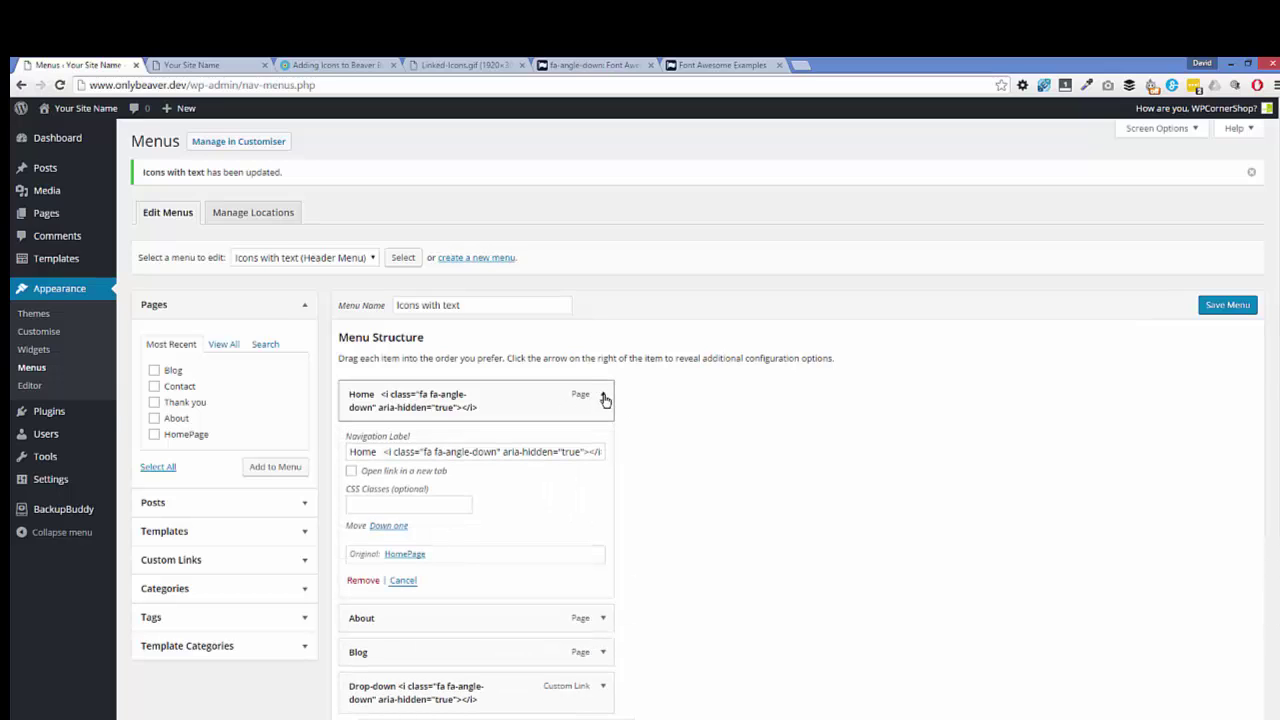
{"action": "left_click", "coordinate": [604, 398]}
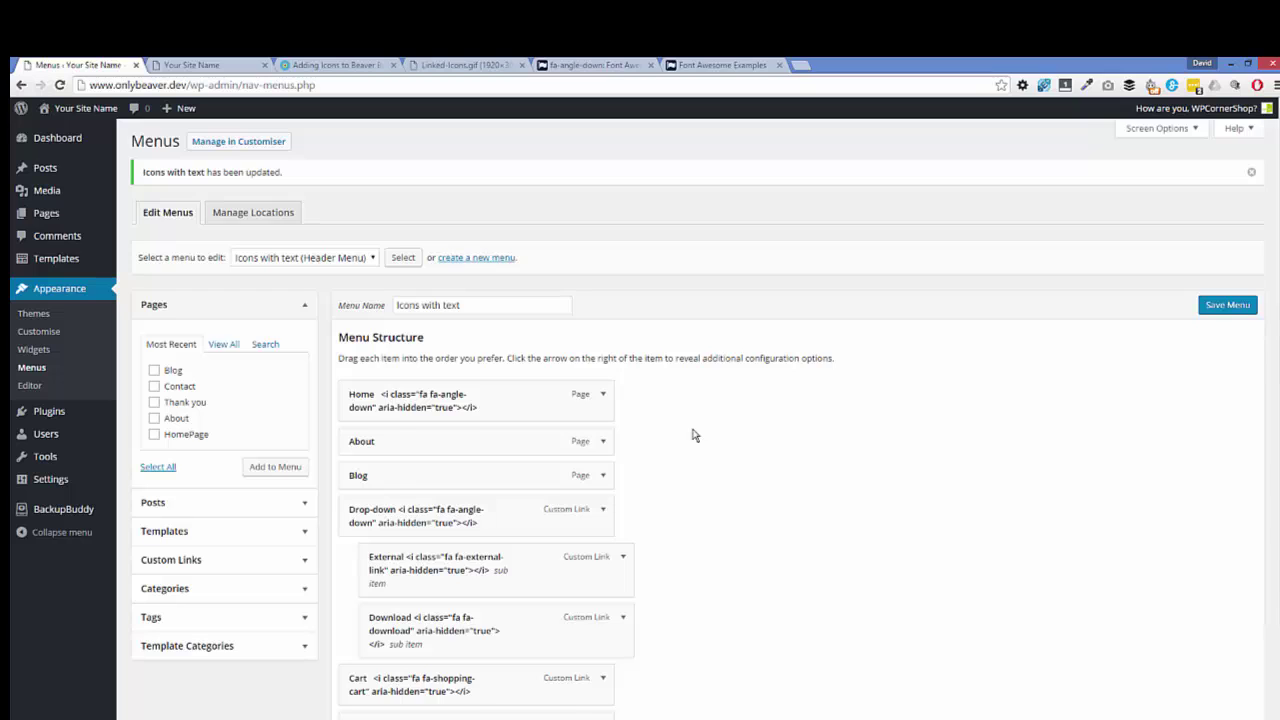
{"action": "scroll", "coordinate": [695, 435], "scroll_direction": "down", "scroll_amount": 2}
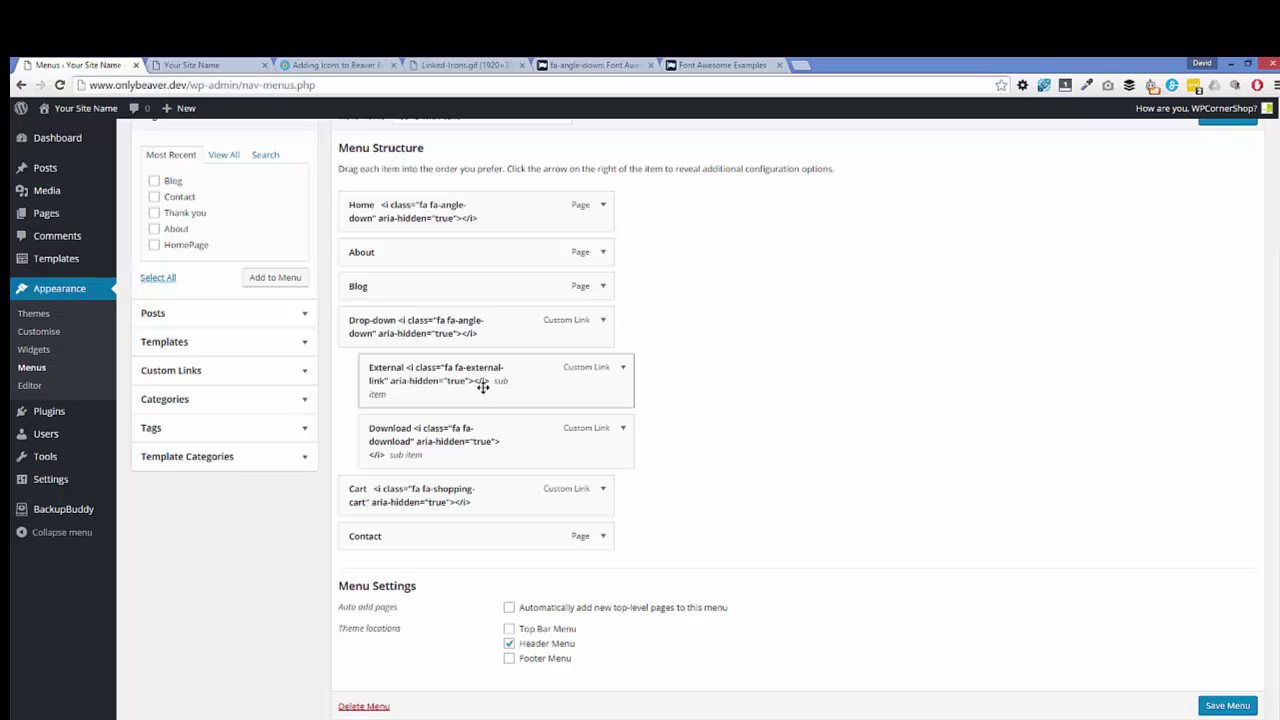
{"action": "left_click", "coordinate": [210, 66]}
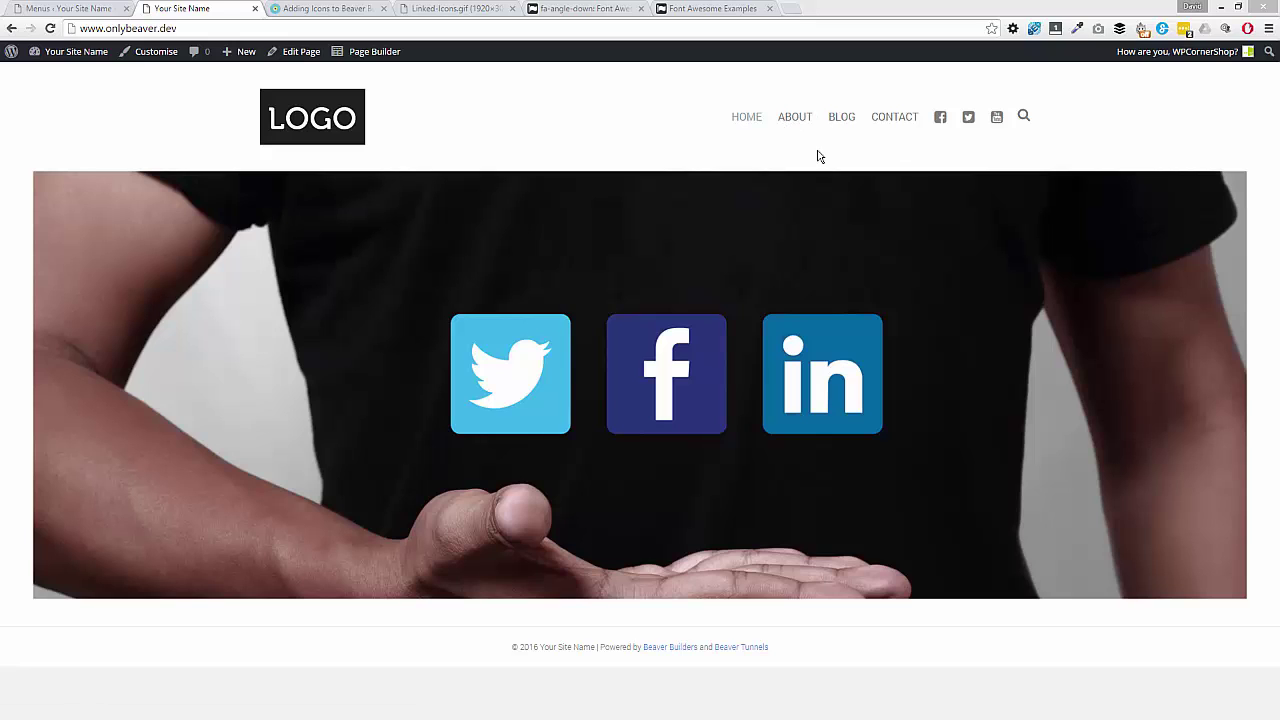
{"action": "left_click", "coordinate": [73, 11]}
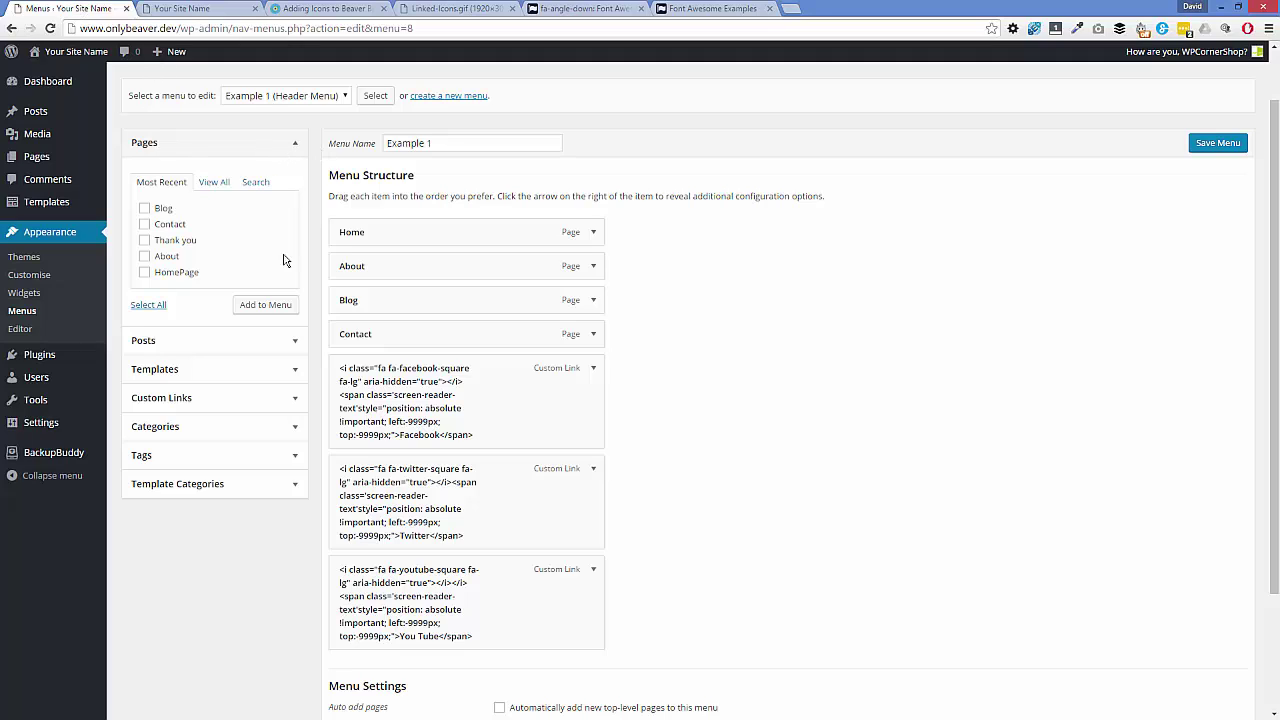
{"action": "left_click", "coordinate": [289, 401]}
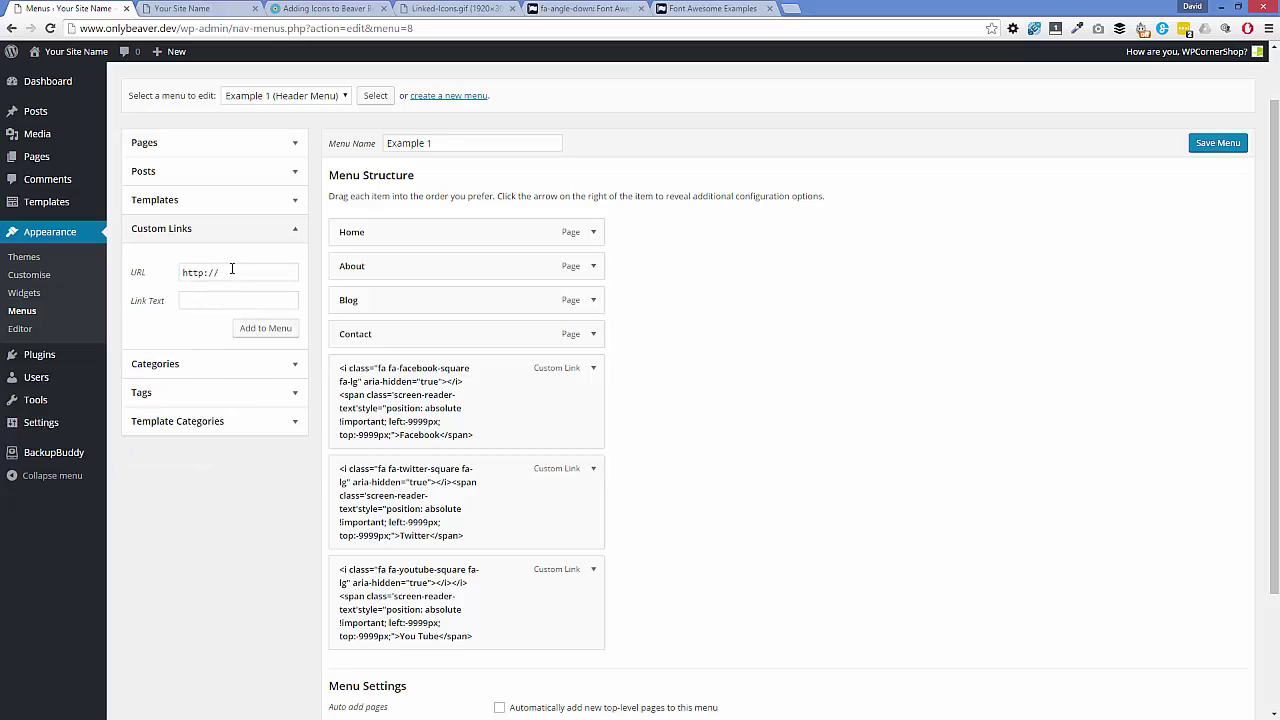
{"action": "left_click_drag", "start_coordinate": [228, 272], "coordinate": [159, 268]}
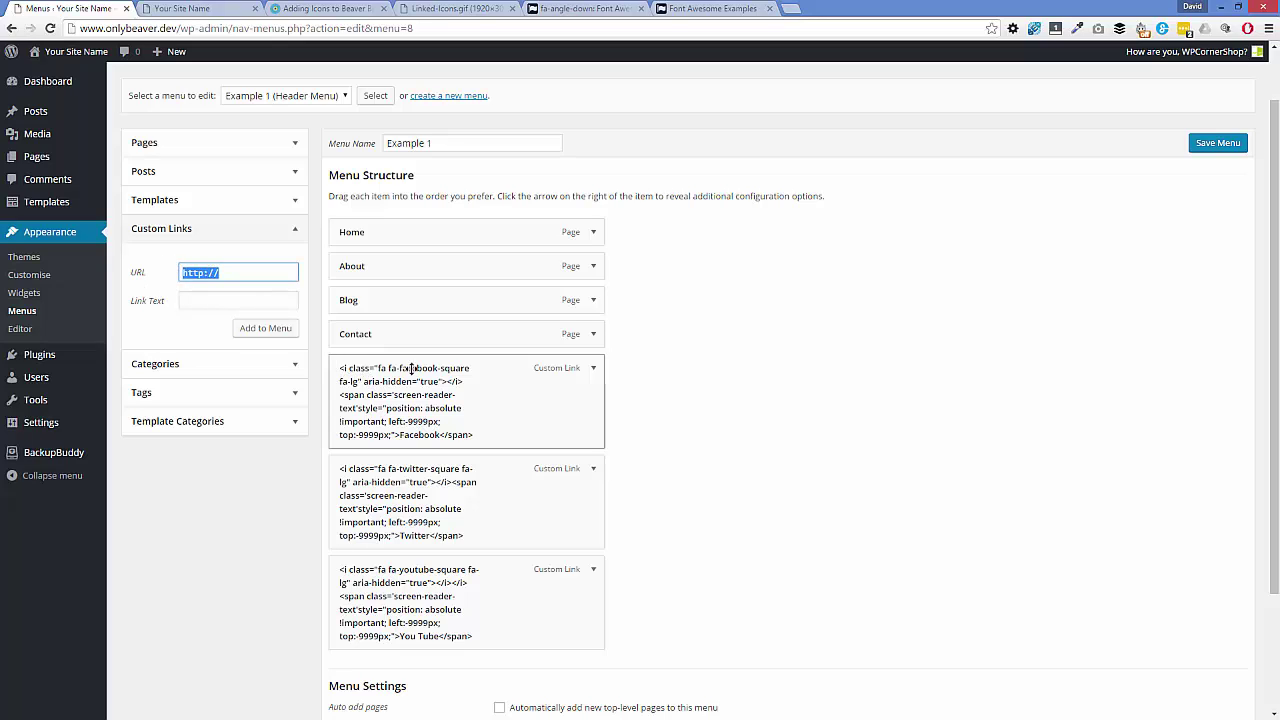
{"action": "left_click", "coordinate": [214, 334]}
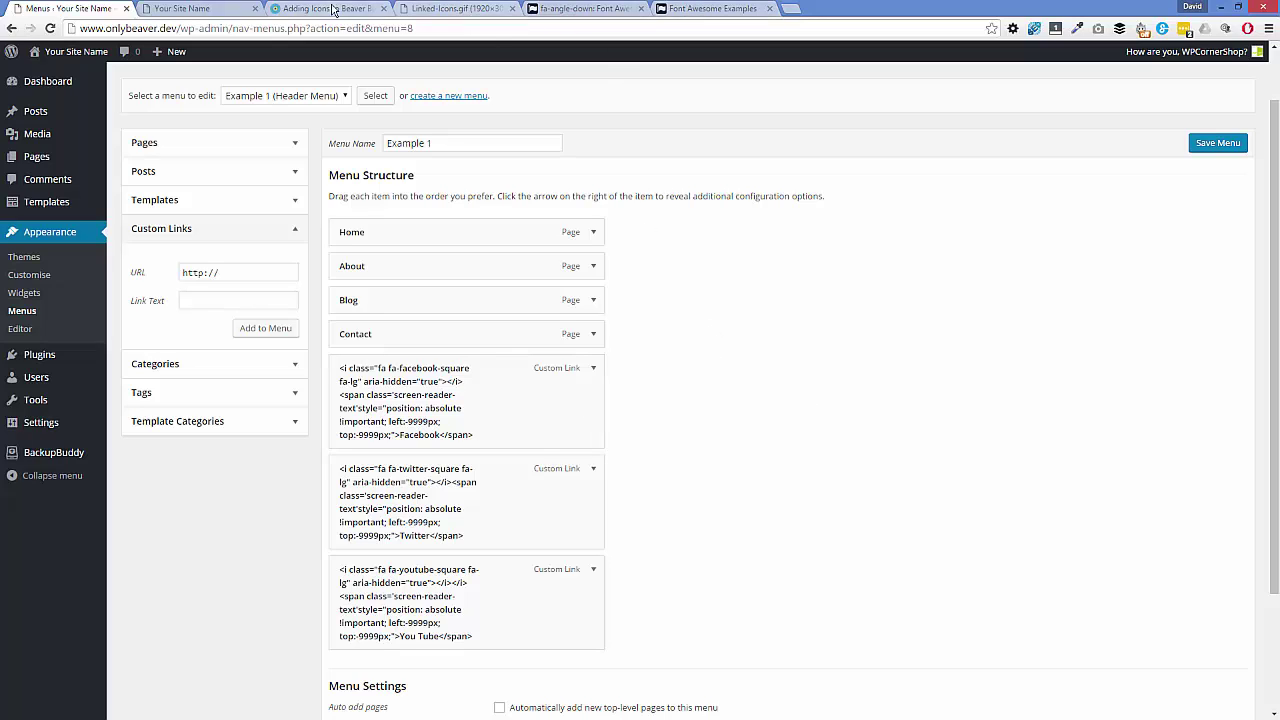
Scroll through the tutorial's Example 1 Facebook icon code, then go to the Font Awesome Examples page
{"action": "left_click", "coordinate": [333, 9]}
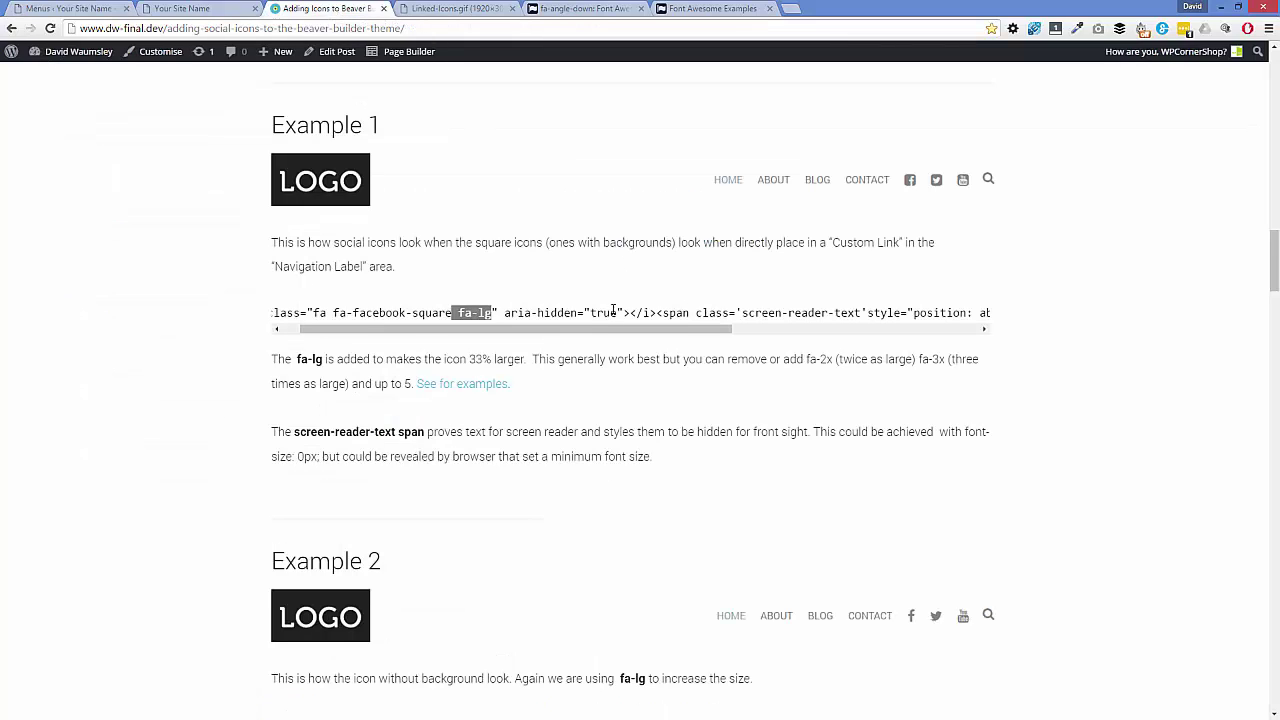
{"action": "left_click_drag", "start_coordinate": [613, 328], "coordinate": [628, 328]}
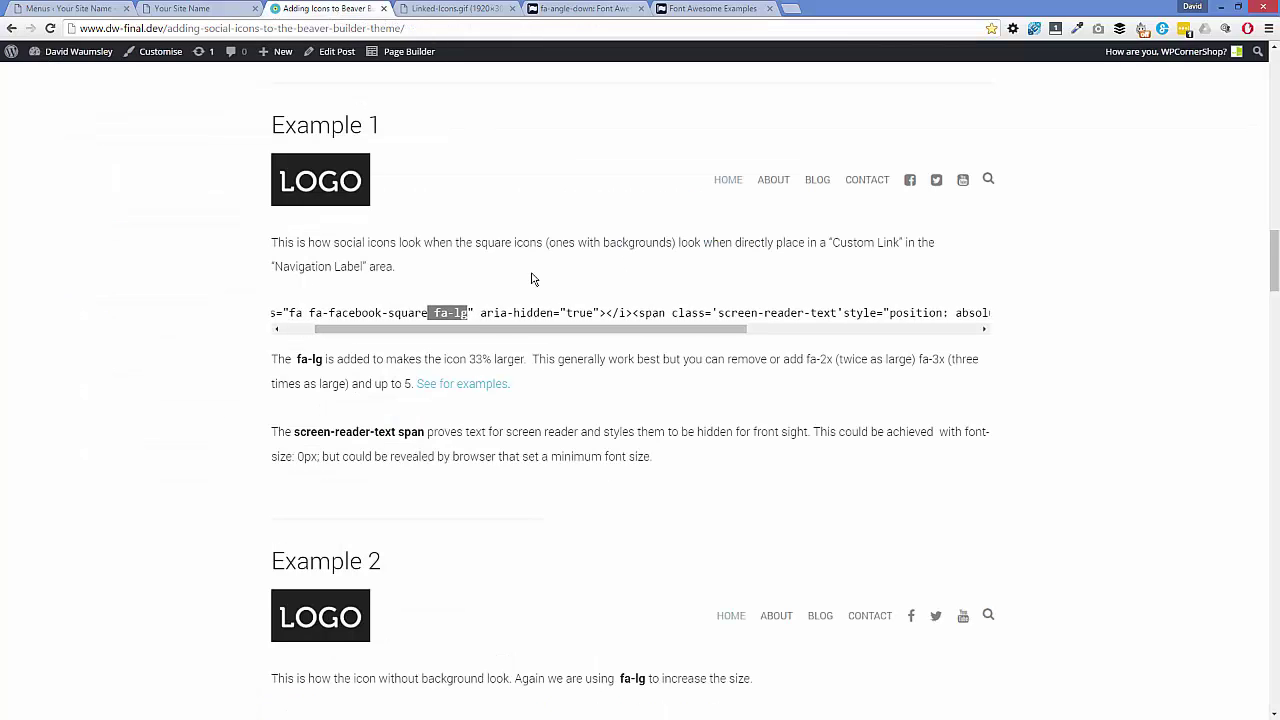
{"action": "left_click", "coordinate": [471, 318]}
{"action": "left_click_drag", "start_coordinate": [480, 329], "coordinate": [423, 329]}
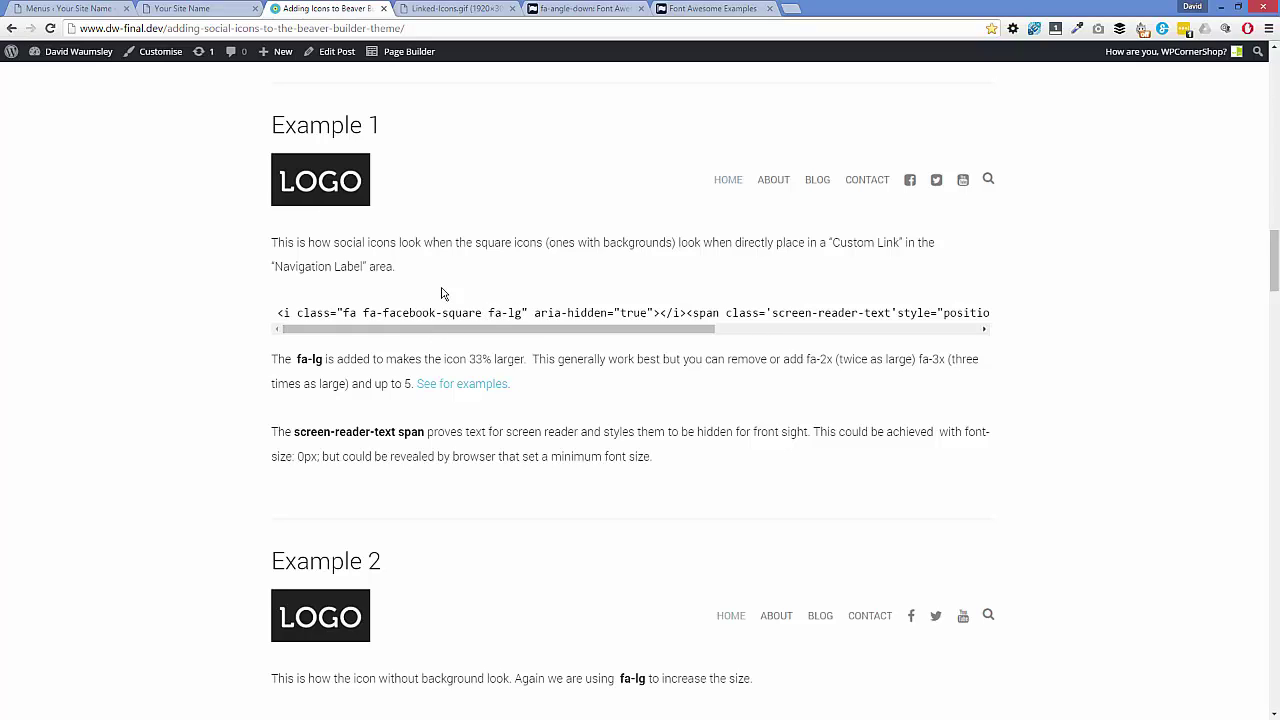
{"action": "left_click", "coordinate": [695, 8]}
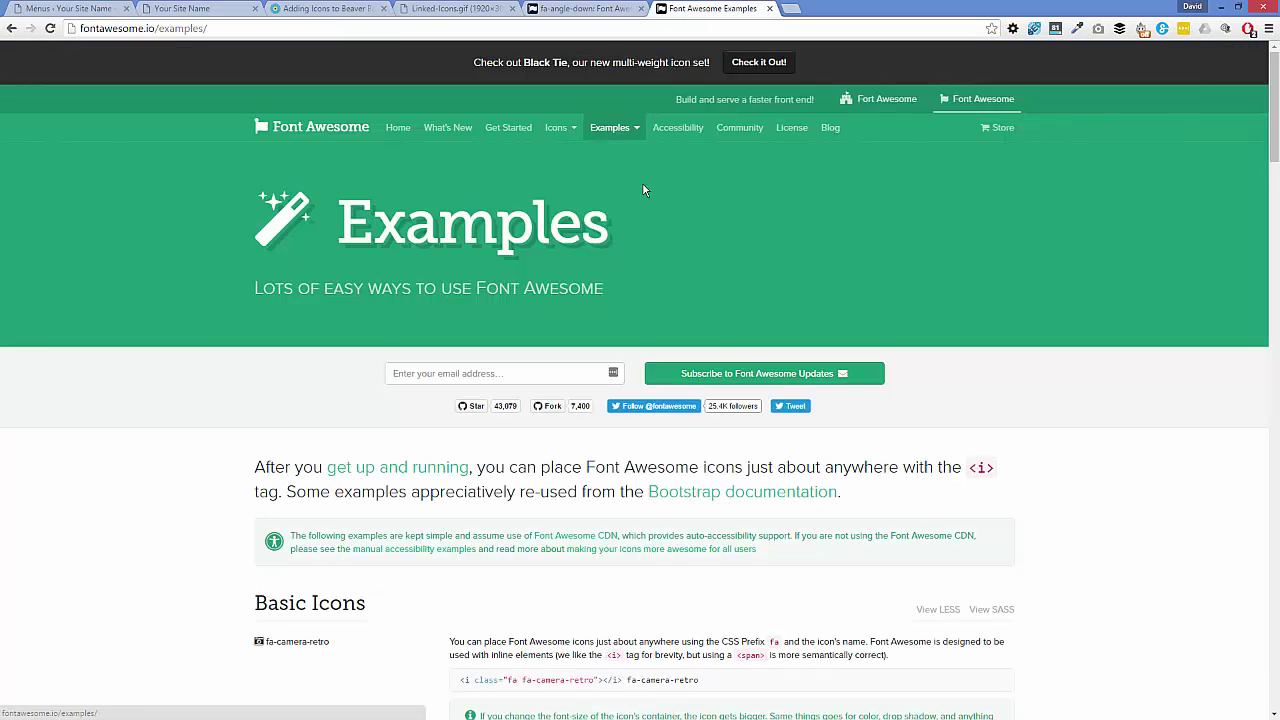
Highlight the fa-lg and fa-2x size classes in Font Awesome's Larger Icons example, then return to the homepage
{"action": "scroll", "coordinate": [868, 395], "scroll_direction": "down", "scroll_amount": 4}
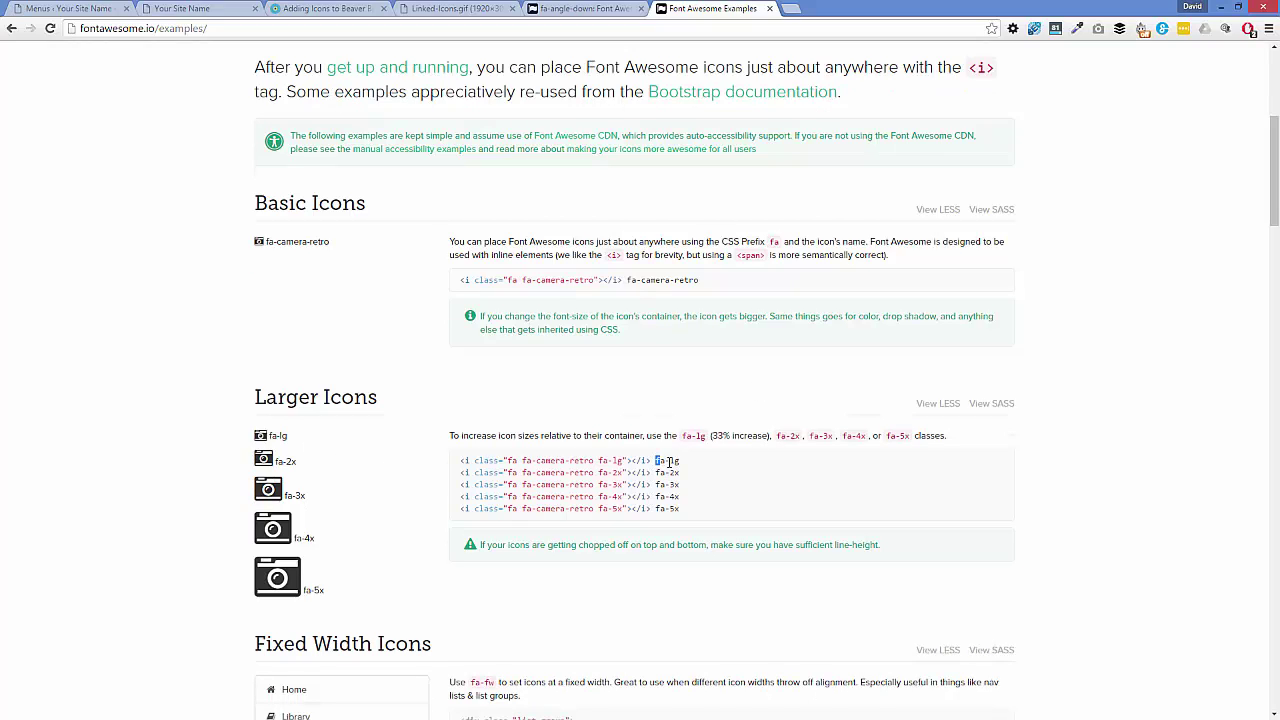
{"action": "left_click_drag", "start_coordinate": [681, 461], "coordinate": [649, 462]}
{"action": "left_click_drag", "start_coordinate": [684, 474], "coordinate": [657, 474]}
{"action": "left_click", "coordinate": [681, 480]}
{"action": "left_click_drag", "start_coordinate": [675, 472], "coordinate": [658, 473]}
{"action": "left_click", "coordinate": [205, 8]}
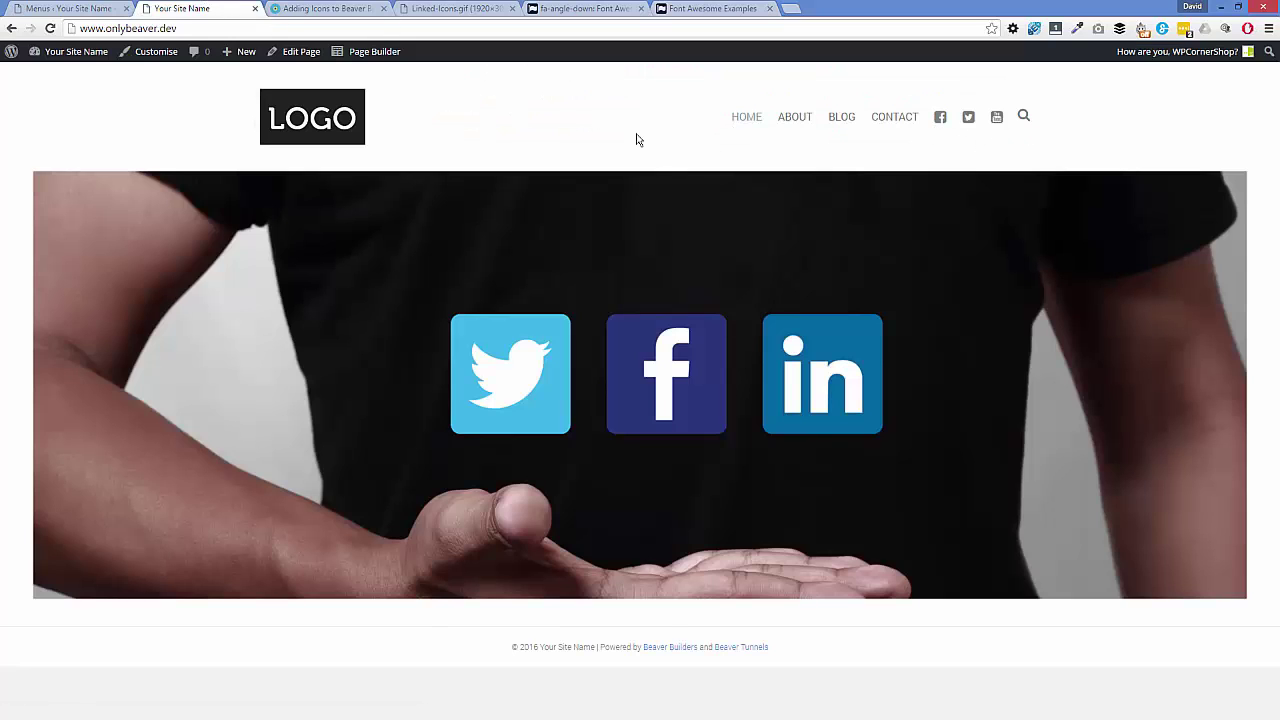
Review the Example 1 menu editor, the header layouts image and the social icons tutorial
{"action": "left_click", "coordinate": [97, 10]}
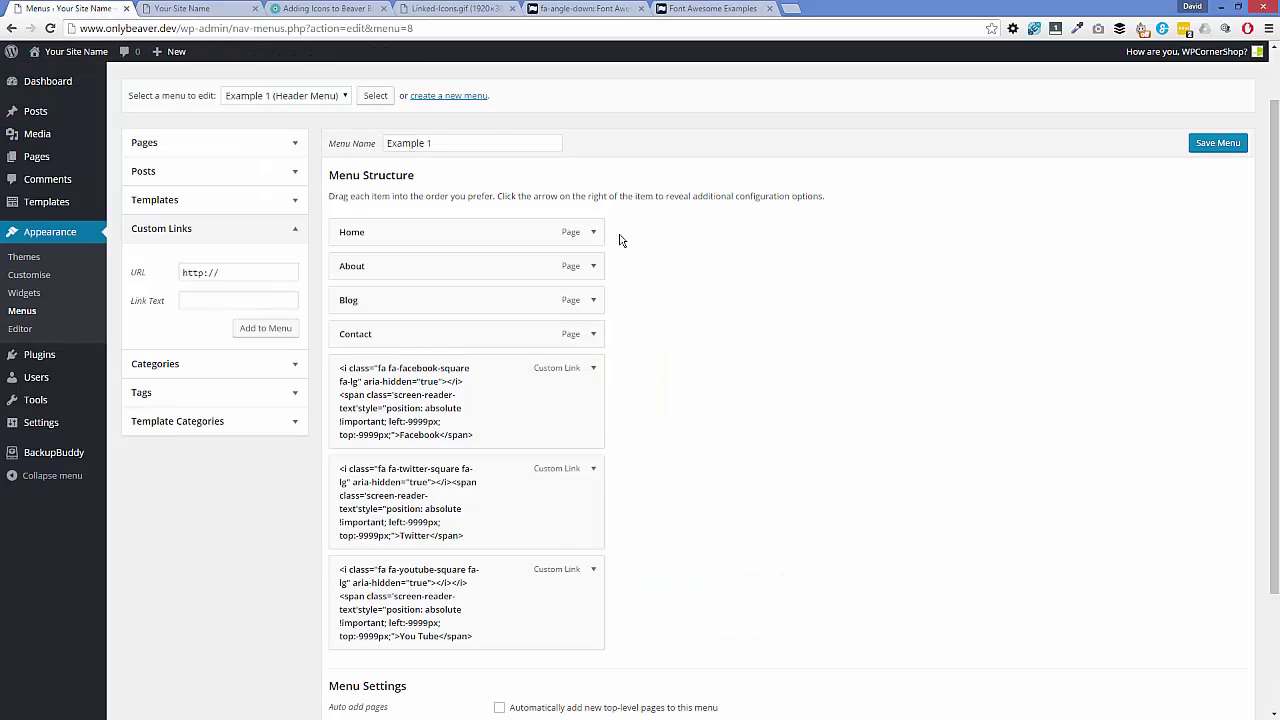
{"action": "left_click", "coordinate": [470, 14]}
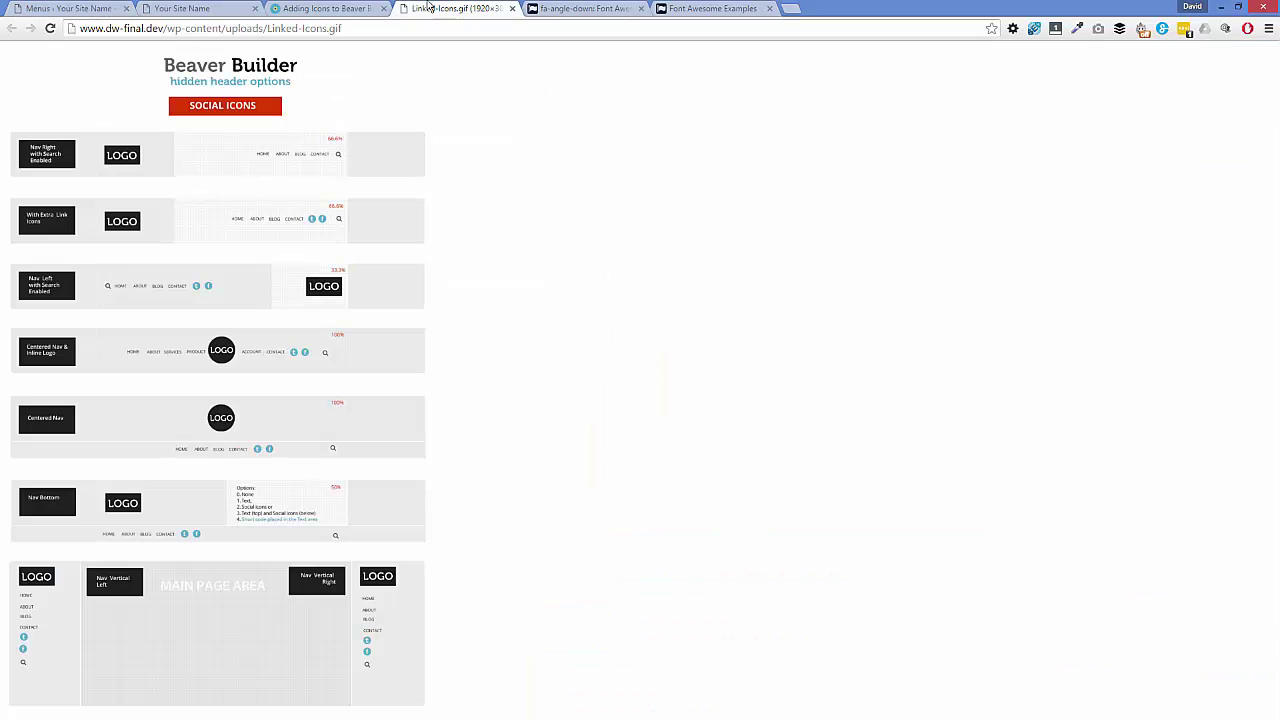
{"action": "left_click", "coordinate": [345, 10]}
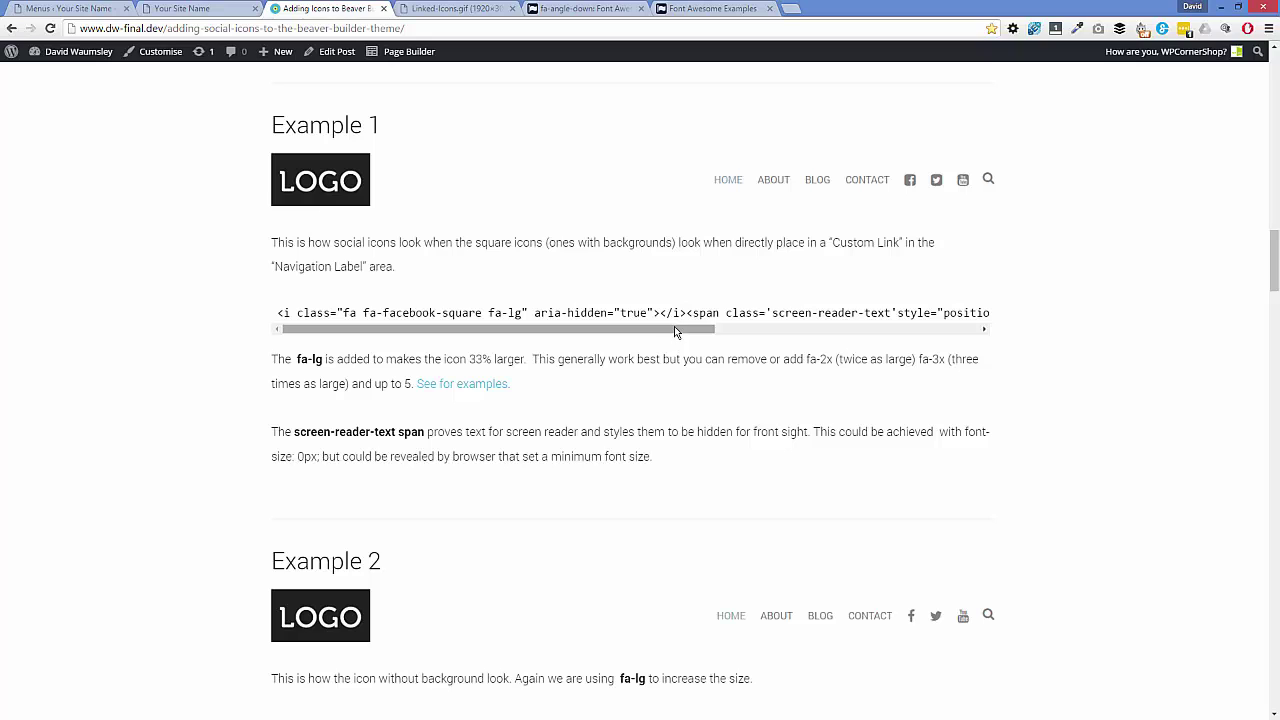
{"action": "left_click_drag", "start_coordinate": [674, 330], "coordinate": [822, 345]}
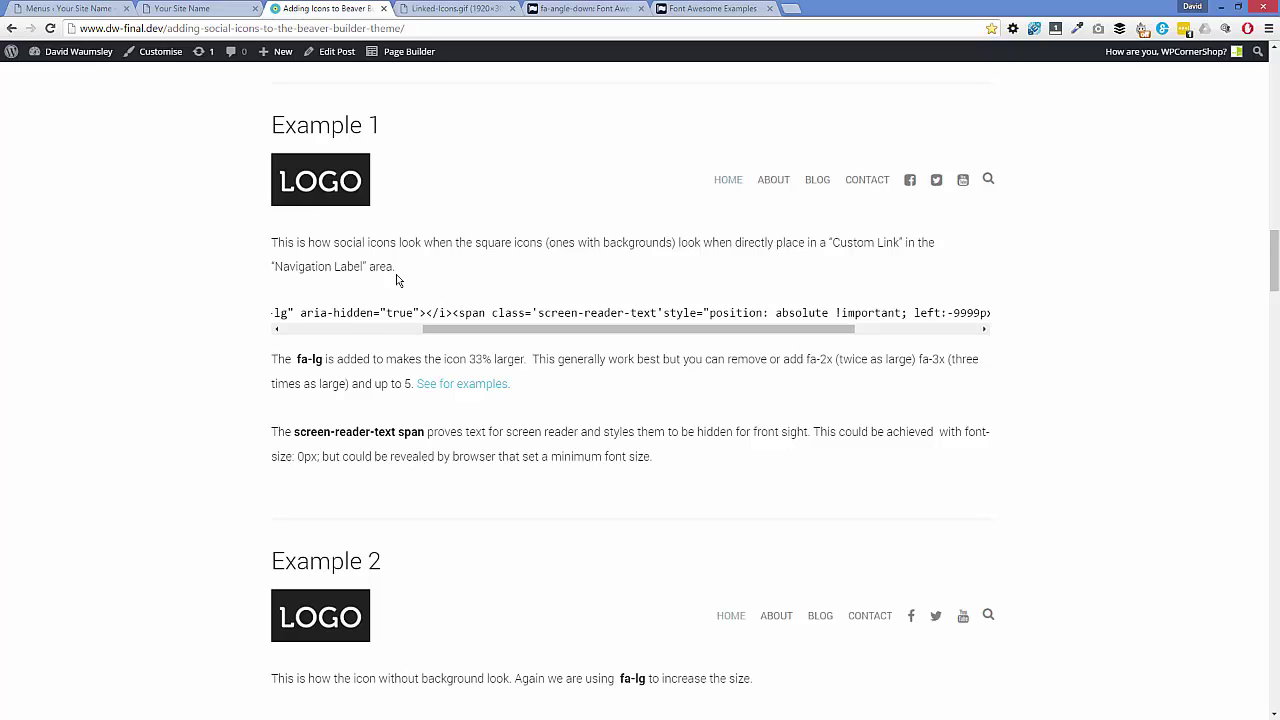
On the site homepage, bring up the Web Developer extension's CSS options
{"action": "left_click", "coordinate": [220, 14]}
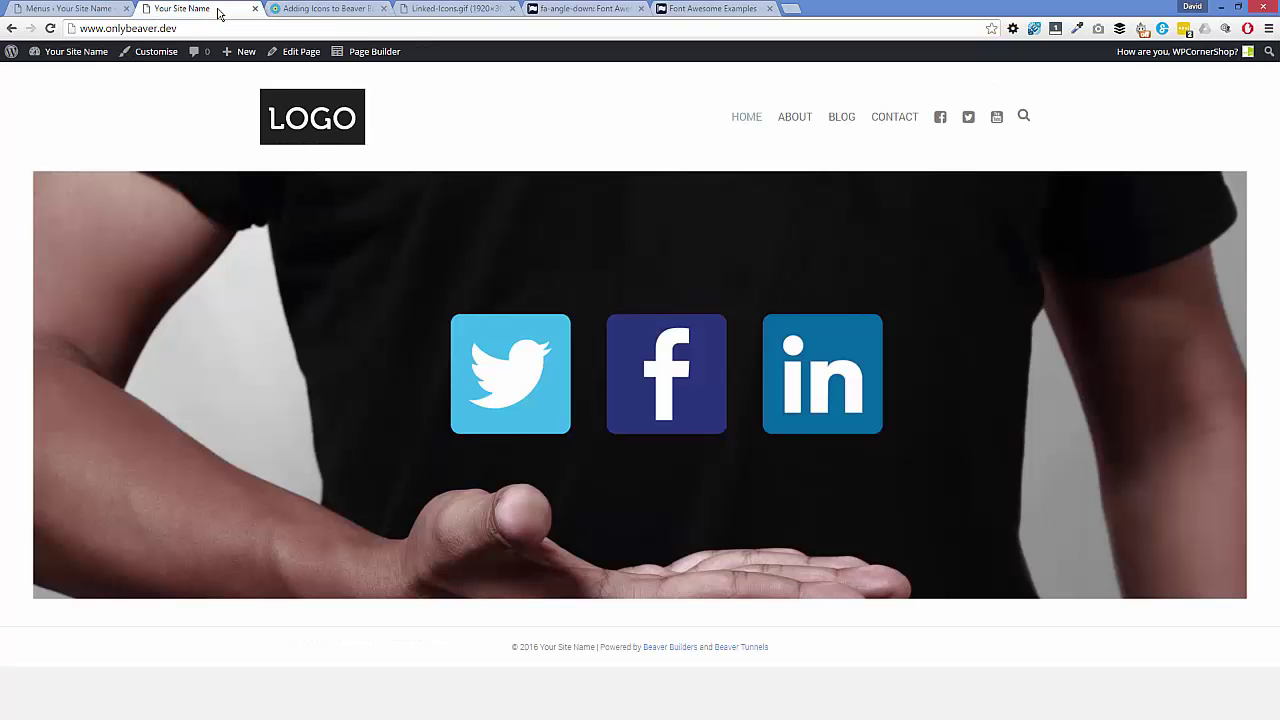
{"action": "right_click", "coordinate": [550, 125]}
{"action": "left_click", "coordinate": [1060, 126]}
{"action": "left_click", "coordinate": [1013, 29]}
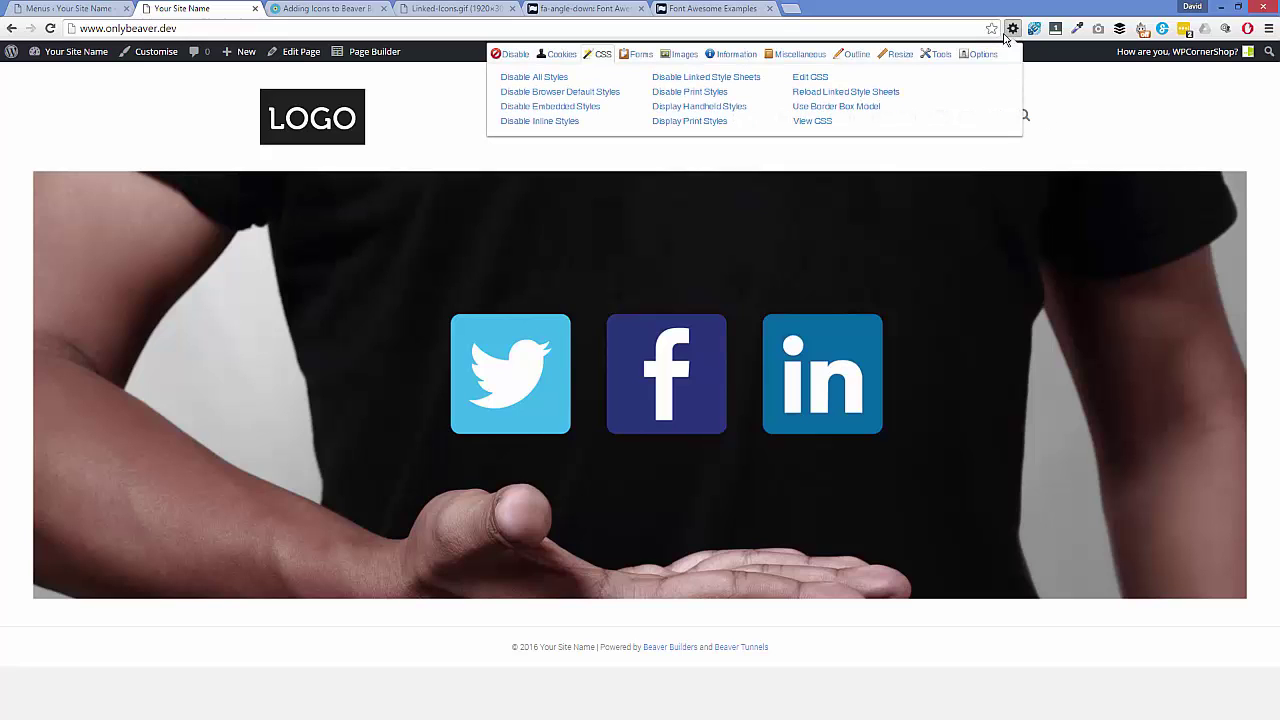
Disable all styles to expose the Facebook, Twitter and You Tube labels, then go back to Menus
{"action": "left_click", "coordinate": [556, 81]}
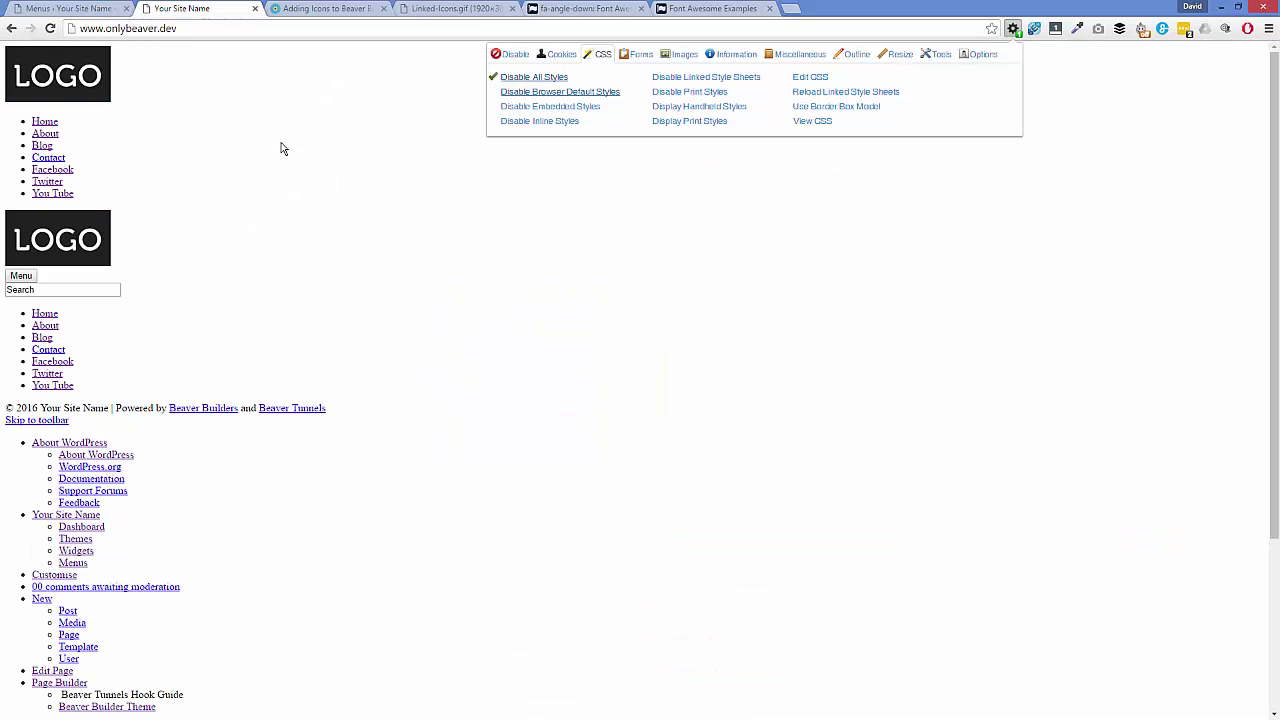
{"action": "left_click", "coordinate": [282, 146]}
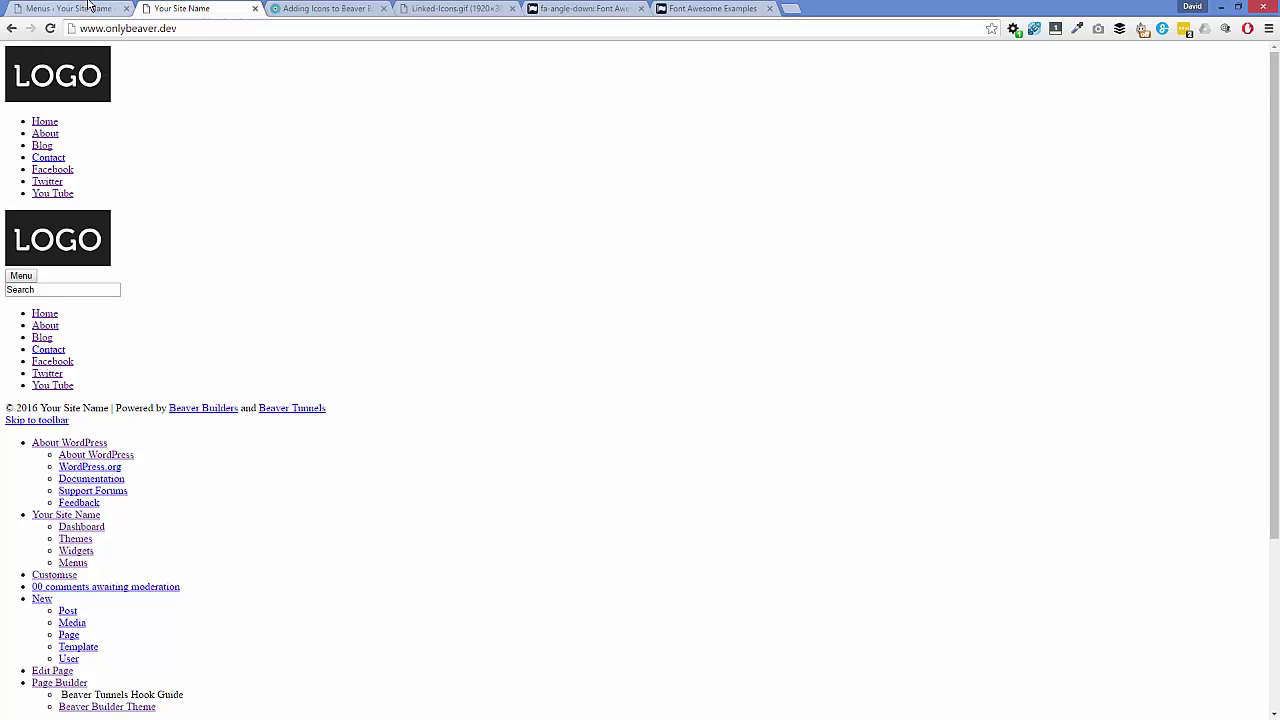
{"action": "left_click", "coordinate": [88, 8]}
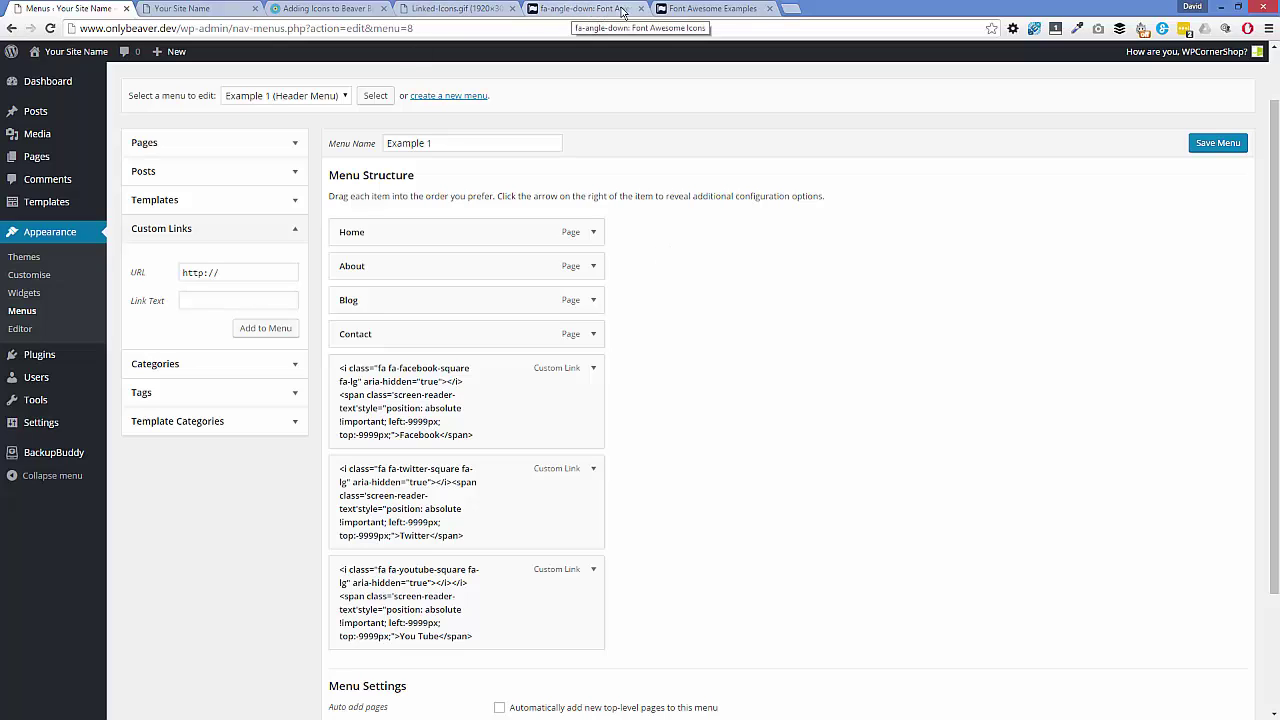
Scroll the tutorial's Example 1 code to its end and select the Facebook screen-reader label
{"action": "left_click", "coordinate": [352, 9]}
{"action": "left_click_drag", "start_coordinate": [821, 332], "coordinate": [860, 332]}
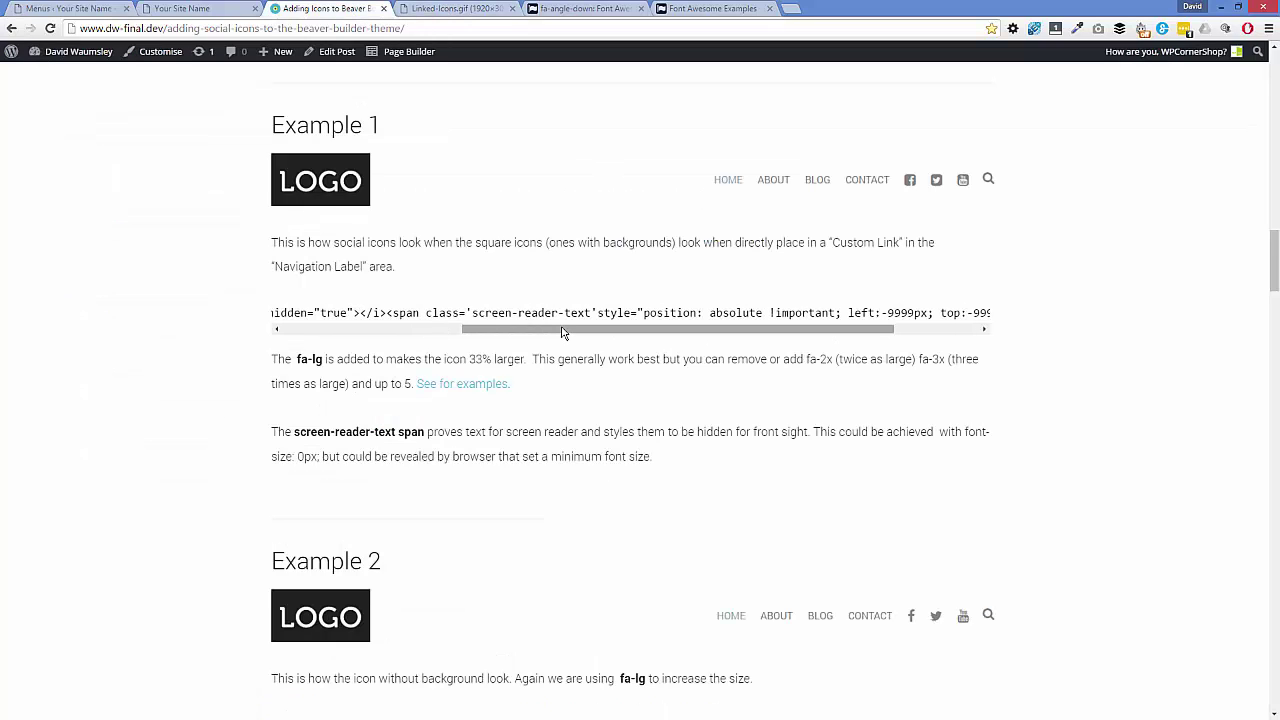
{"action": "left_click_drag", "start_coordinate": [567, 333], "coordinate": [683, 336]}
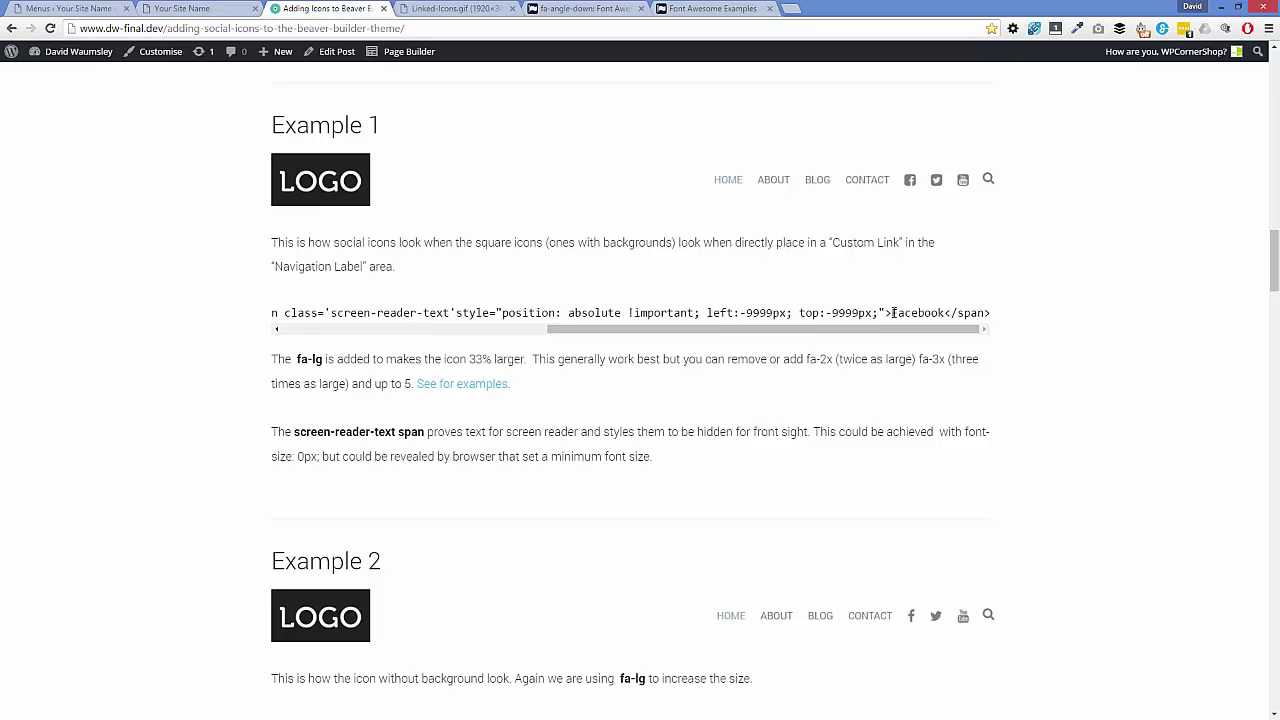
{"action": "left_click_drag", "start_coordinate": [893, 313], "coordinate": [942, 314]}
Reload the site page with styles restored, then show Manage Locations with Header Menu set to Example 2
{"action": "left_click", "coordinate": [181, 10]}
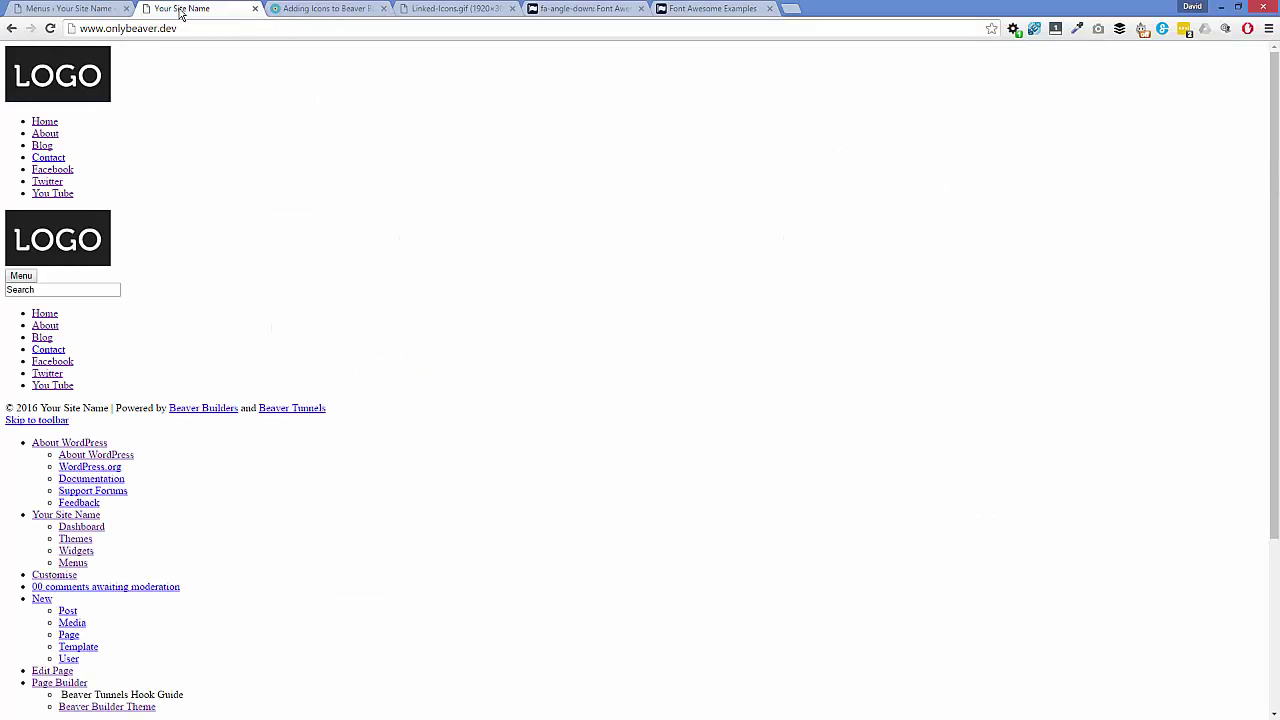
{"action": "left_click", "coordinate": [198, 31]}
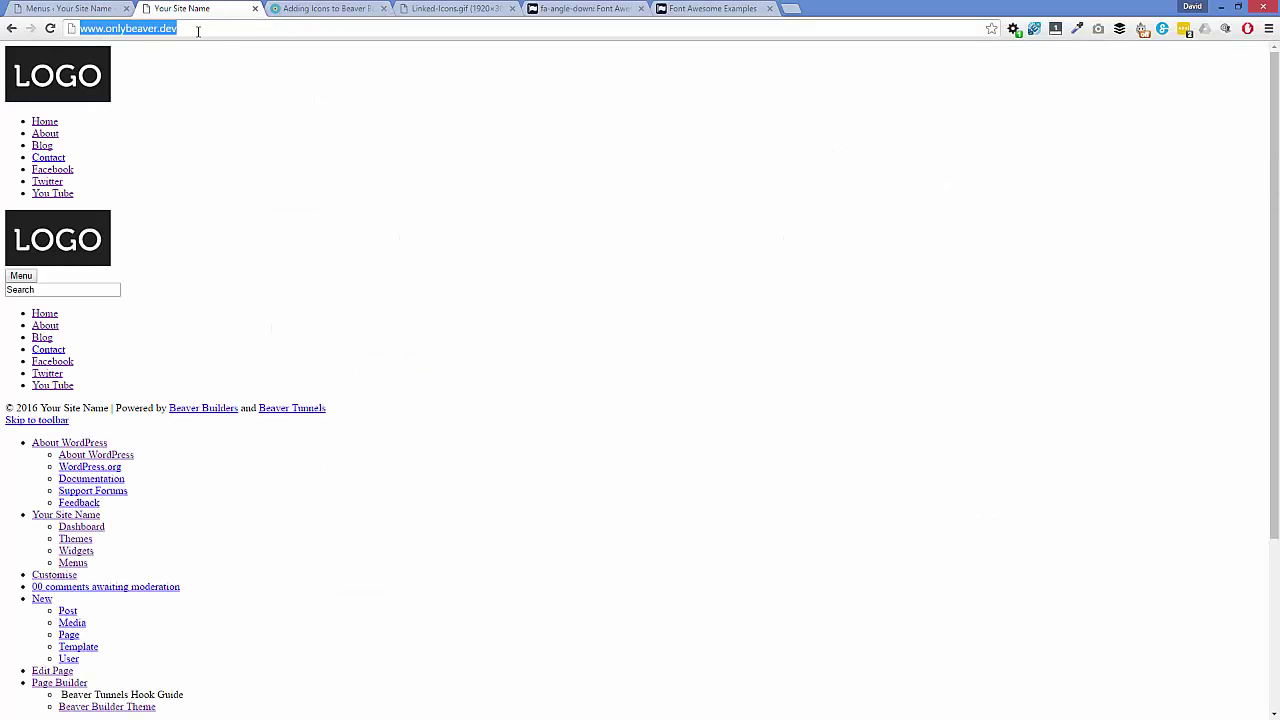
{"action": "key", "text": "Return"}
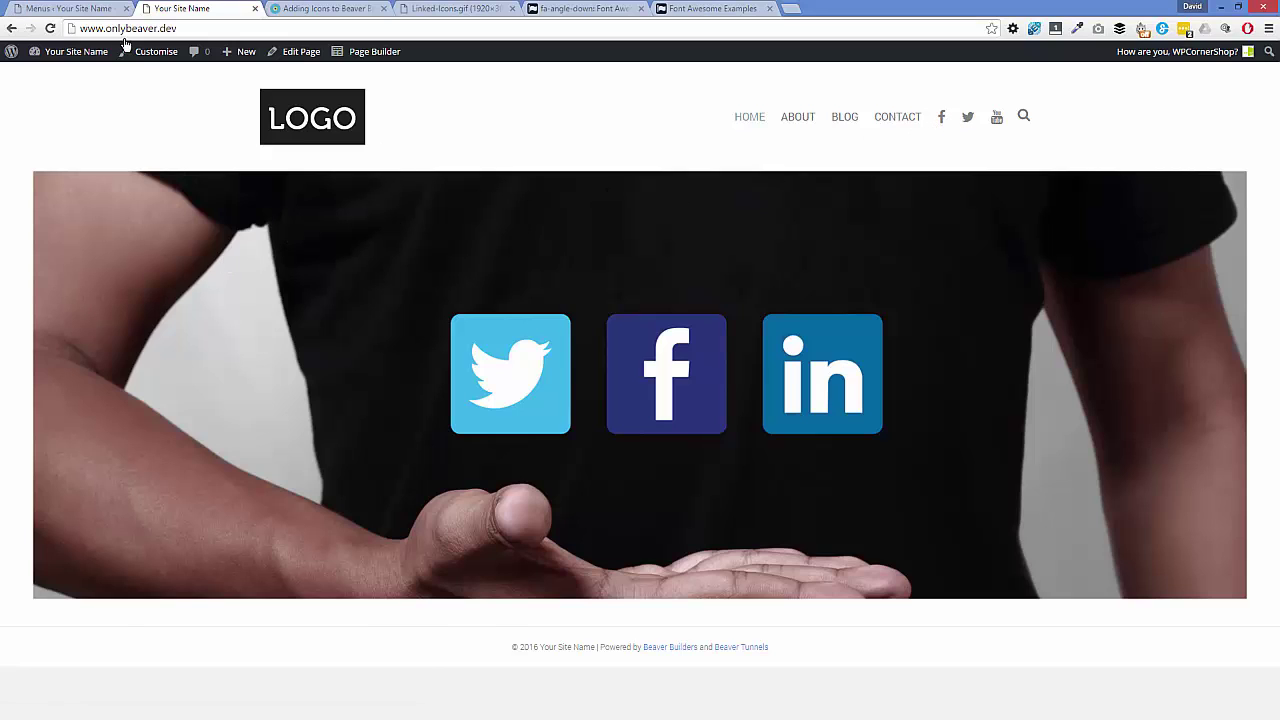
{"action": "left_click", "coordinate": [88, 8]}
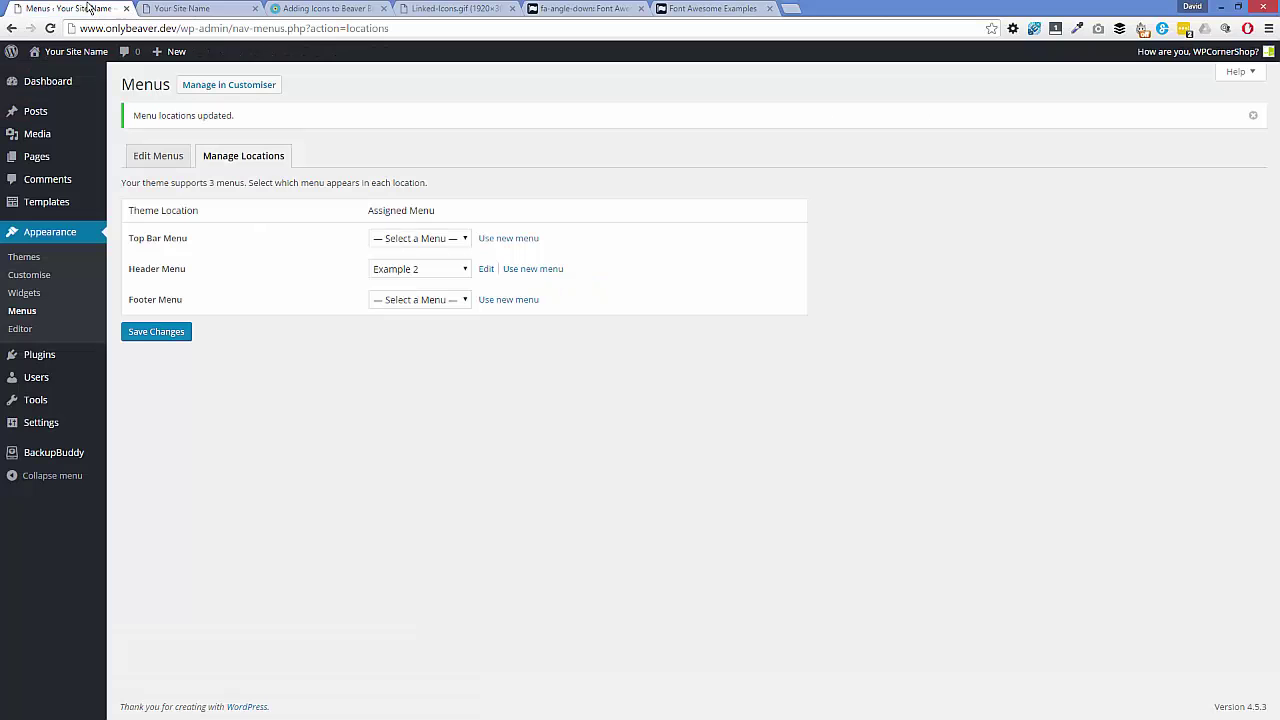
Open Example 2 in the menu editor, compare it with the tutorial's Examples 2 and 3, and view the coloured-icon header
{"action": "left_click", "coordinate": [163, 157]}
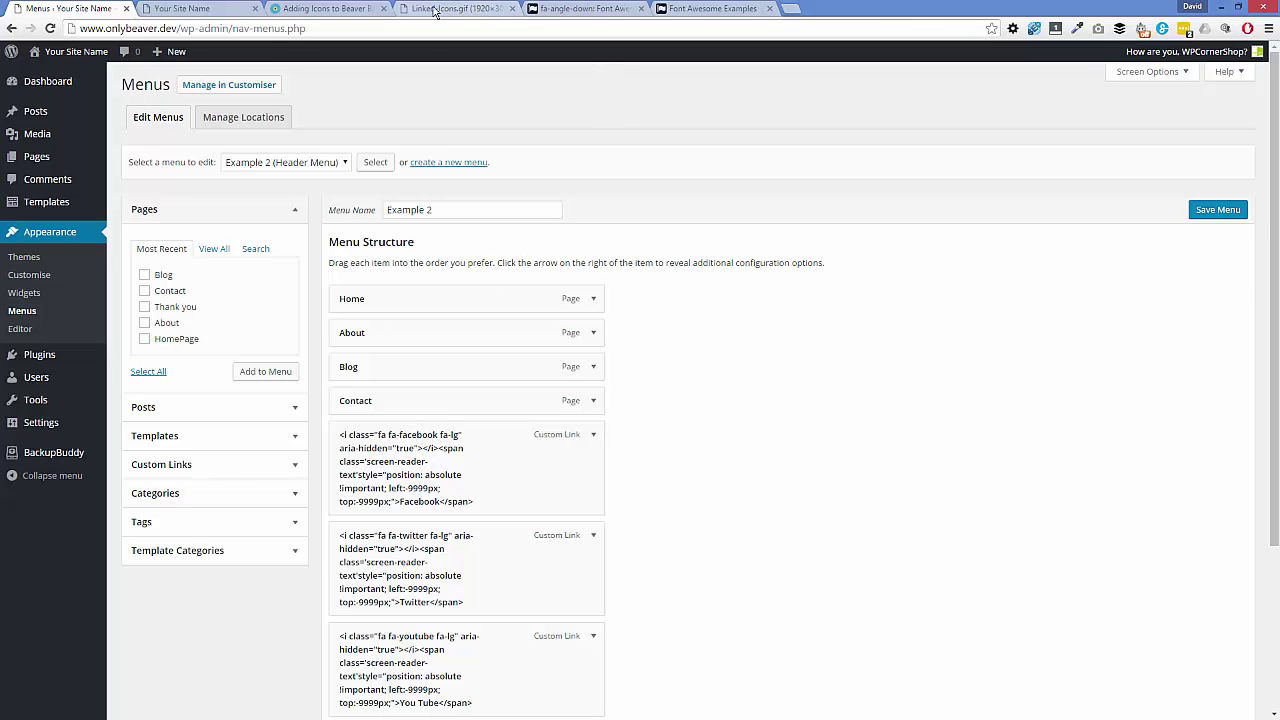
{"action": "left_click", "coordinate": [340, 8]}
{"action": "scroll", "coordinate": [778, 263], "scroll_direction": "down", "scroll_amount": 4}
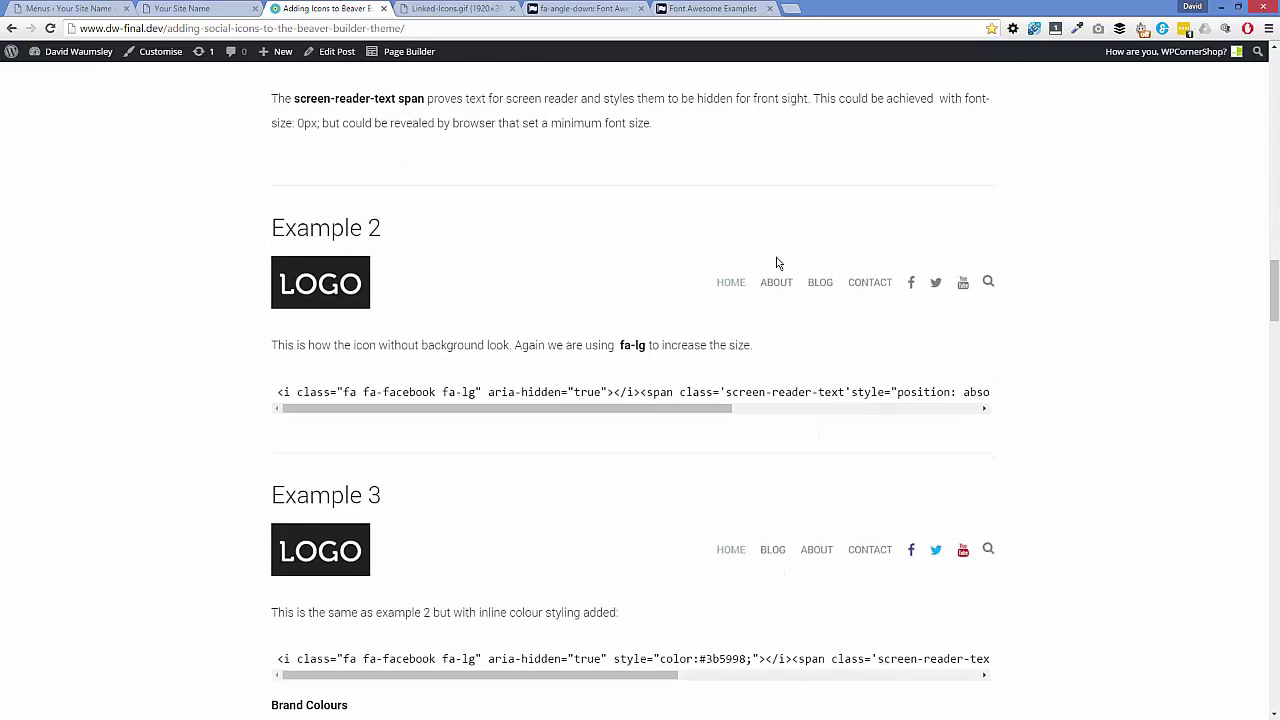
{"action": "scroll", "coordinate": [778, 263], "scroll_direction": "up", "scroll_amount": 2}
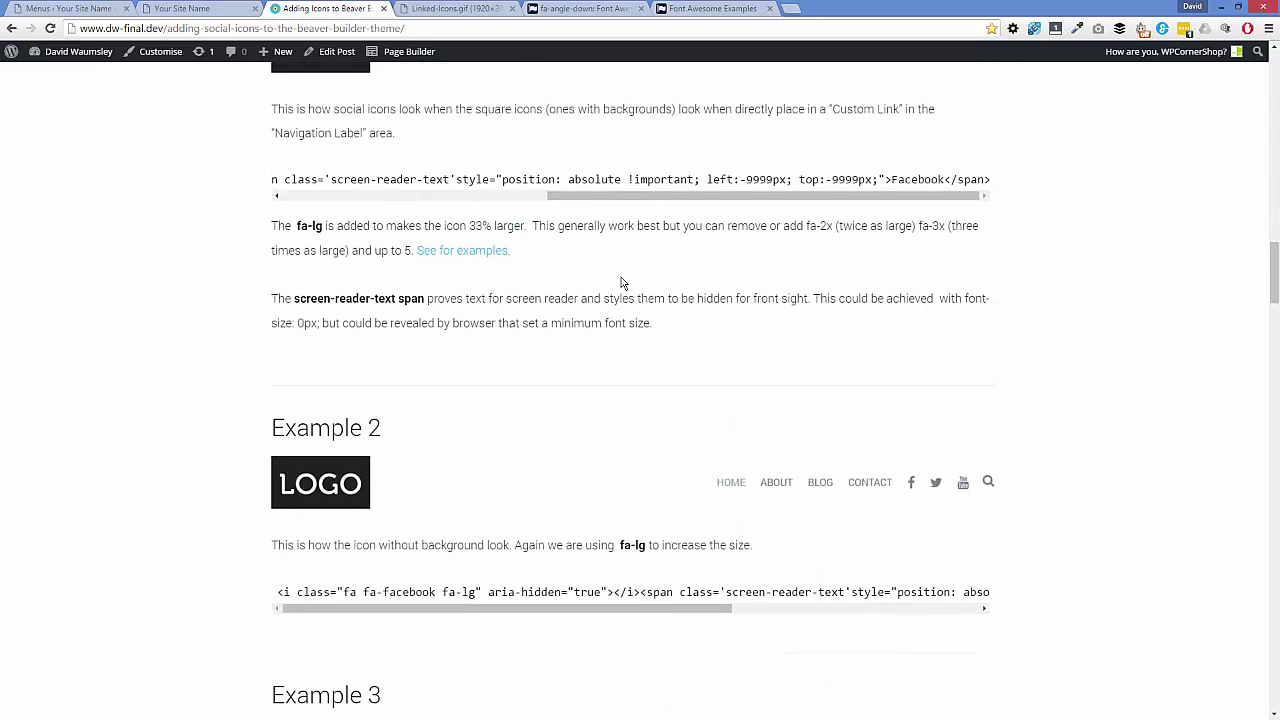
{"action": "scroll", "coordinate": [620, 283], "scroll_direction": "up", "scroll_amount": 2}
{"action": "left_click_drag", "start_coordinate": [672, 329], "coordinate": [407, 330]}
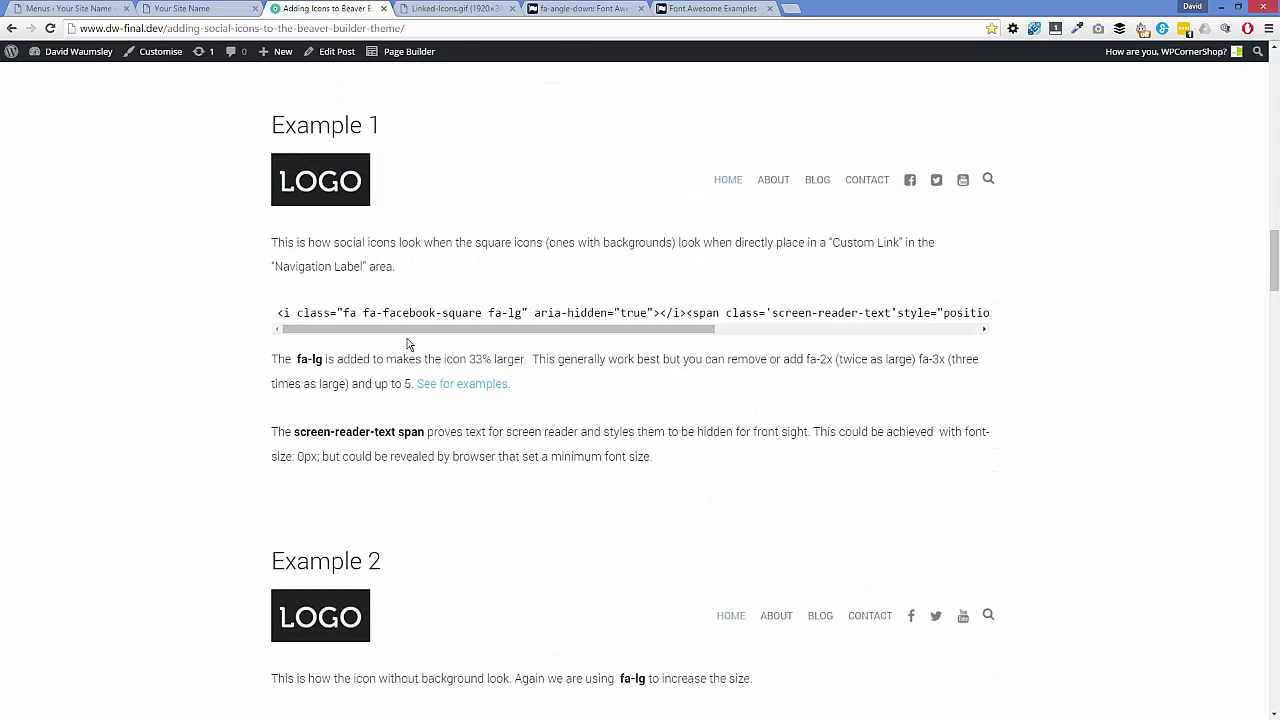
{"action": "scroll", "coordinate": [474, 363], "scroll_direction": "down", "scroll_amount": 2}
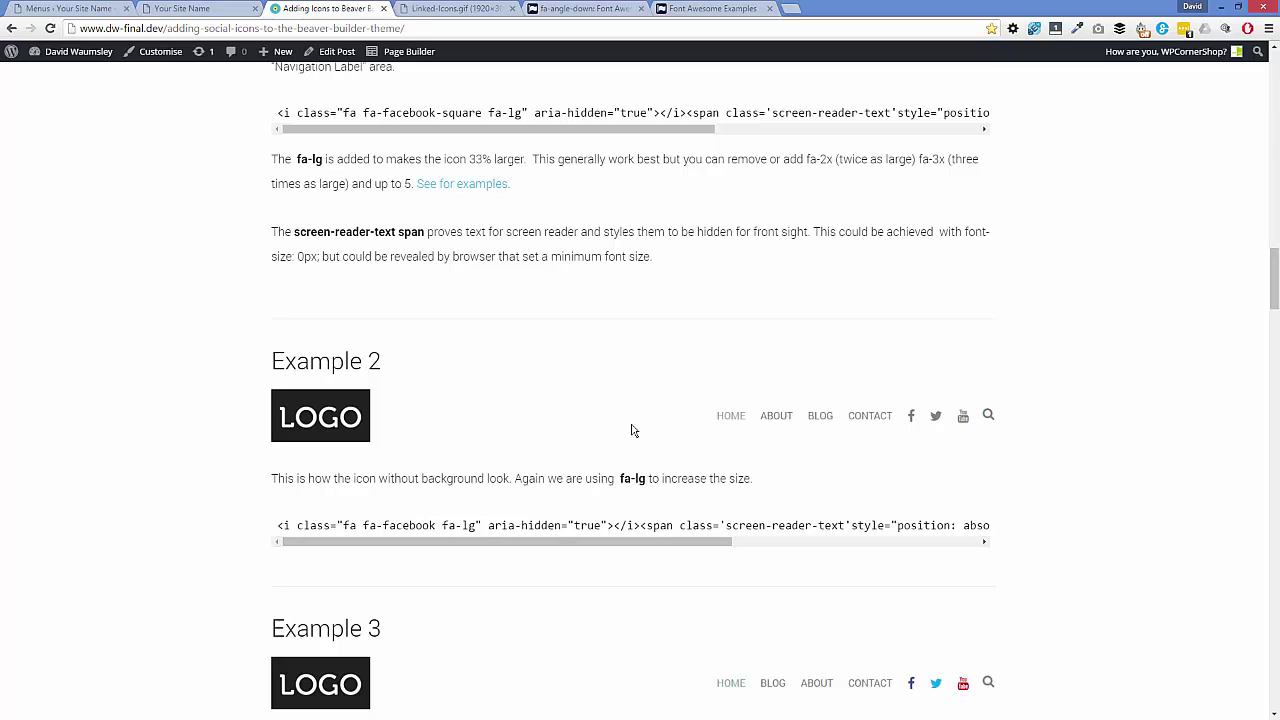
{"action": "left_click", "coordinate": [206, 8]}
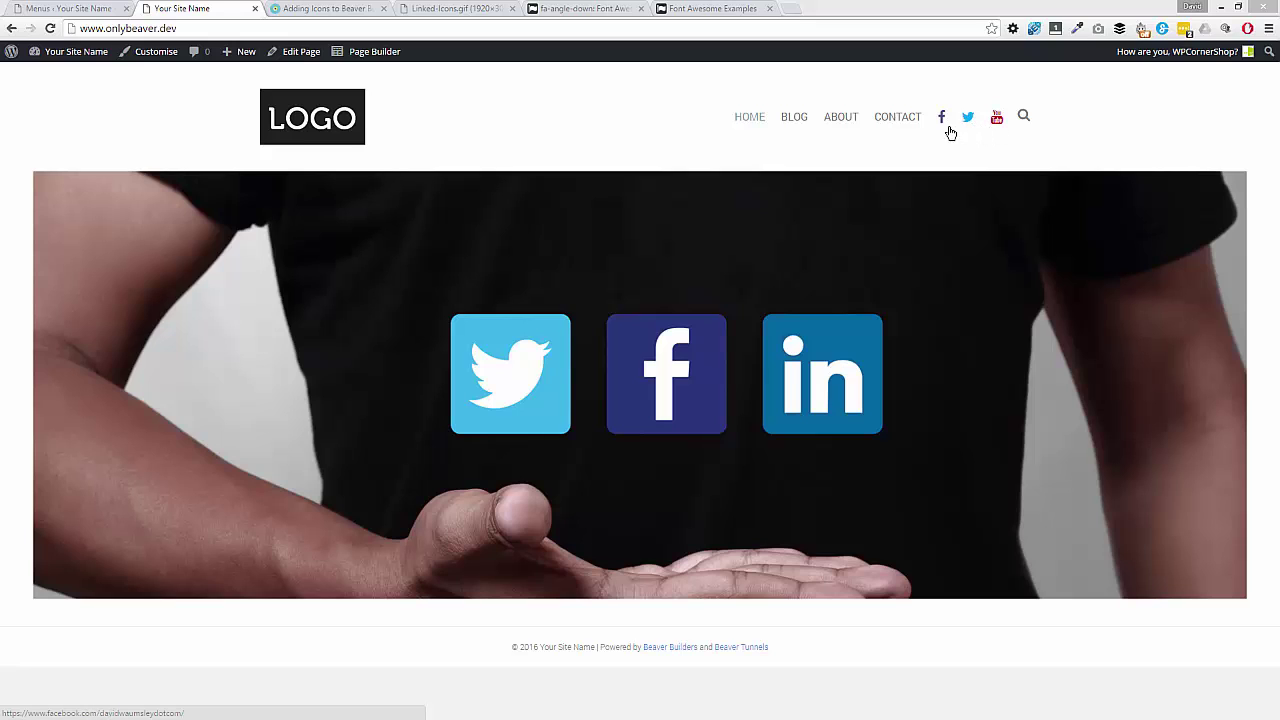
{"action": "left_click", "coordinate": [60, 10]}
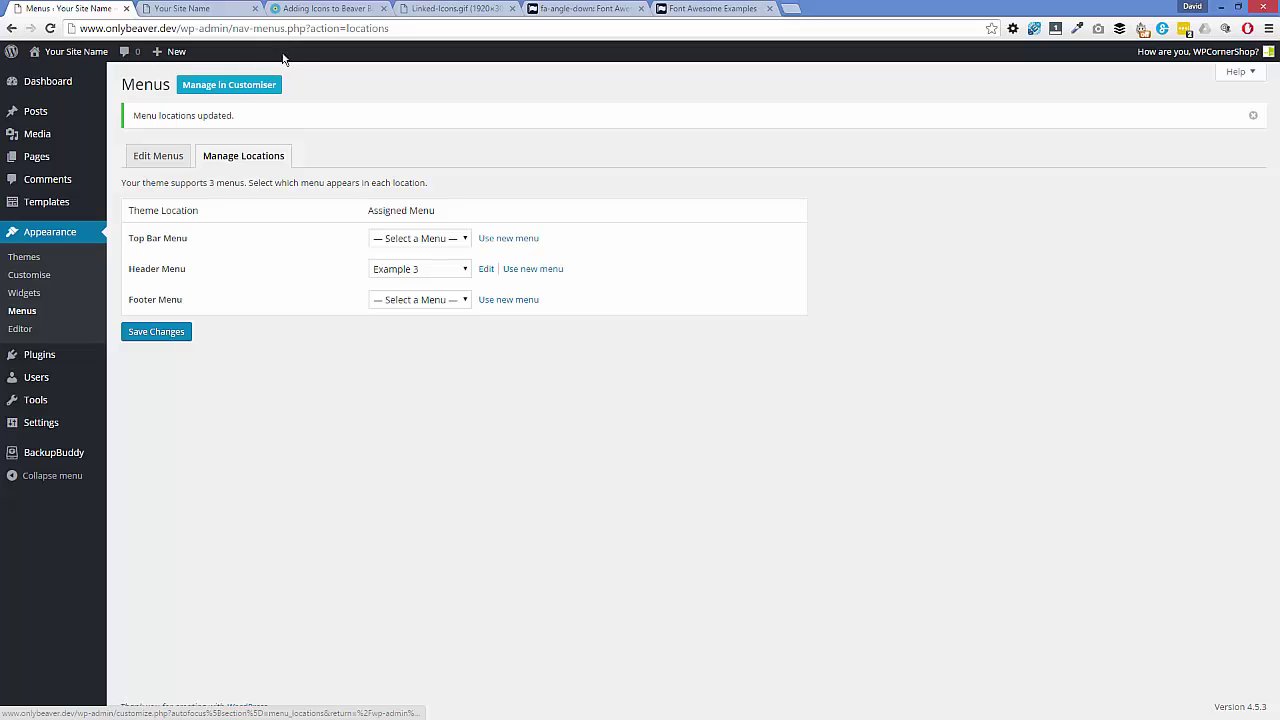
{"action": "left_click", "coordinate": [309, 8]}
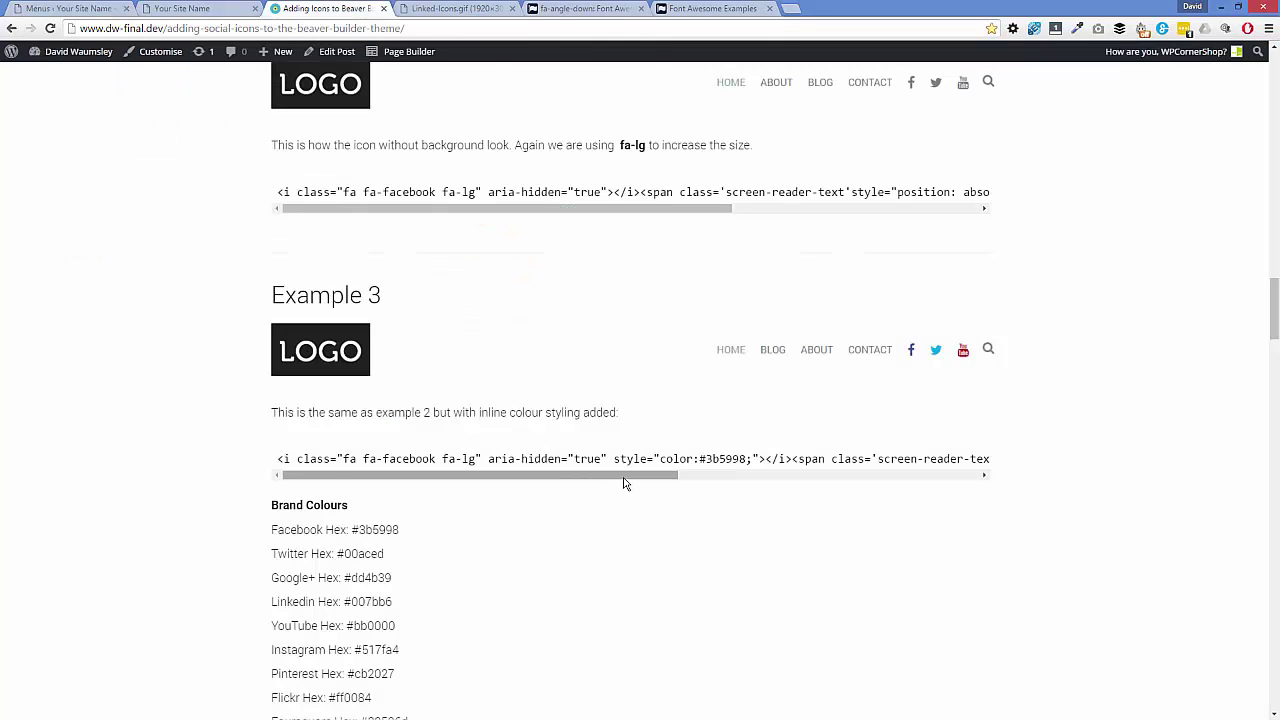
{"action": "left_click_drag", "start_coordinate": [633, 481], "coordinate": [556, 484]}
{"action": "left_click", "coordinate": [508, 531]}
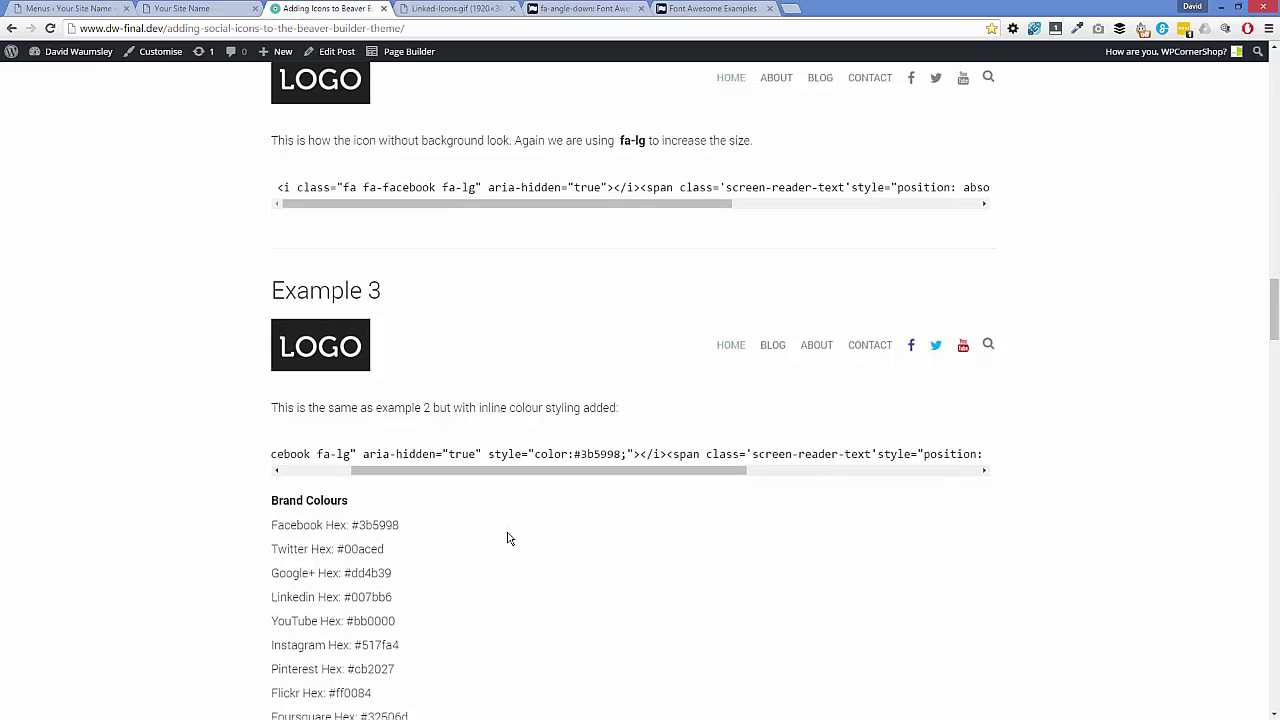
{"action": "scroll", "coordinate": [508, 531], "scroll_direction": "down", "scroll_amount": 3}
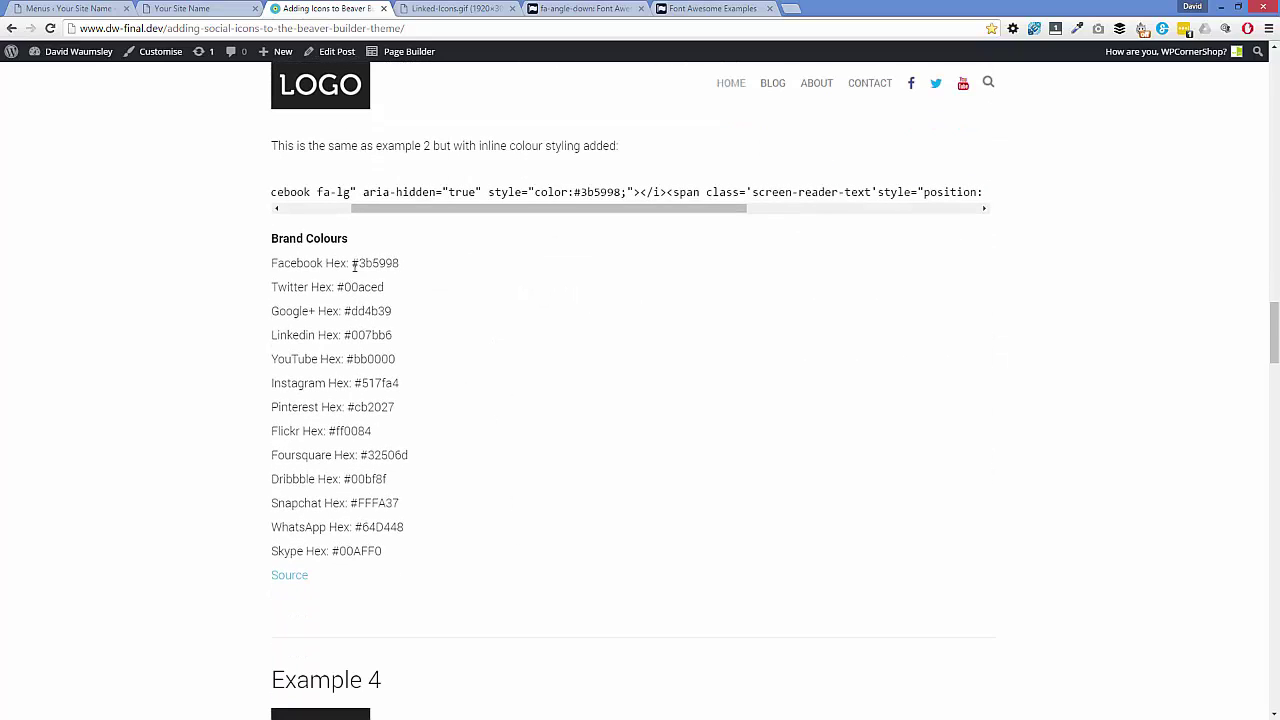
{"action": "left_click_drag", "start_coordinate": [354, 262], "coordinate": [371, 287]}
{"action": "left_click", "coordinate": [217, 8]}
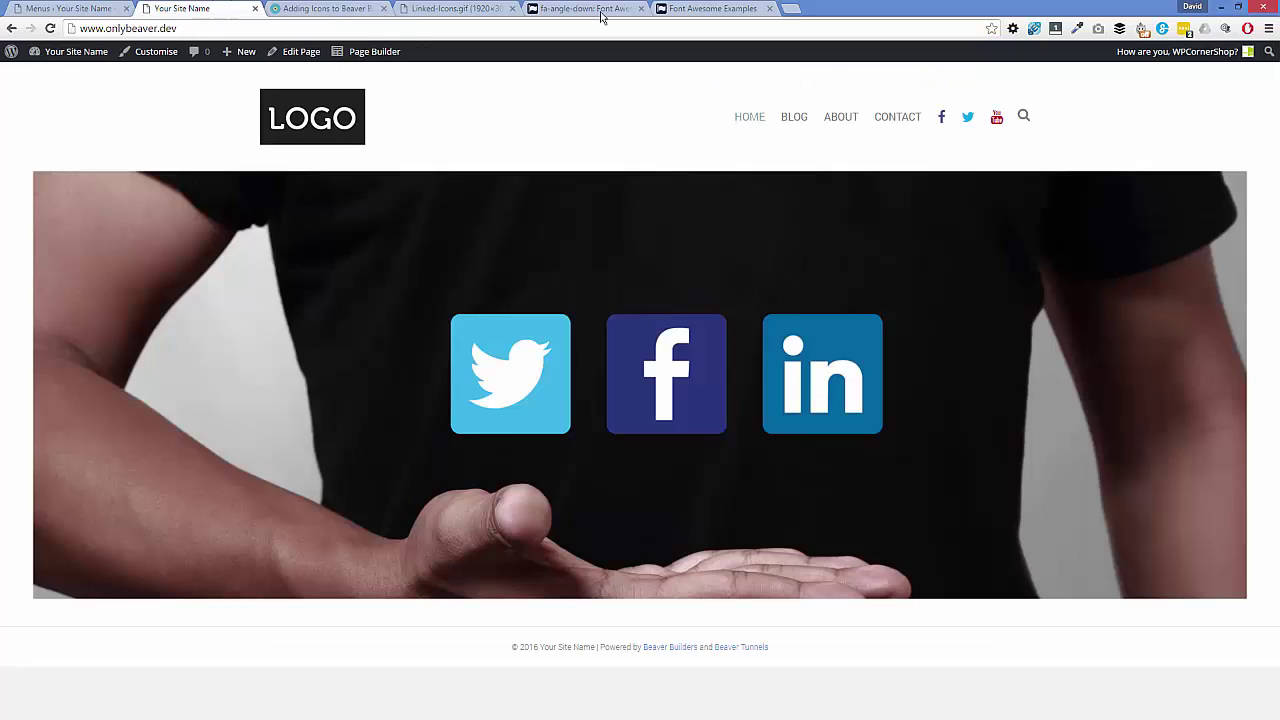